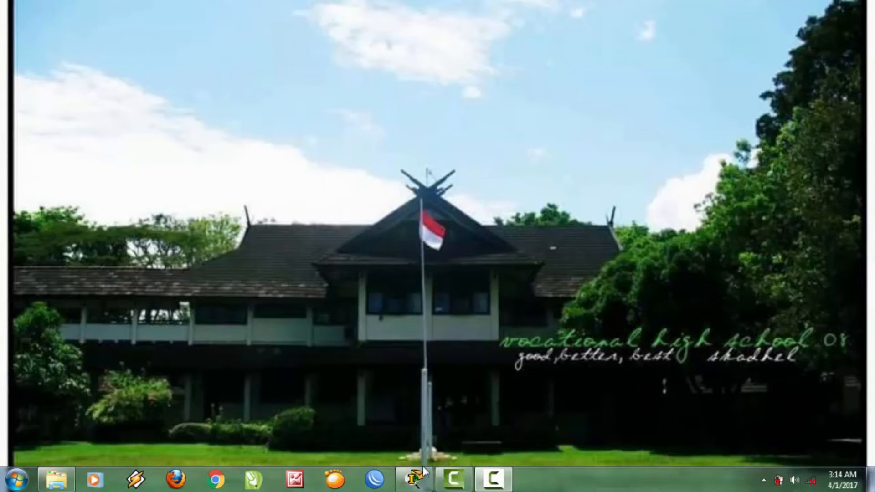
# Bring up the Packet Tracer school topology and select the area around Server2.
pyautogui.click(414, 479)
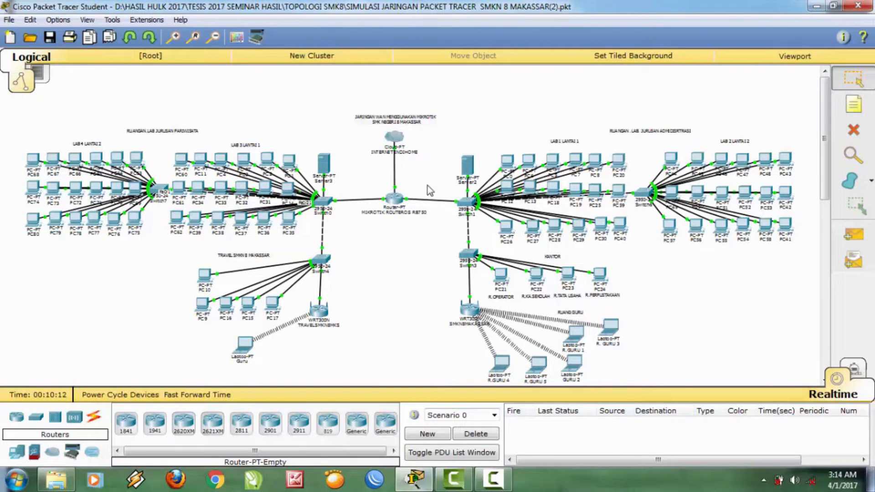
pyautogui.moveTo(446, 130); pyautogui.dragTo(813, 256)
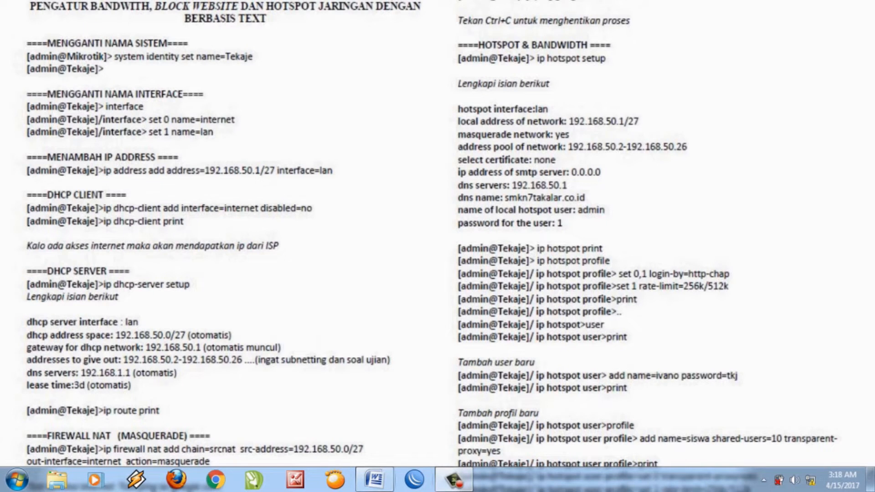
# Connect WinBox as admin to the discovered MikroTik RB750r2 router from the Neighbors list.
pyautogui.click(414, 479)
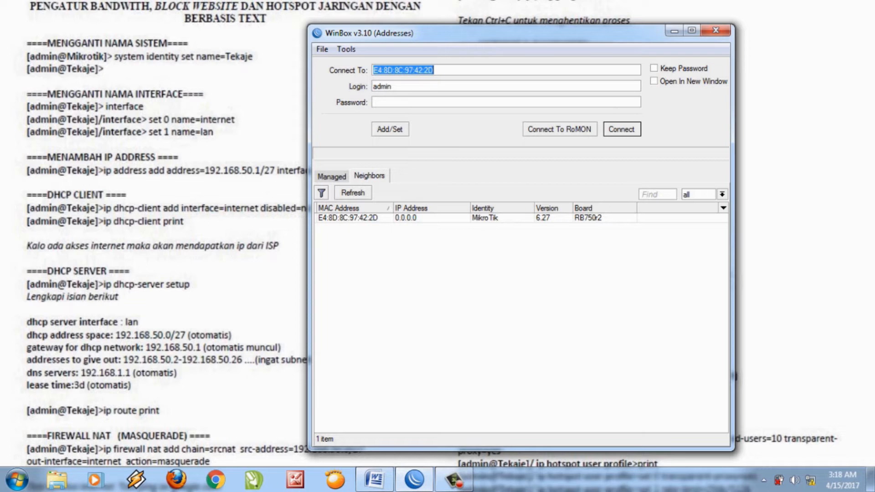
pyautogui.press('BackSpace')
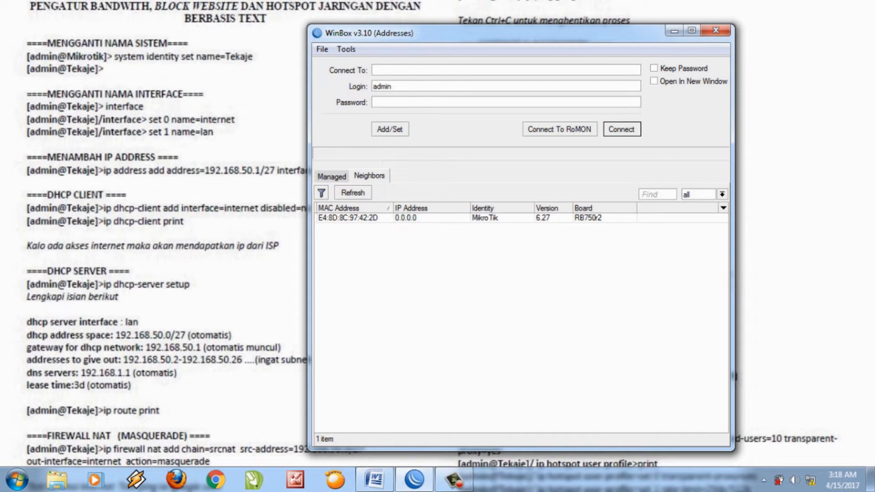
pyautogui.click(348, 218)
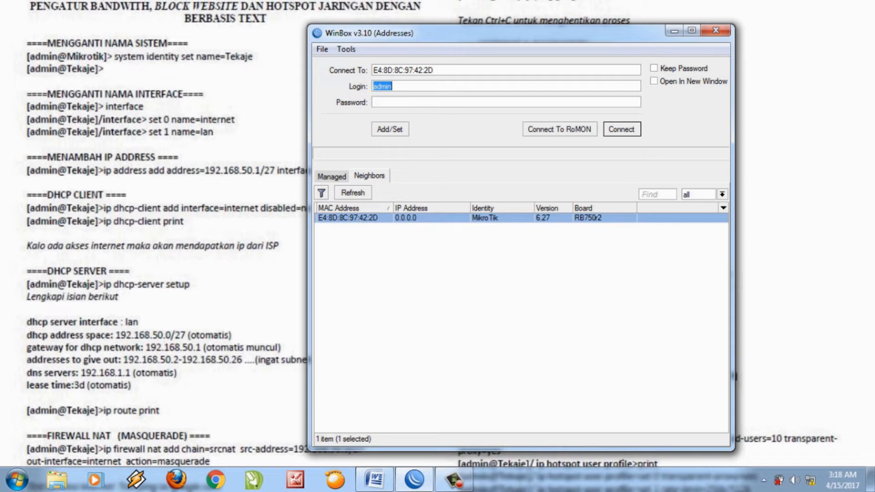
pyautogui.press('Return')
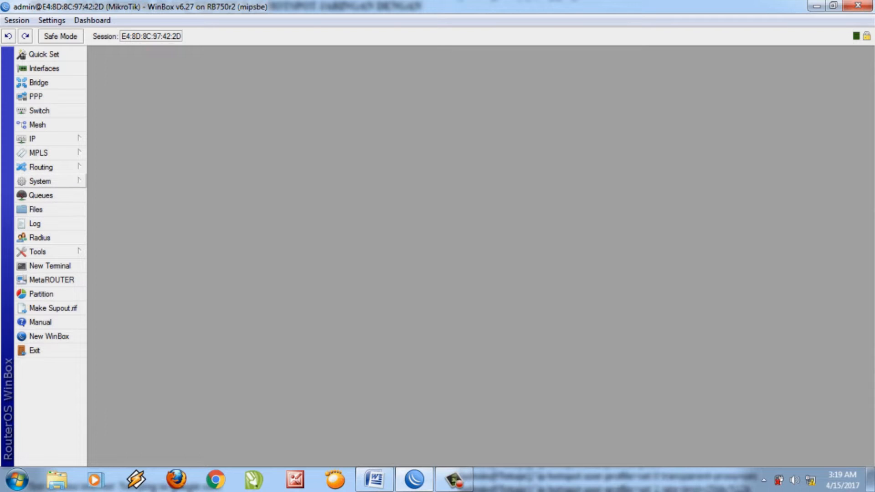
# Set the router identity to SMKN8MAKASSAR under System > Identity and apply it.
pyautogui.click(40, 181)
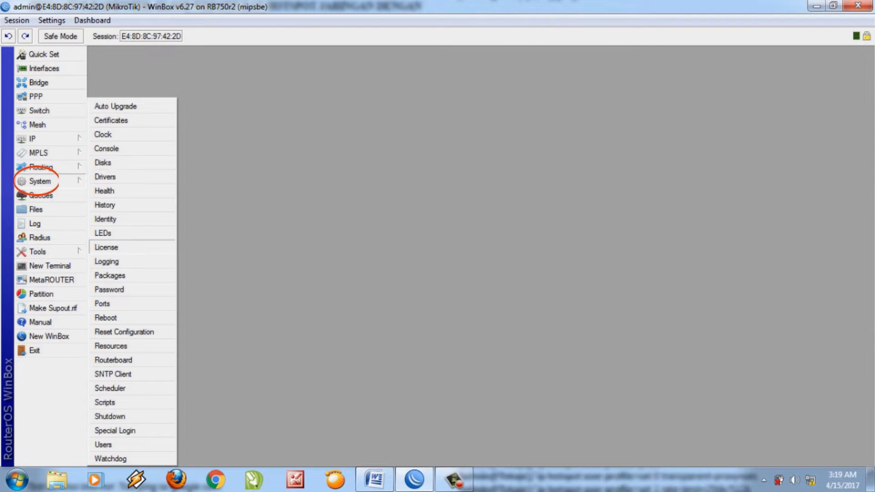
pyautogui.click(104, 219)
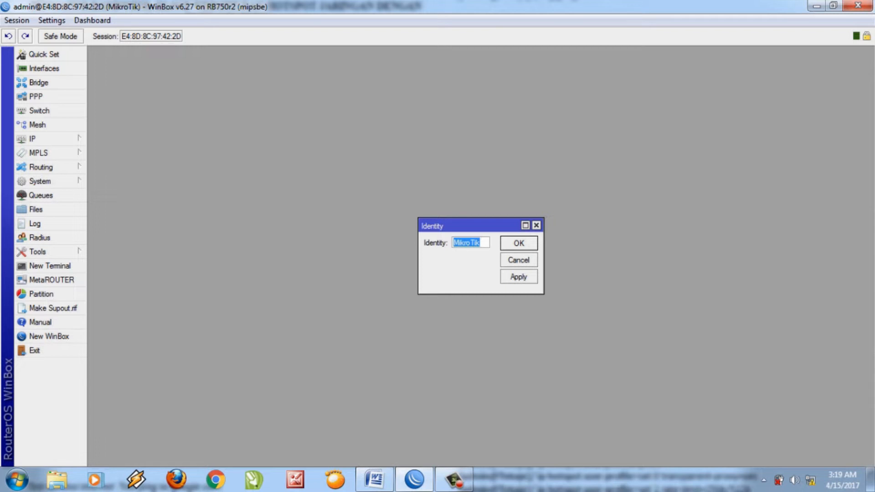
pyautogui.write('SM')
pyautogui.write('KN')
pyautogui.write('8')
pyautogui.write('MAKA')
pyautogui.write('SSAR')
pyautogui.click(518, 277)
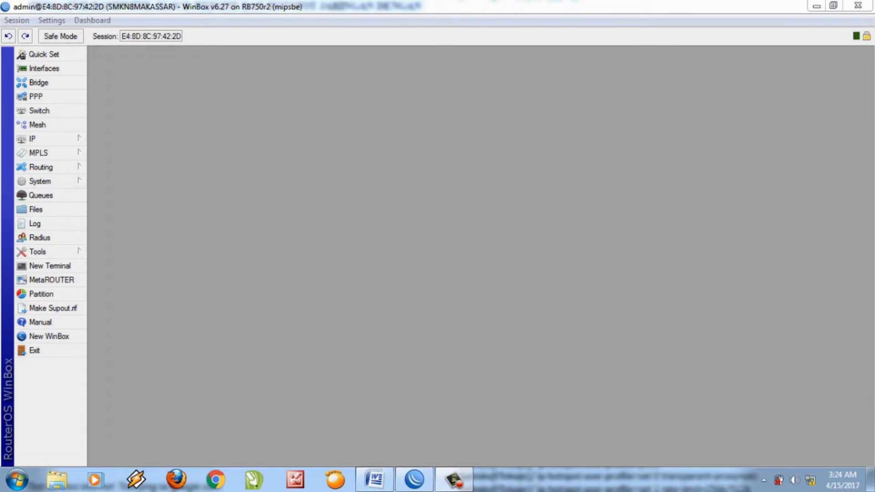
# Rename interface ether1 to internet.
pyautogui.click(44, 68)
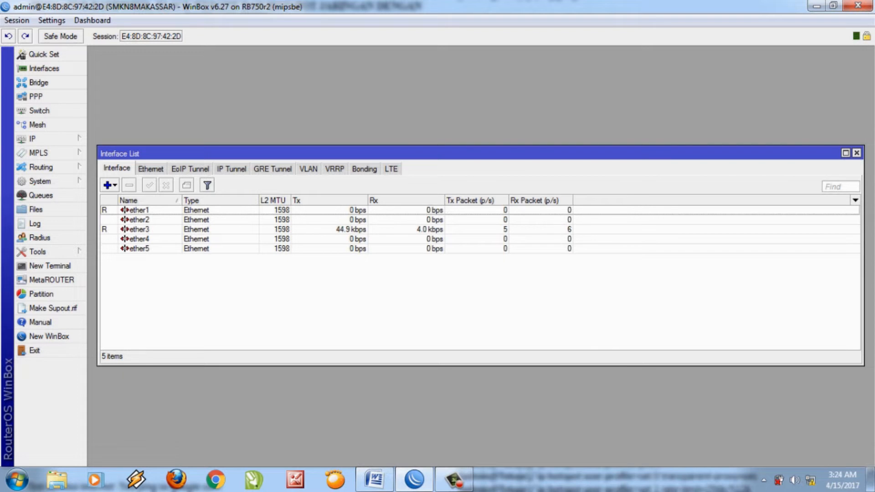
pyautogui.click(140, 210)
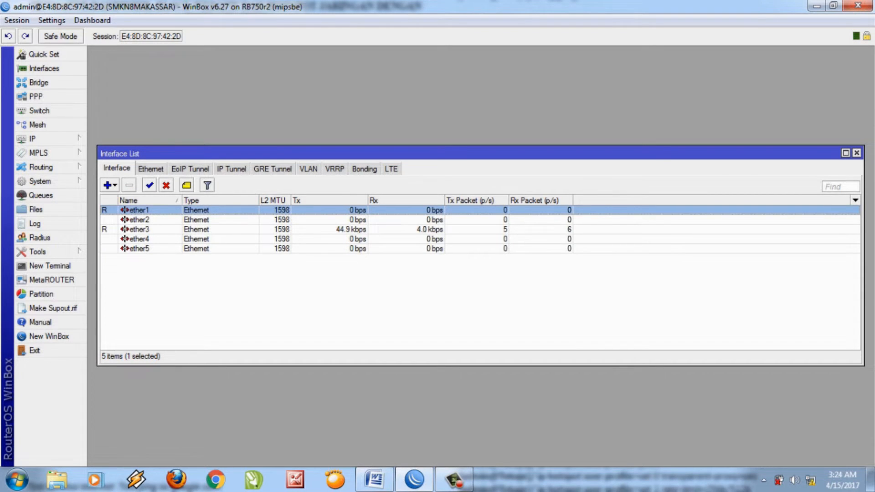
pyautogui.press('Return')
pyautogui.write('INTERNET')
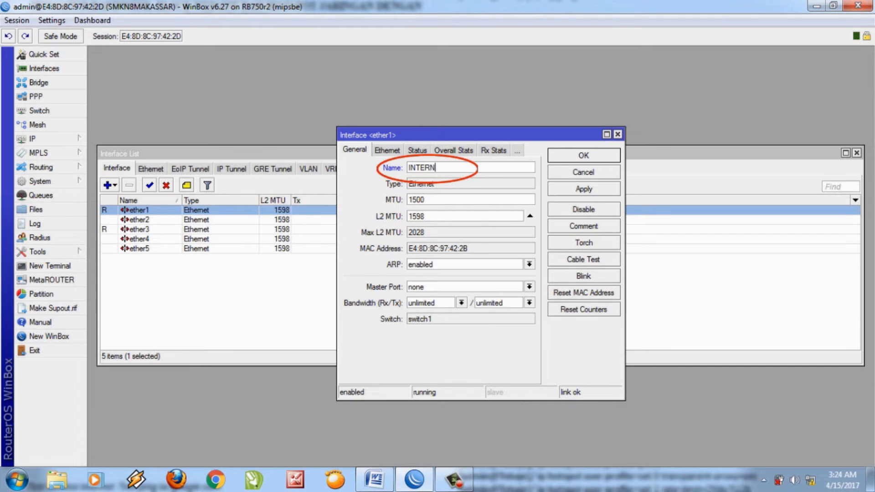
pyautogui.press('BackSpace')
pyautogui.press('BackSpace')
pyautogui.press('BackSpace')
pyautogui.press('BackSpace')
pyautogui.press('BackSpace')
pyautogui.press('BackSpace')
pyautogui.press('BackSpace')
pyautogui.press('BackSpace')
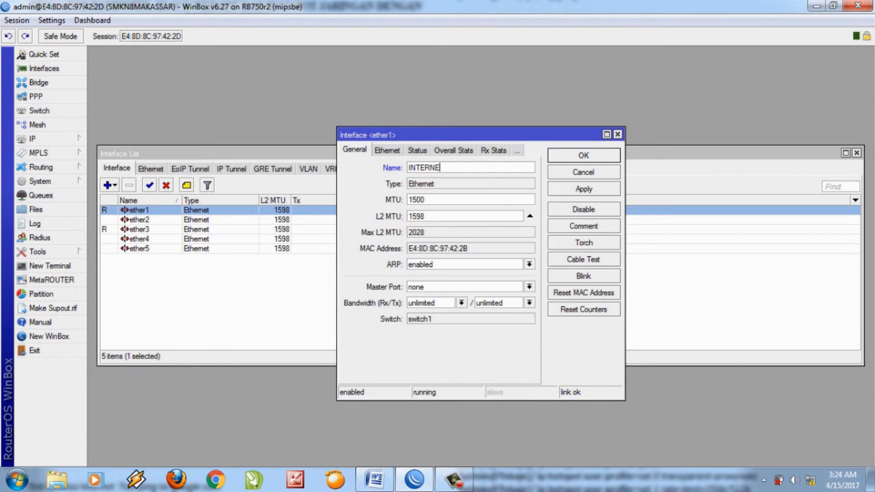
pyautogui.write('internet')
pyautogui.press('Return')
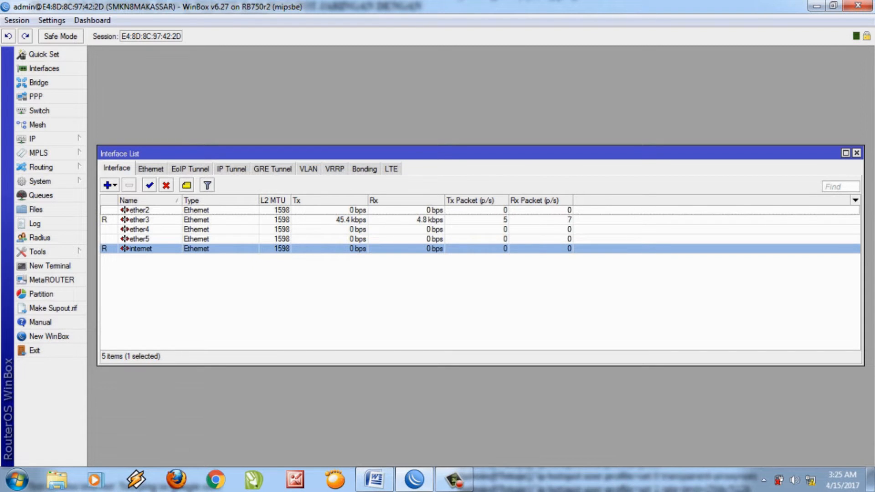
# Rename interface ether3 to hotspot.
pyautogui.doubleClick(139, 220)
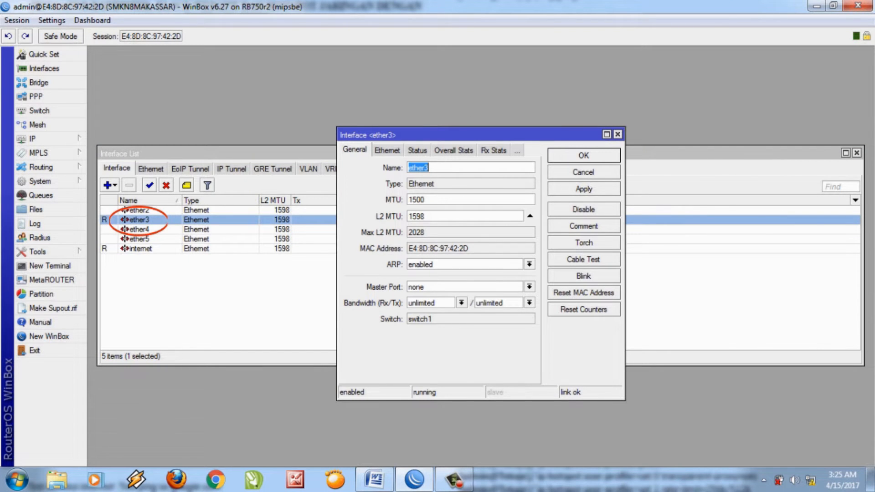
pyautogui.write('hotspot')
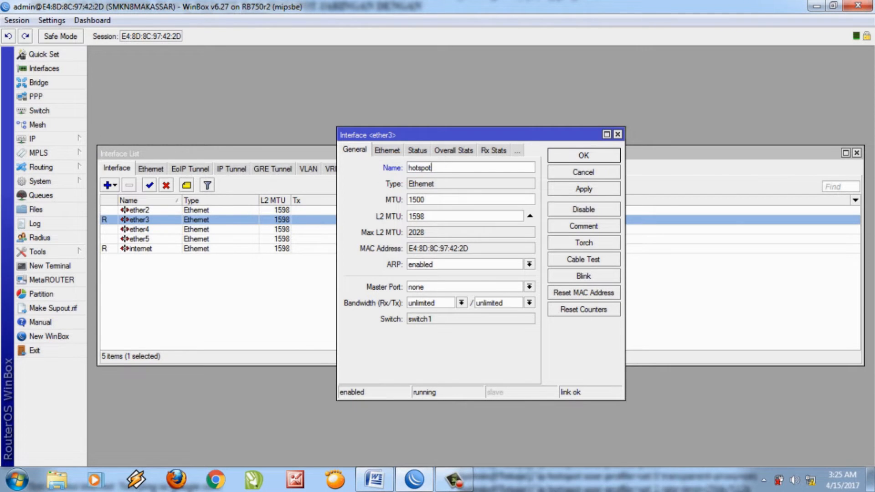
pyautogui.press('Return')
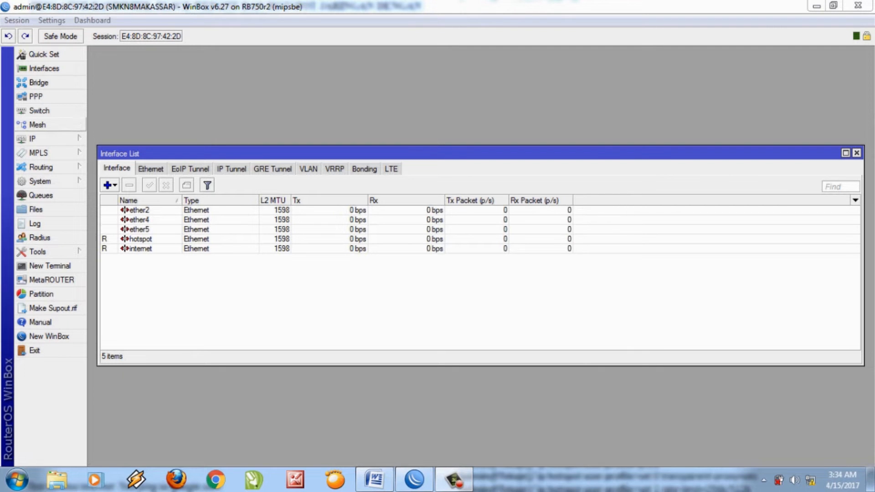
# Add address 192.168.1.1/24 on the hotspot interface in IP > Addresses.
pyautogui.click(32, 139)
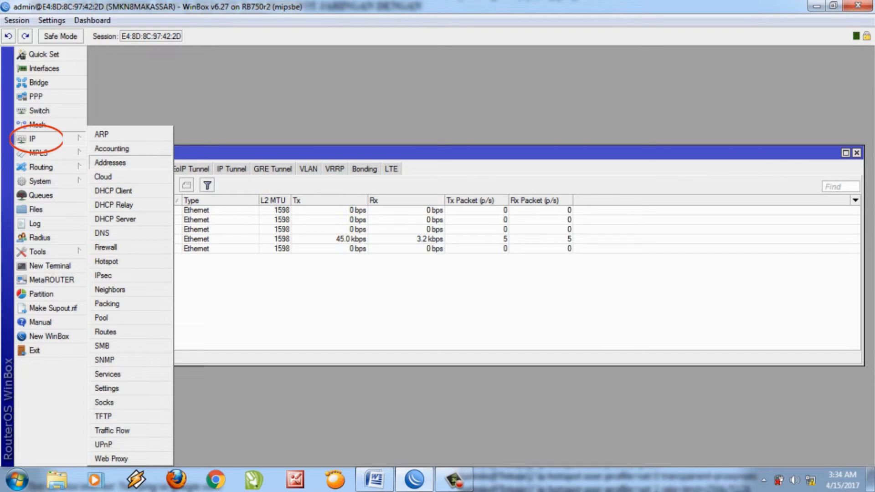
pyautogui.click(109, 163)
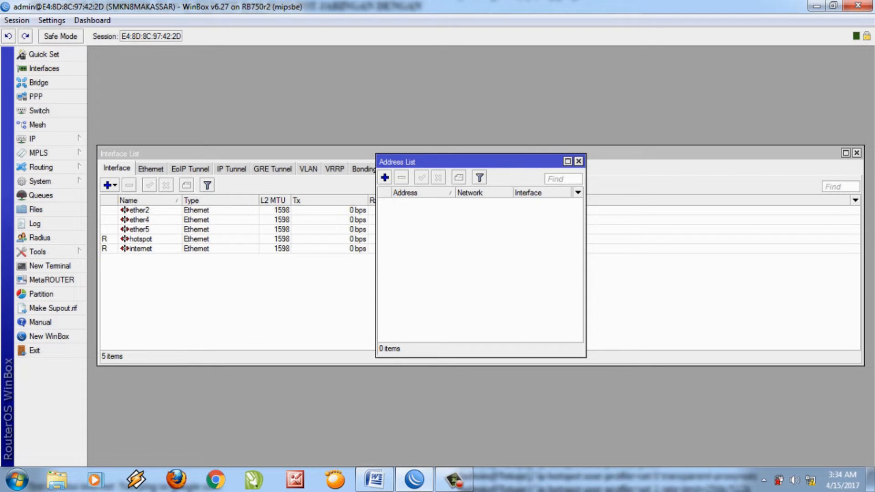
pyautogui.click(384, 178)
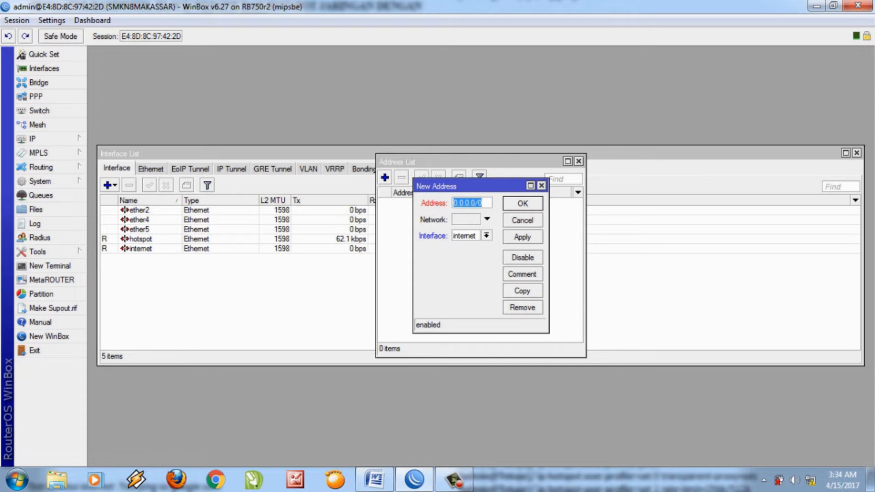
pyautogui.click(487, 236)
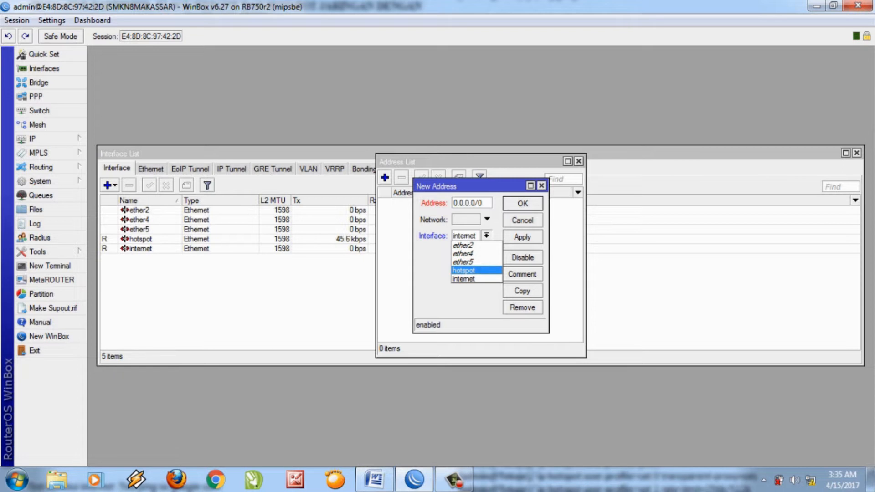
pyautogui.press('Return')
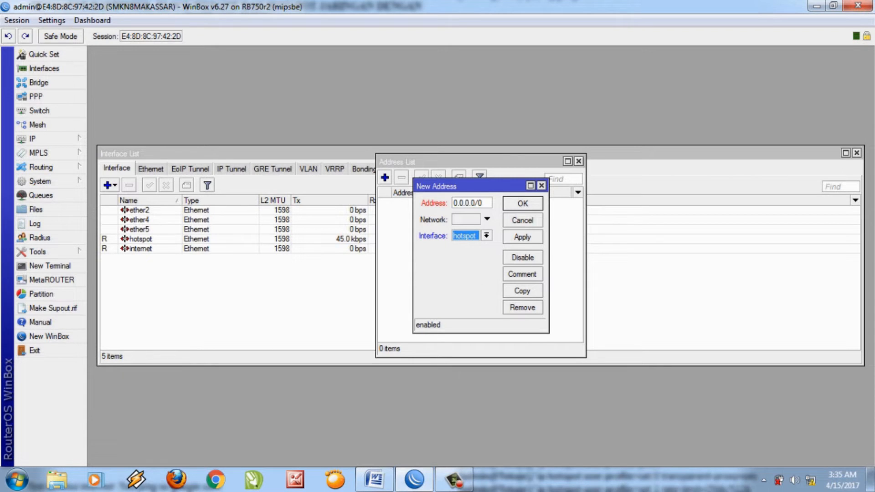
pyautogui.click(459, 202)
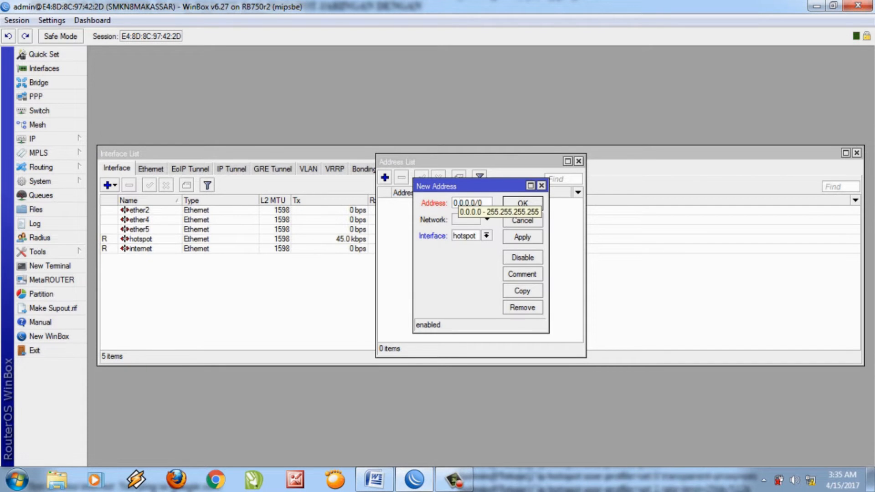
pyautogui.press('BackSpace')
pyautogui.press('BackSpace')
pyautogui.press('BackSpace')
pyautogui.press('BackSpace')
pyautogui.press('BackSpace')
pyautogui.press('BackSpace')
pyautogui.press('BackSpace')
pyautogui.press('BackSpace')
pyautogui.press('BackSpace')
pyautogui.write('192.1')
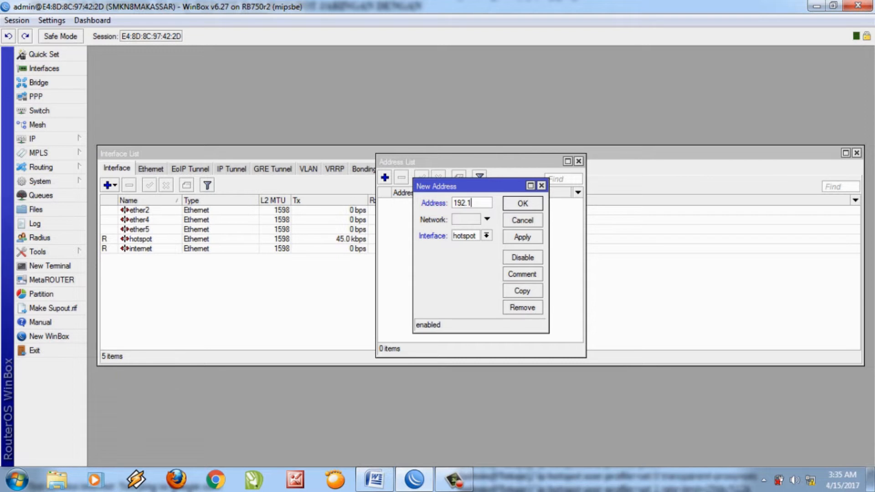
pyautogui.write('68.1.1/24')
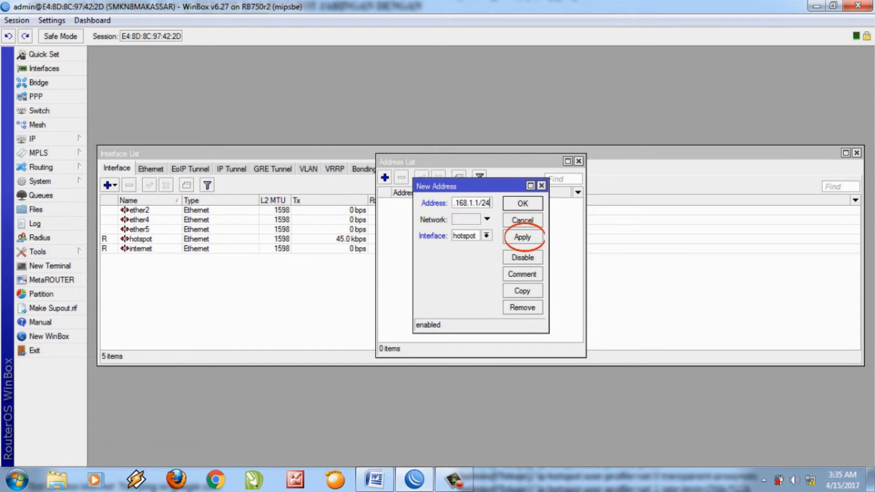
pyautogui.click(523, 237)
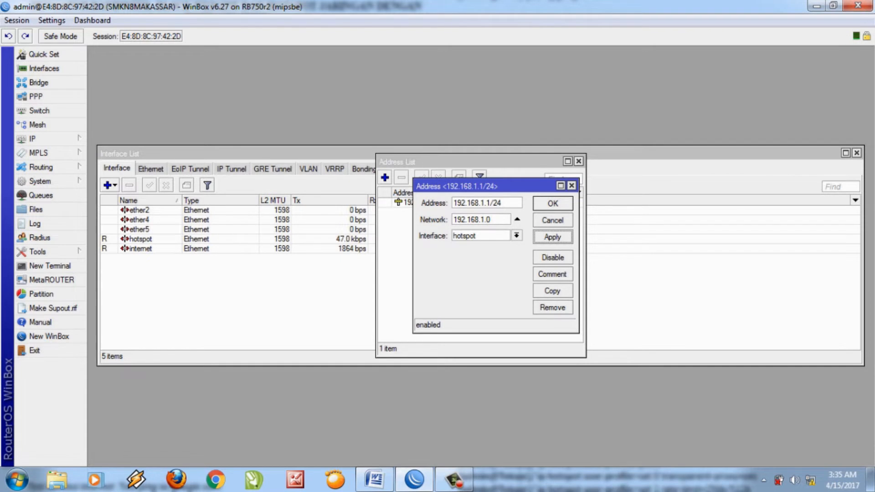
pyautogui.click(552, 203)
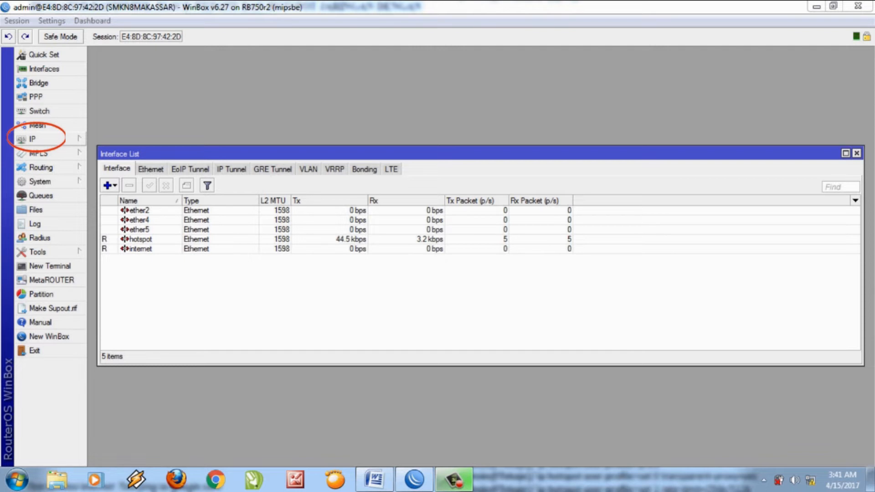
# Add a DHCP client bound to the internet interface in IP > DHCP Client.
pyautogui.click(49, 139)
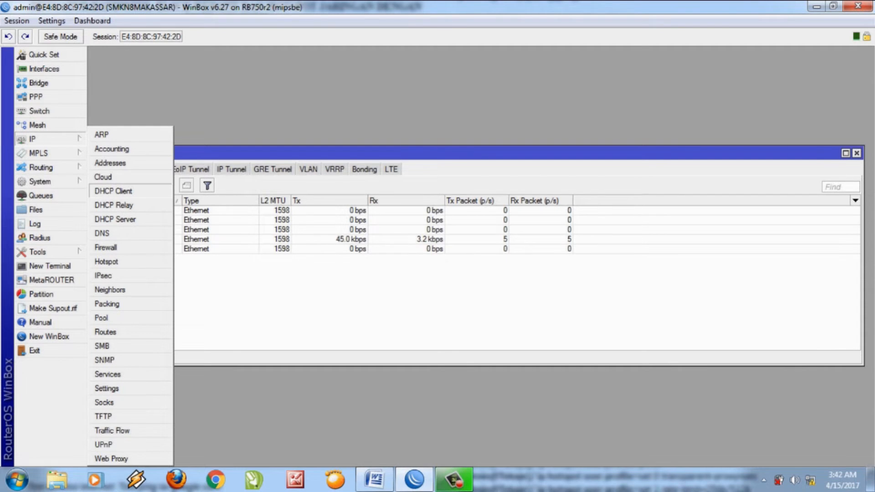
pyautogui.click(114, 191)
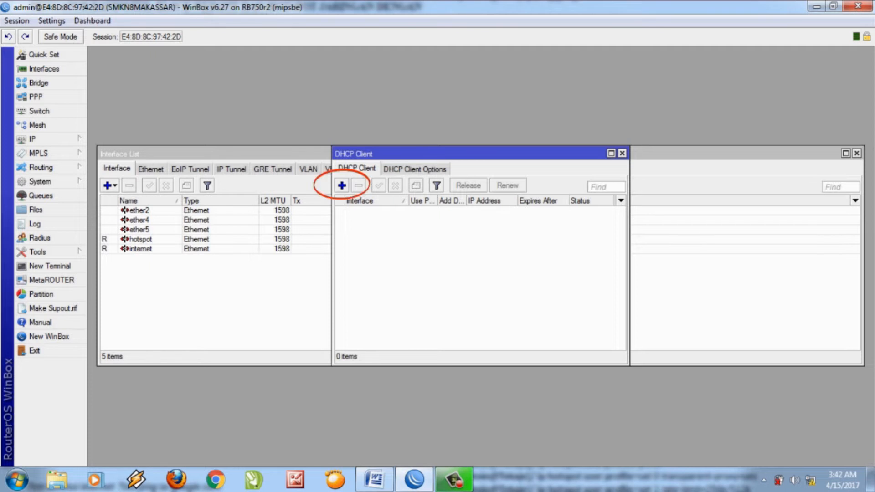
pyautogui.click(342, 185)
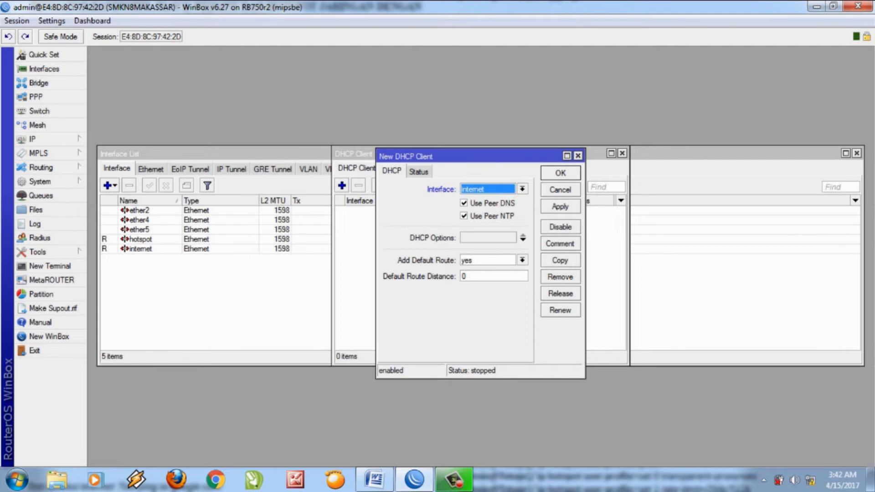
pyautogui.click(522, 189)
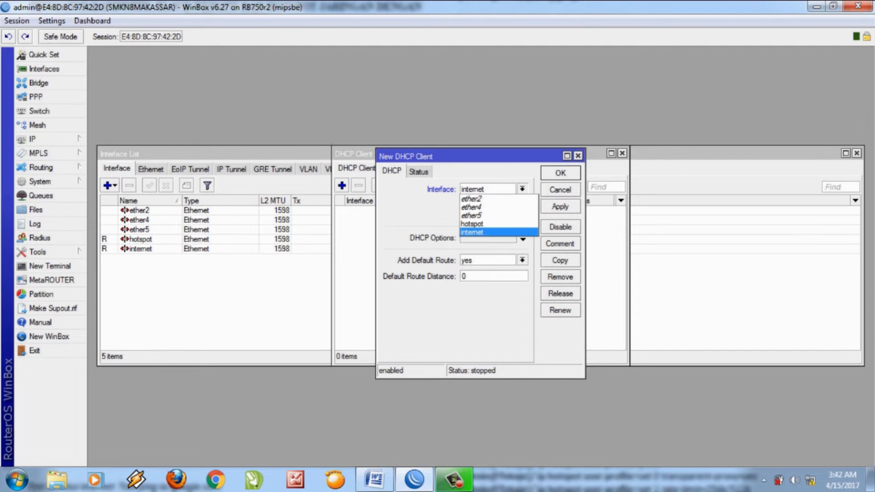
pyautogui.click(472, 232)
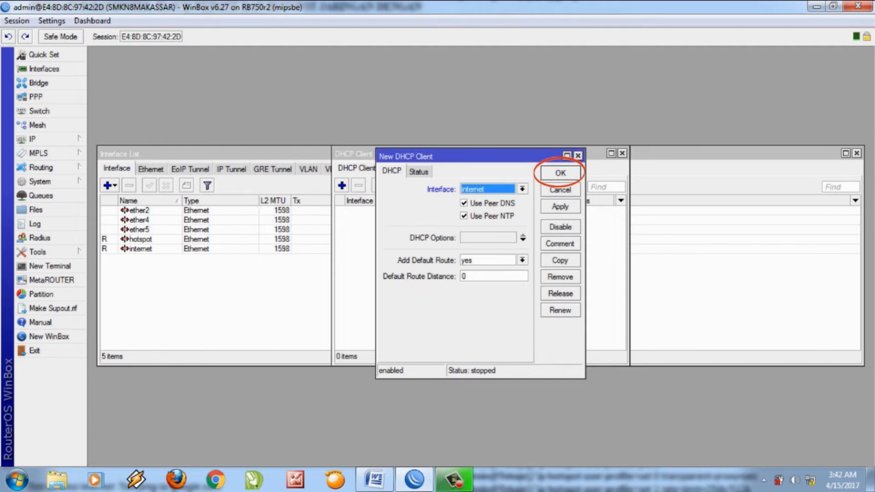
pyautogui.click(560, 172)
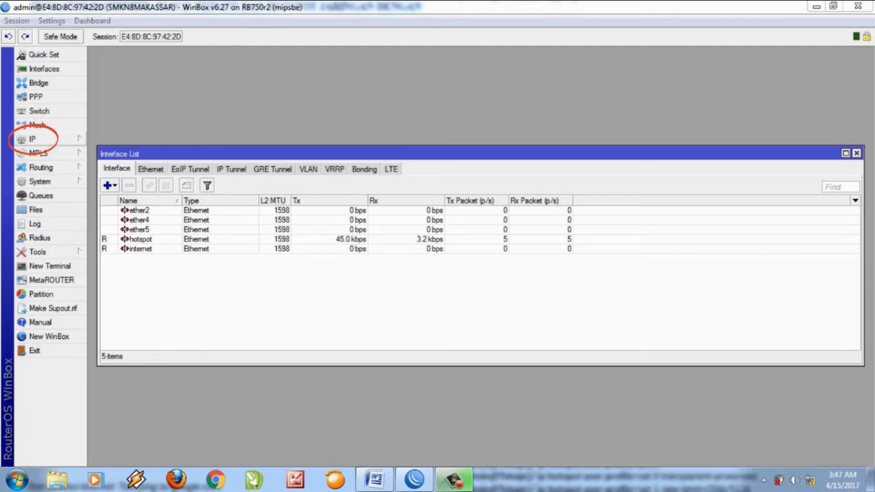
pyautogui.click(33, 140)
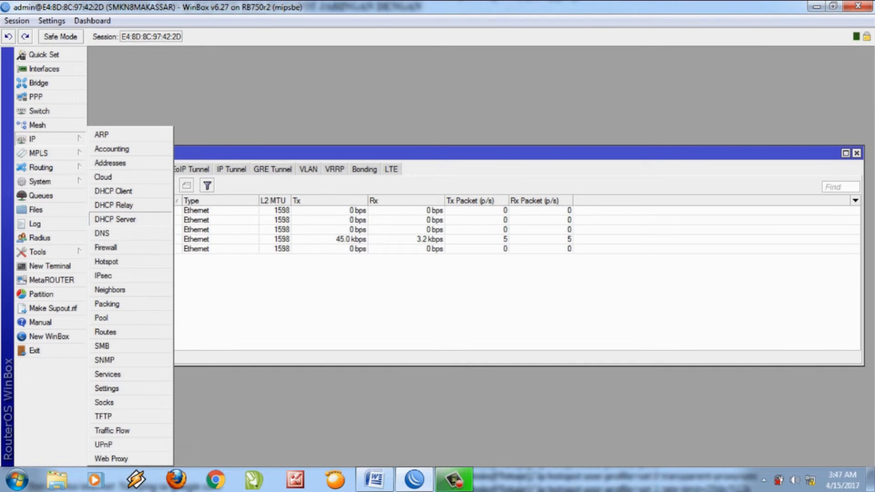
# Start DHCP Setup on the hotspot interface, accepting the proposed address space and gateway 192.168.1.1.
pyautogui.click(115, 219)
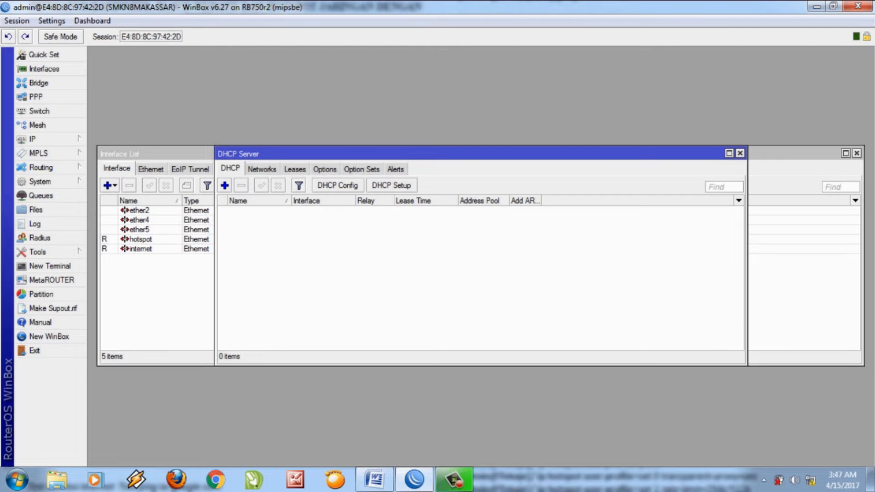
pyautogui.click(391, 185)
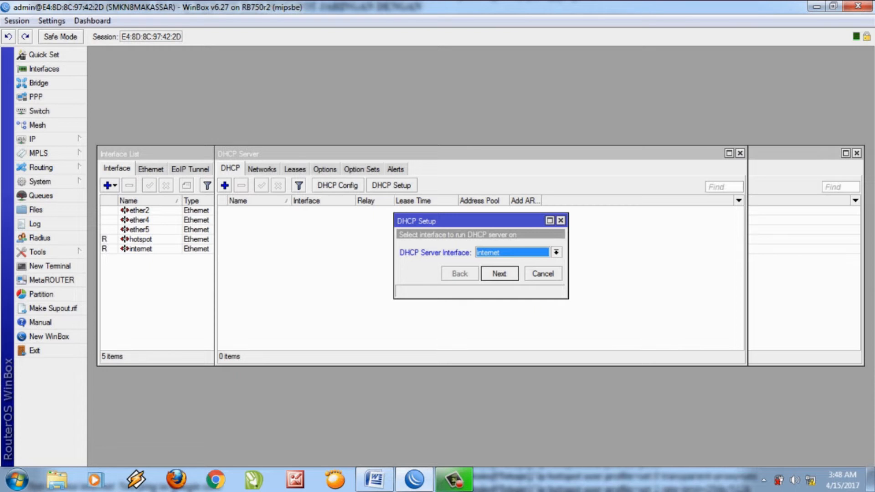
pyautogui.click(556, 252)
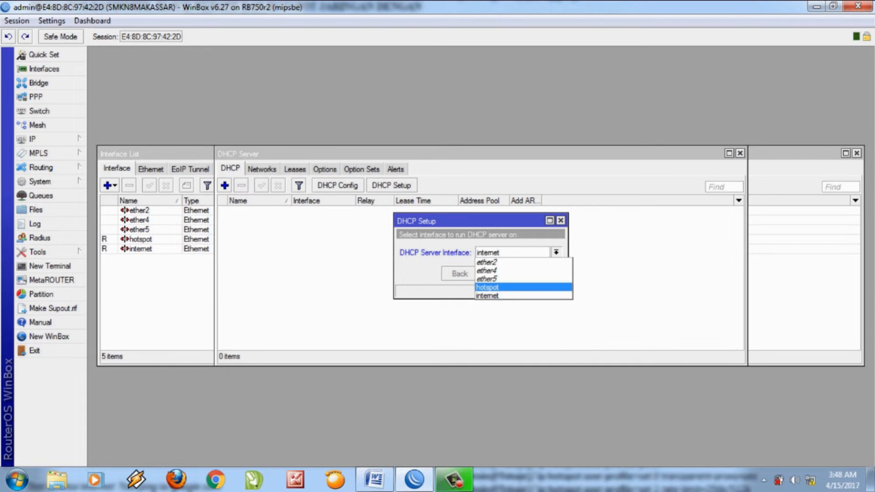
pyautogui.click(523, 287)
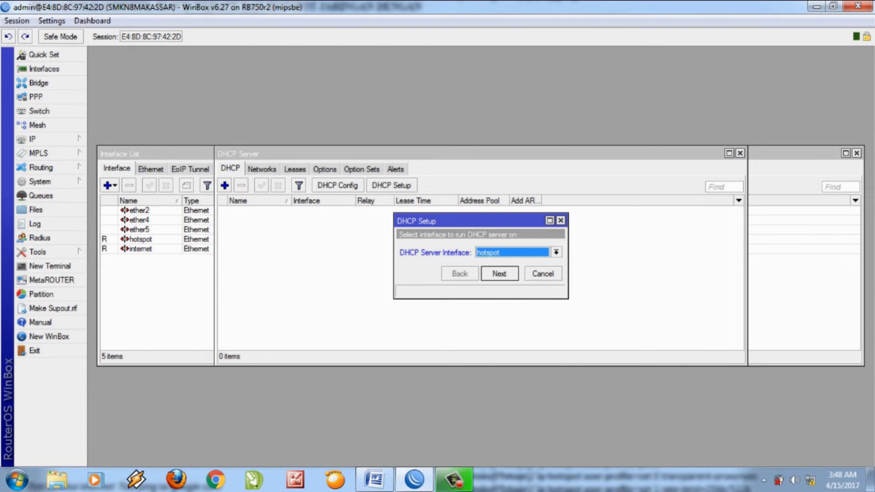
pyautogui.click(499, 273)
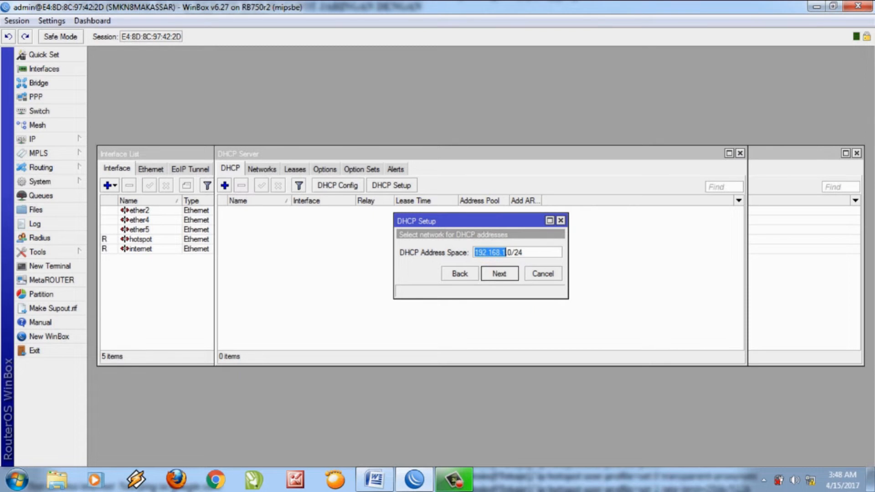
pyautogui.press('Return')
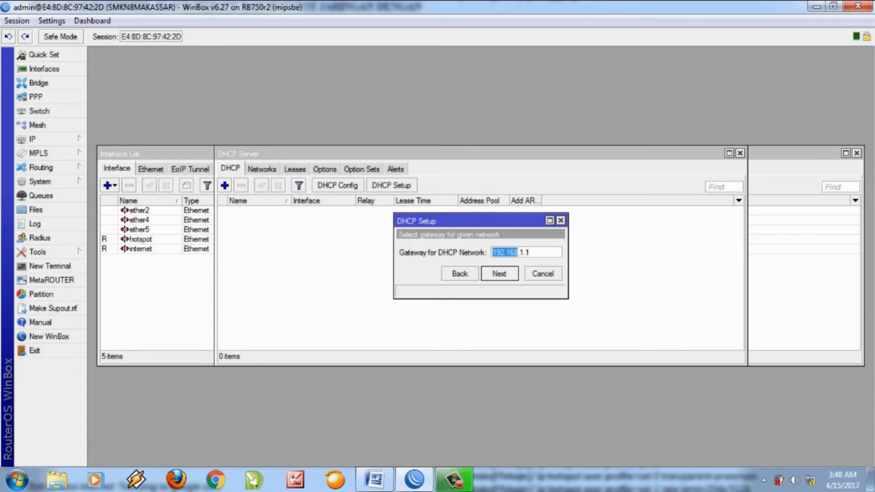
pyautogui.click(499, 273)
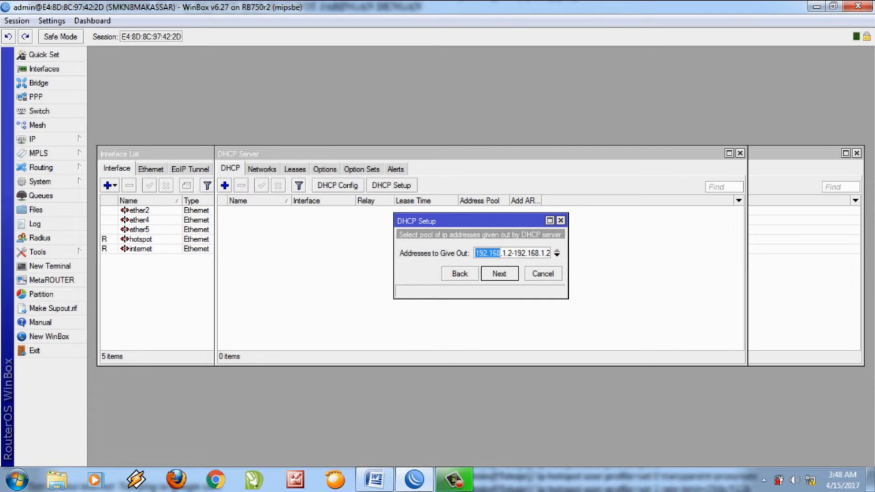
# Accept range 192.168.1.2–192.168.1.254, DNS 192.168.137.1 and a 3-day lease to finish.
pyautogui.click(502, 253)
pyautogui.press('Right')
pyautogui.press('Right')
pyautogui.press('Right')
pyautogui.press('Right')
pyautogui.press('Right')
pyautogui.press('Right')
pyautogui.press('Right')
pyautogui.press('Right')
pyautogui.press('Right')
pyautogui.press('Right')
pyautogui.press('Right')
pyautogui.press('Right')
pyautogui.press('Right')
pyautogui.press('Right')
pyautogui.press('Right')
pyautogui.press('Right')
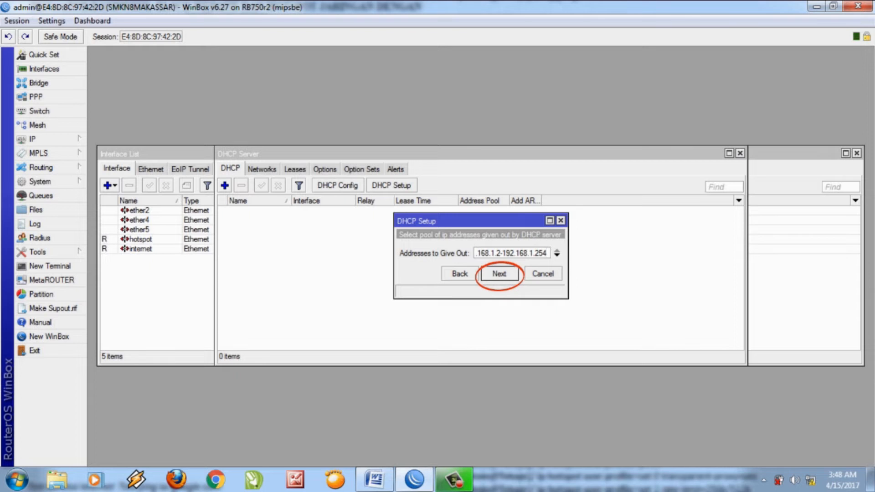
pyautogui.press('Return')
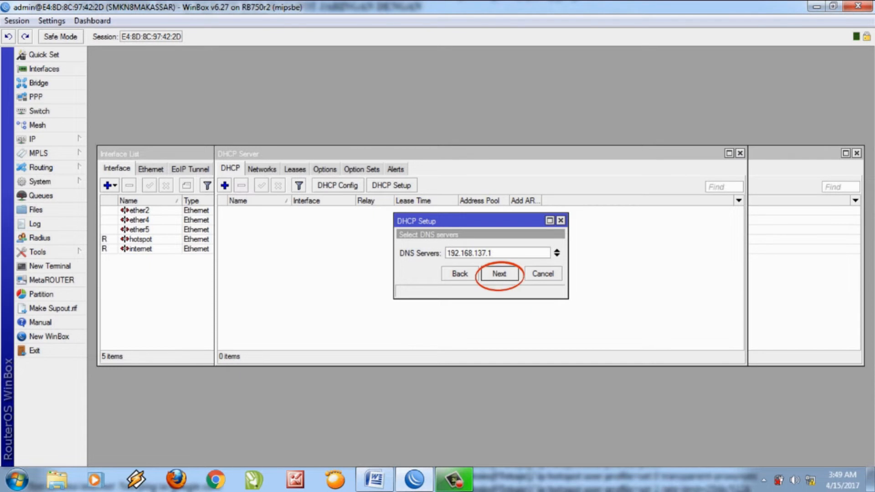
pyautogui.press('Return')
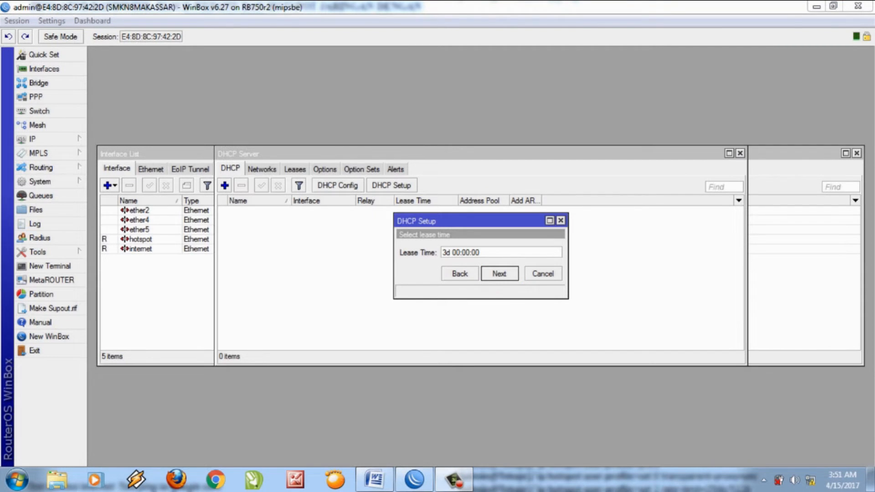
pyautogui.press('Return')
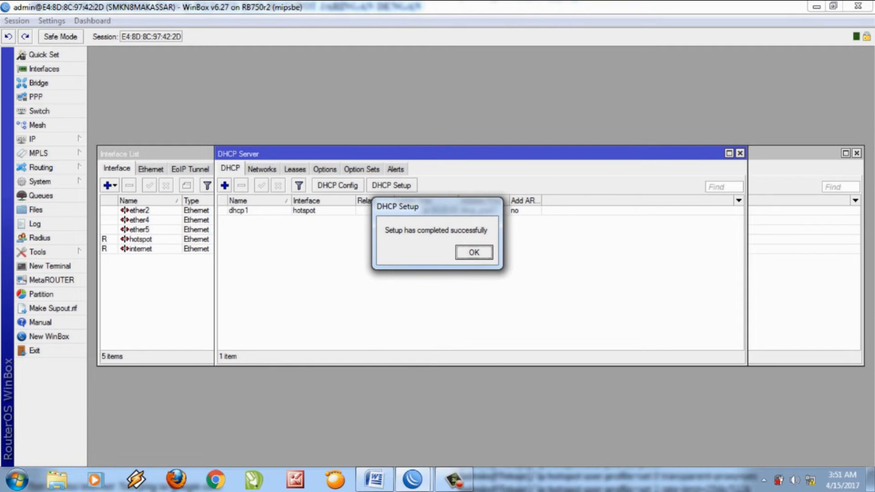
pyautogui.press('Return')
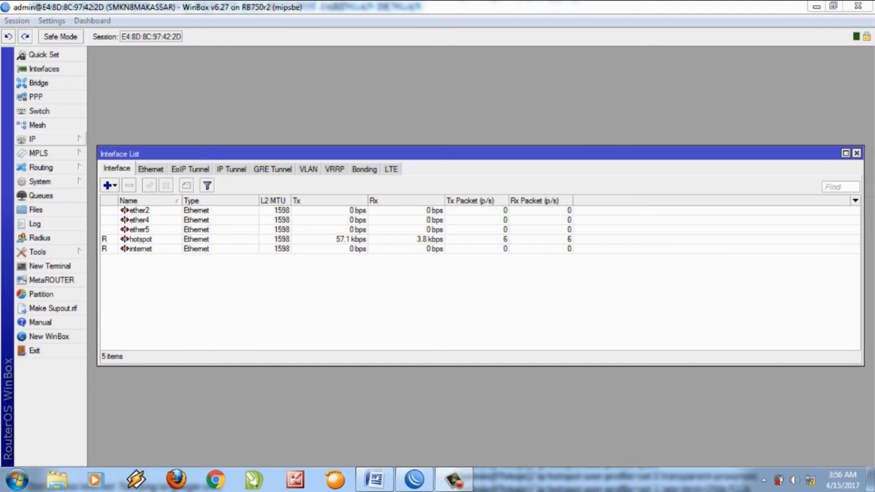
# Launch the Hotspot Setup wizard from IP > Hotspot on the Servers tab.
pyautogui.click(41, 139)
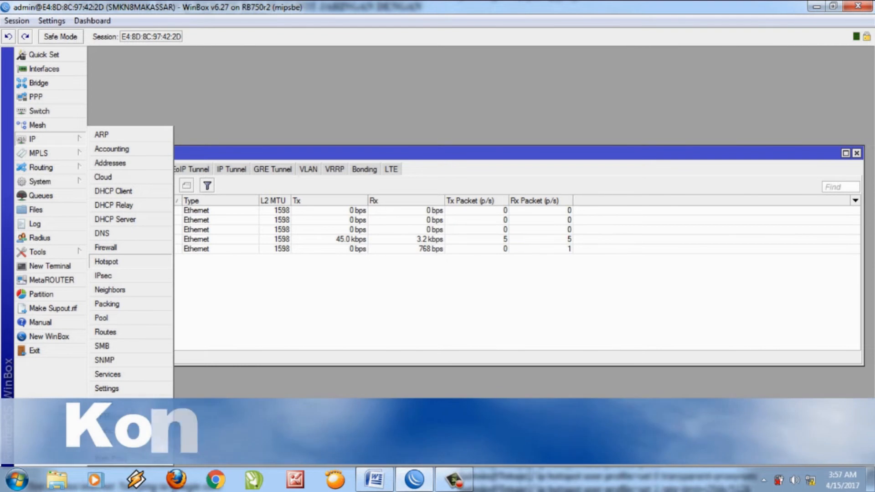
pyautogui.click(107, 262)
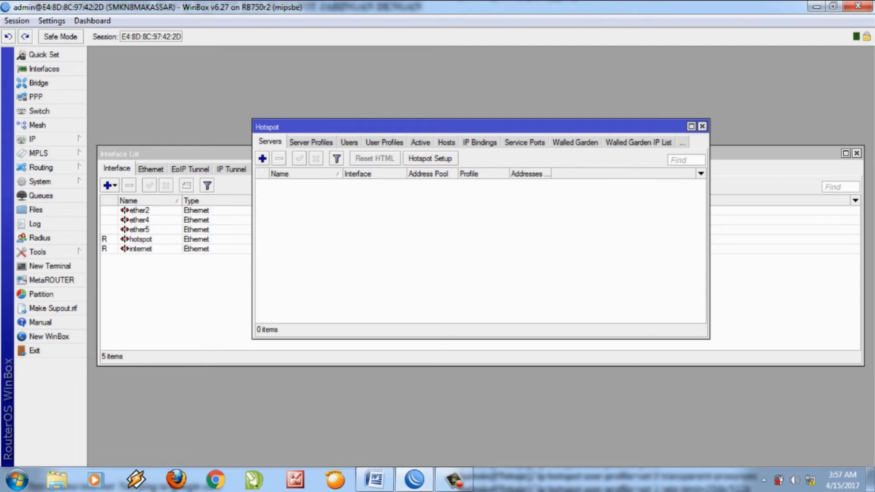
pyautogui.click(430, 158)
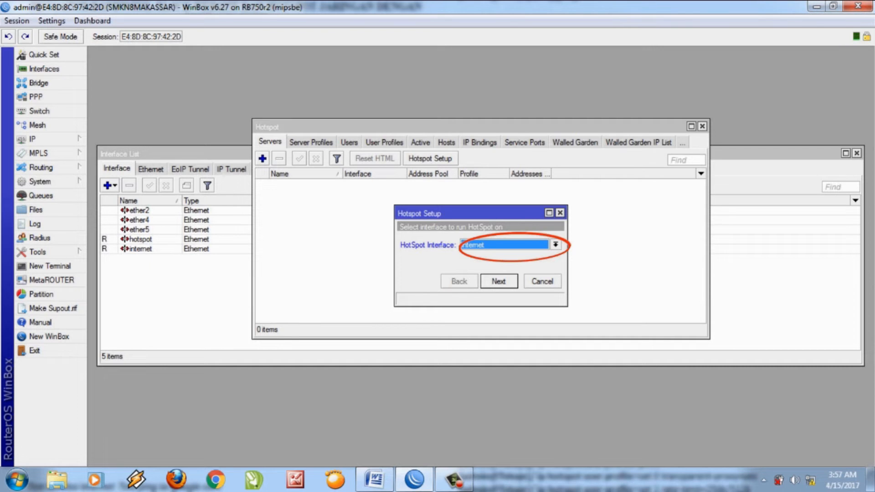
# Run the hotspot on the hotspot interface at 192.168.1.1/24 with default pool, no certificate, no SMTP.
pyautogui.click(556, 244)
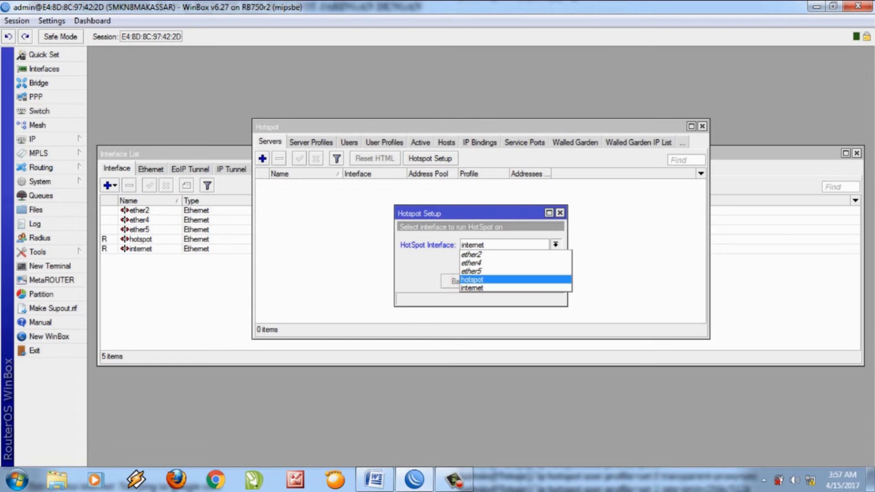
pyautogui.click(488, 280)
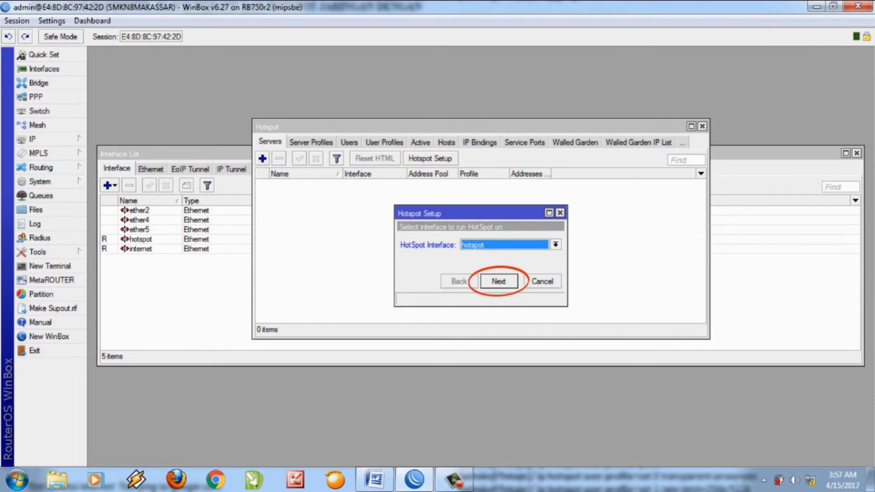
pyautogui.press('Return')
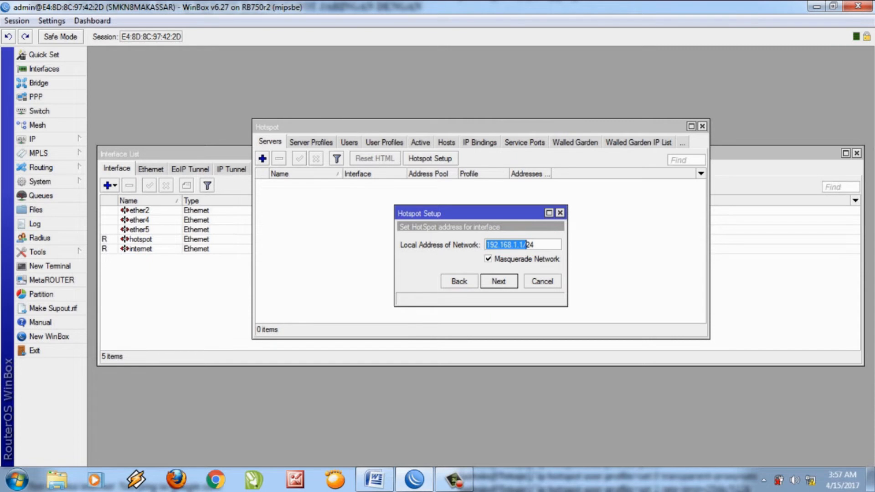
pyautogui.press('Return')
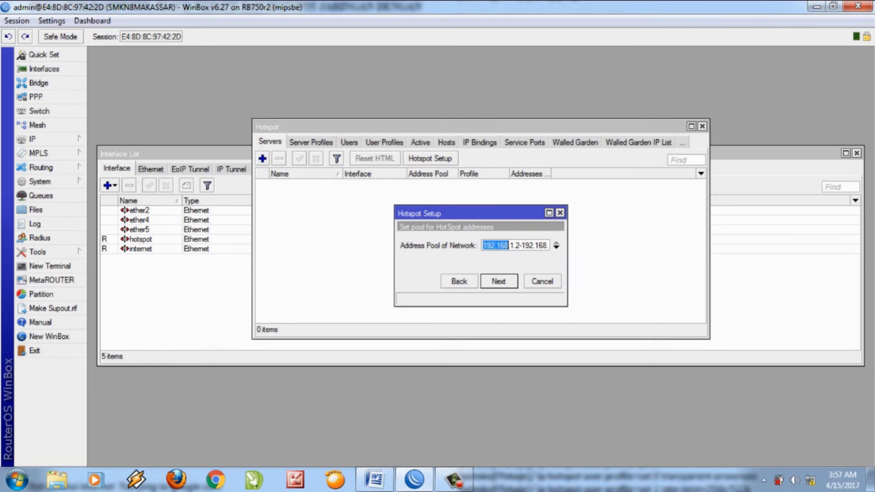
pyautogui.press('Return')
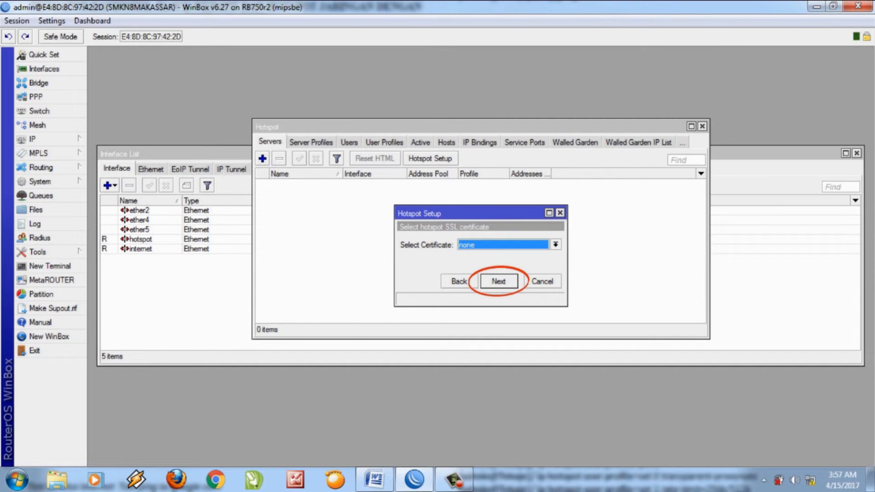
pyautogui.press('Return')
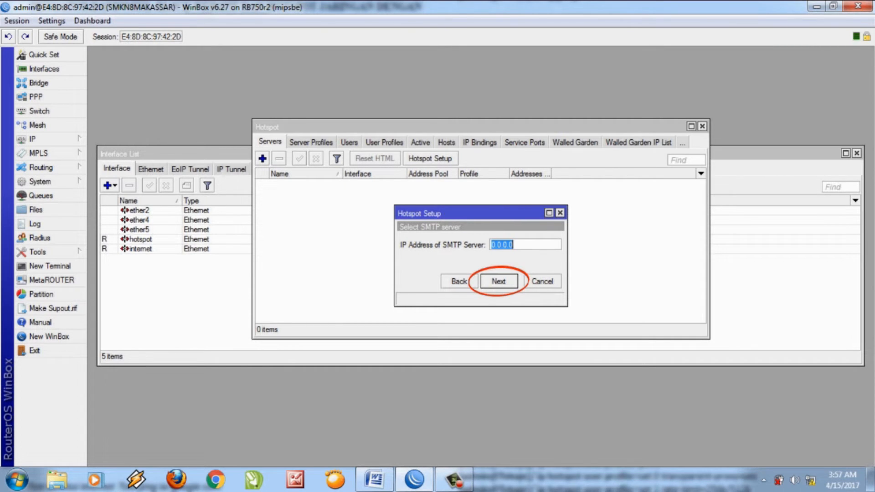
pyautogui.press('Return')
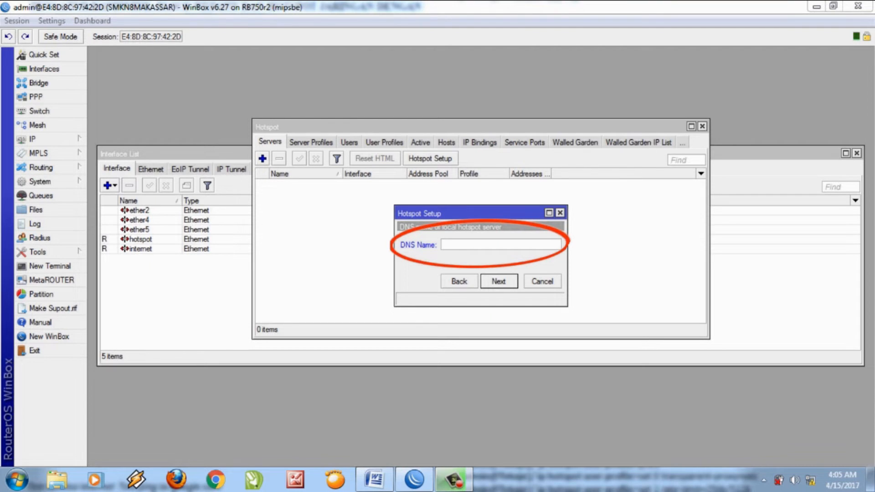
# Enter DNS name smkn8makassar.sch.id, set the local hotspot user, and complete the wizard.
pyautogui.write('s')
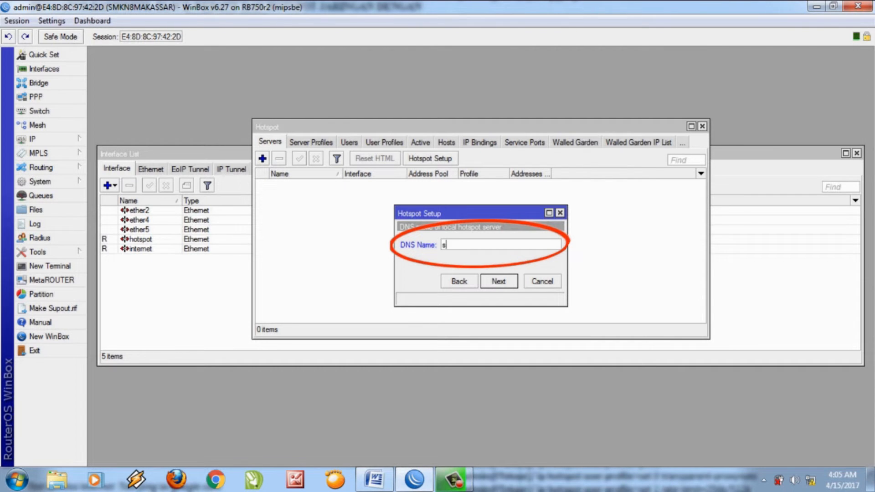
pyautogui.write('mkn8ma')
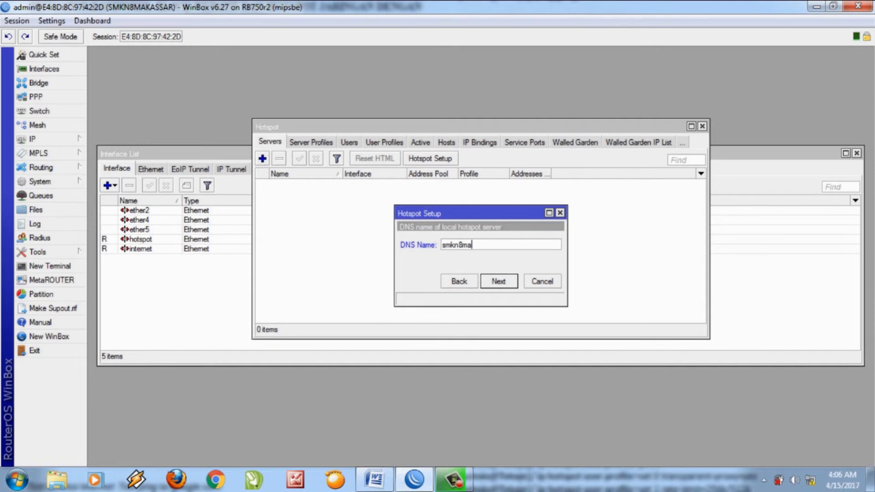
pyautogui.write('kassar.sch.id')
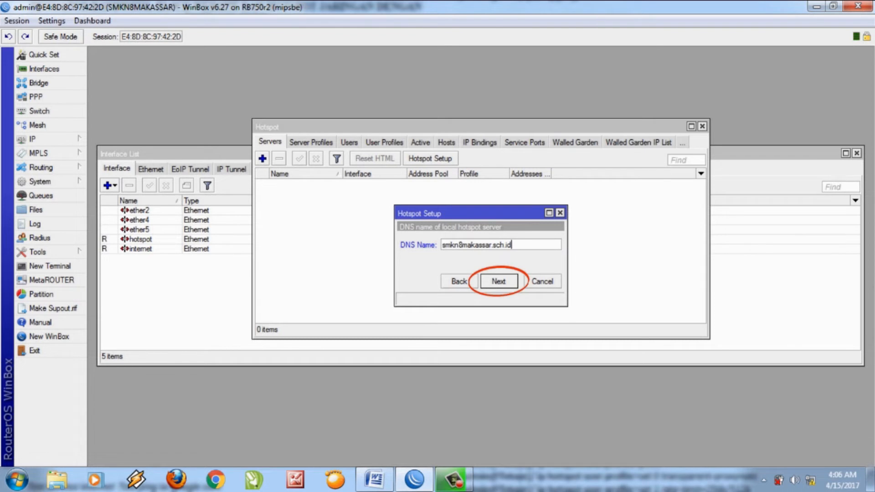
pyautogui.press('Return')
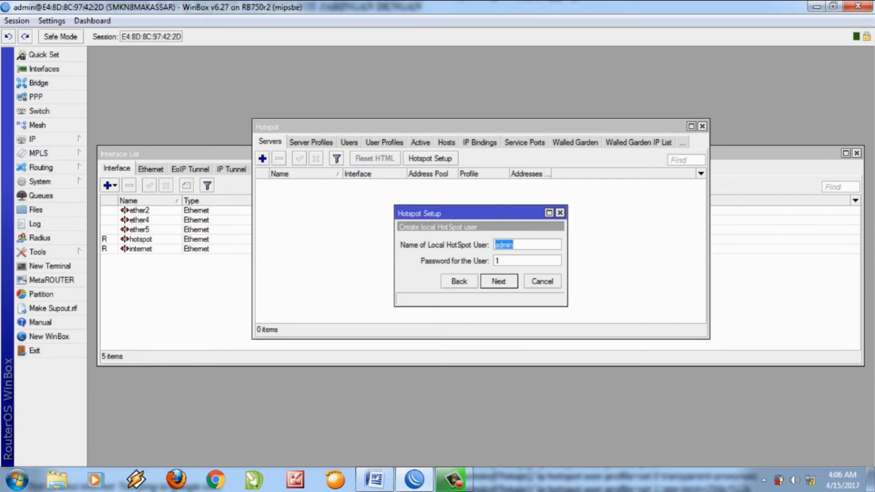
pyautogui.click(503, 245)
pyautogui.press('Return')
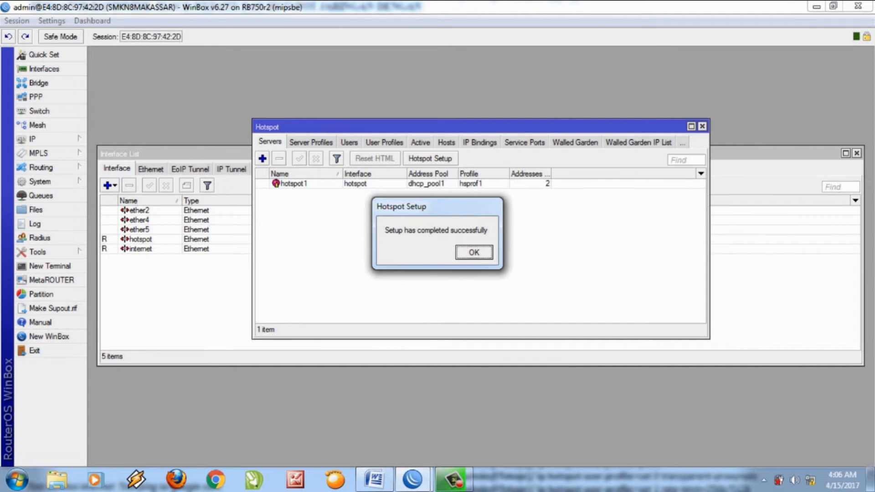
pyautogui.press('Return')
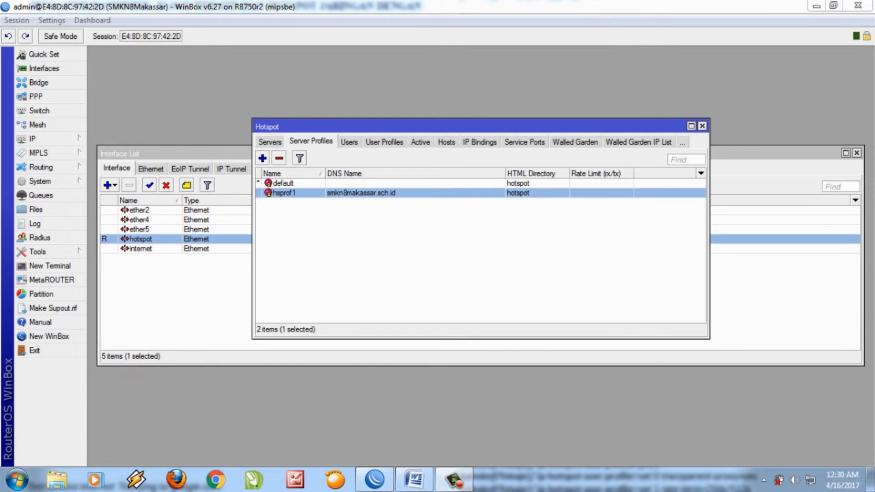
# Launch Google Chrome on an empty New Tab page.
pyautogui.click(216, 479)
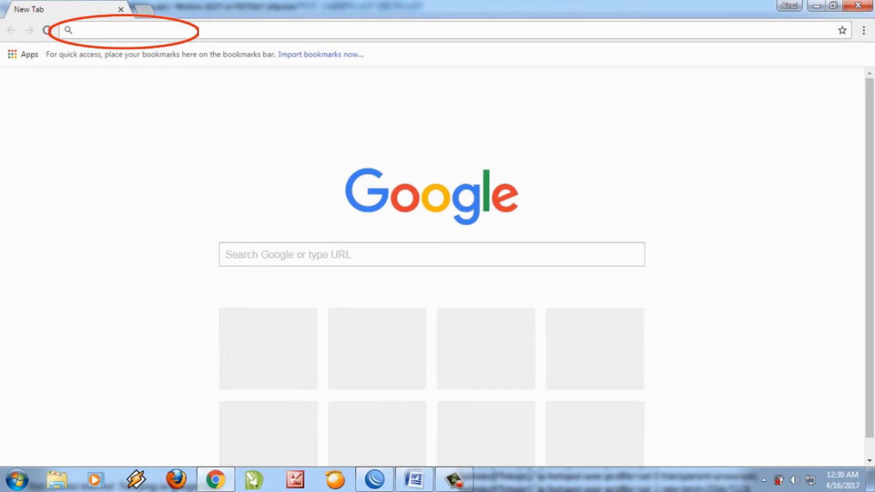
# Enter the hotspot address smkn8makassar.sch.id in Chrome's address bar, fixing typing mistakes.
pyautogui.write('s')
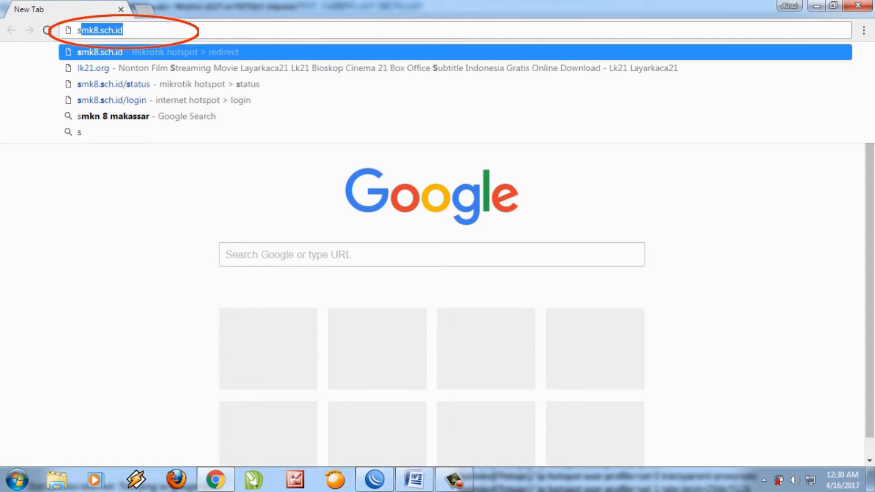
pyautogui.write('mk')
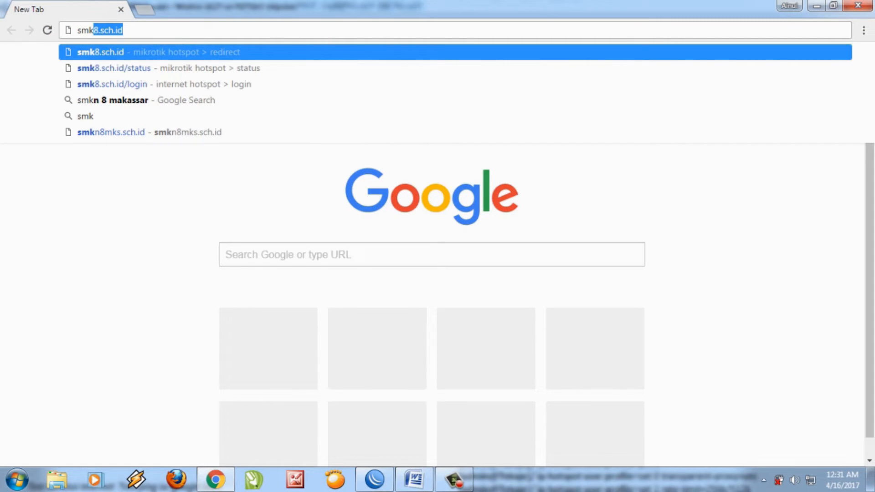
pyautogui.write('n8massa')
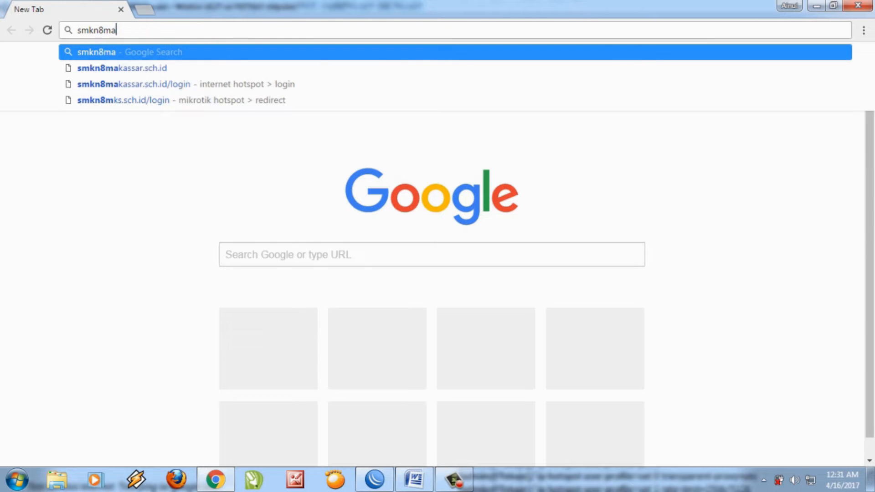
pyautogui.press('BackSpace')
pyautogui.press('BackSpace')
pyautogui.press('BackSpace')
pyautogui.write('kassar')
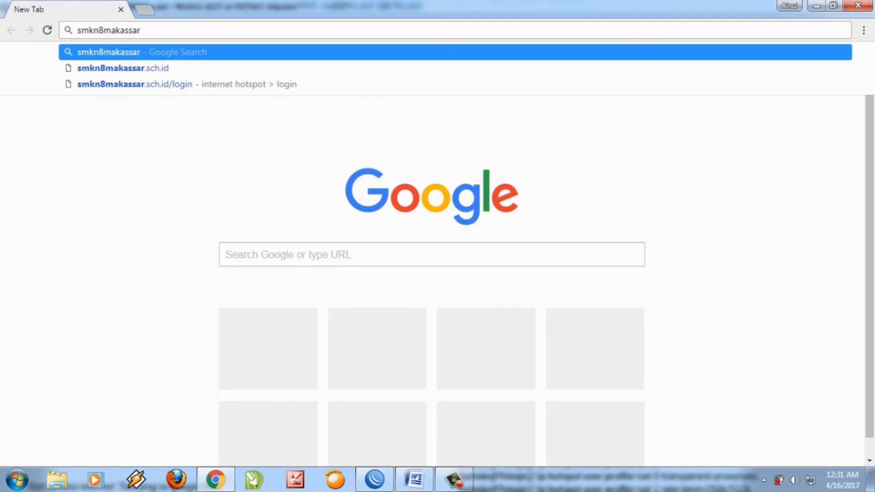
pyautogui.write(',')
pyautogui.press('BackSpace')
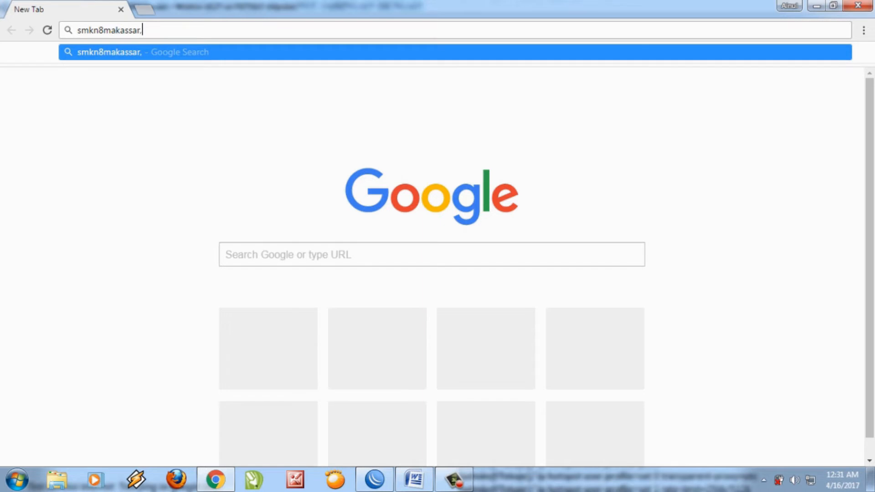
pyautogui.write('.sc')
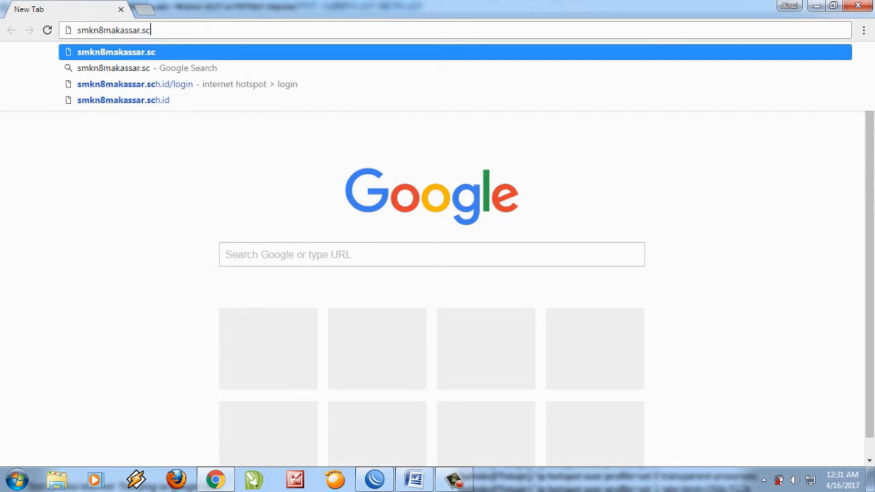
pyautogui.write('h.id')
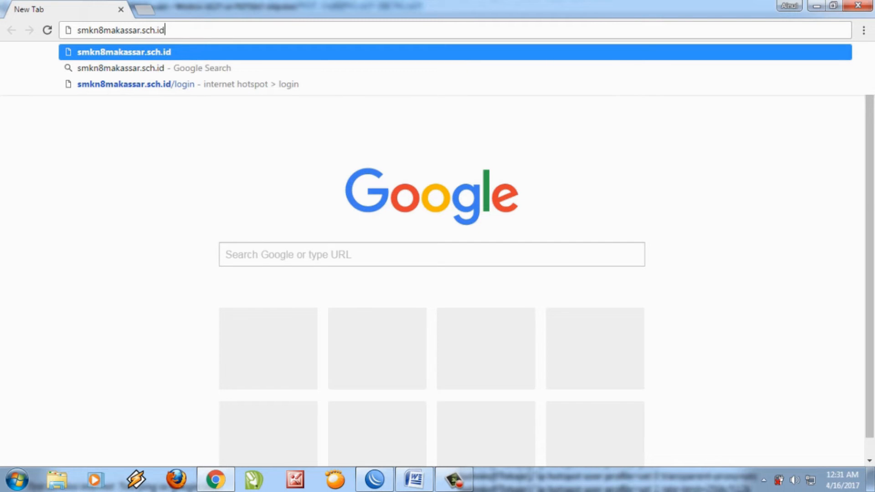
pyautogui.press('Return')
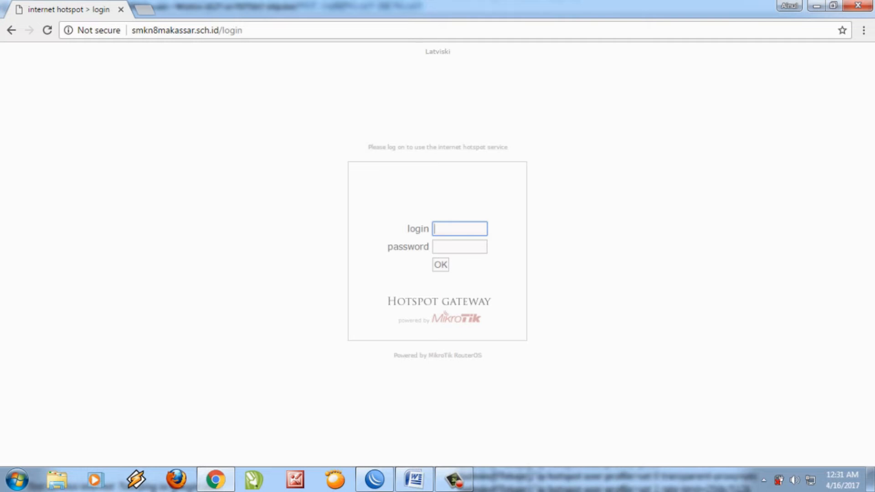
# Sign in on the hotspot login page with the local user's name and password.
pyautogui.write('admin')
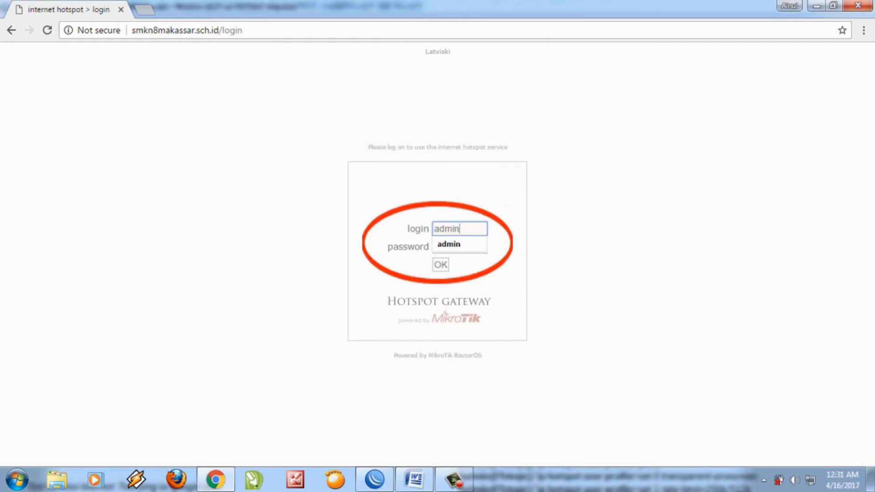
pyautogui.click(507, 246)
pyautogui.click(459, 246)
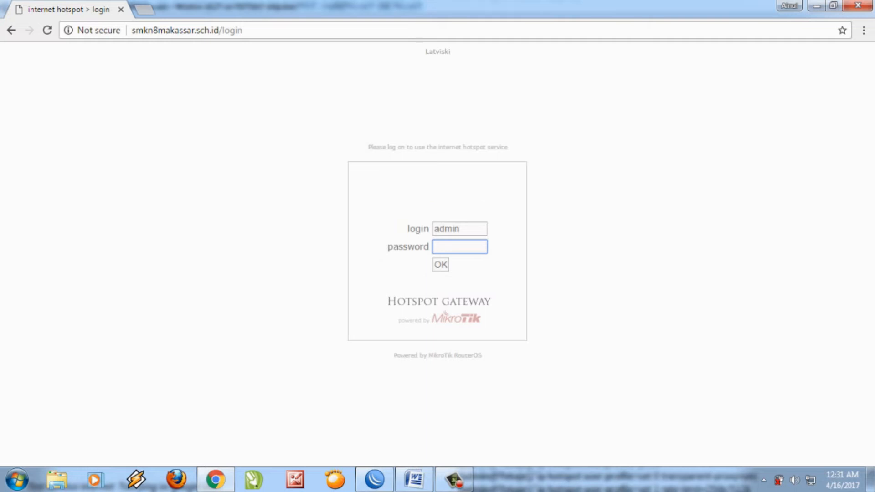
pyautogui.write('a')
pyautogui.press('Return')
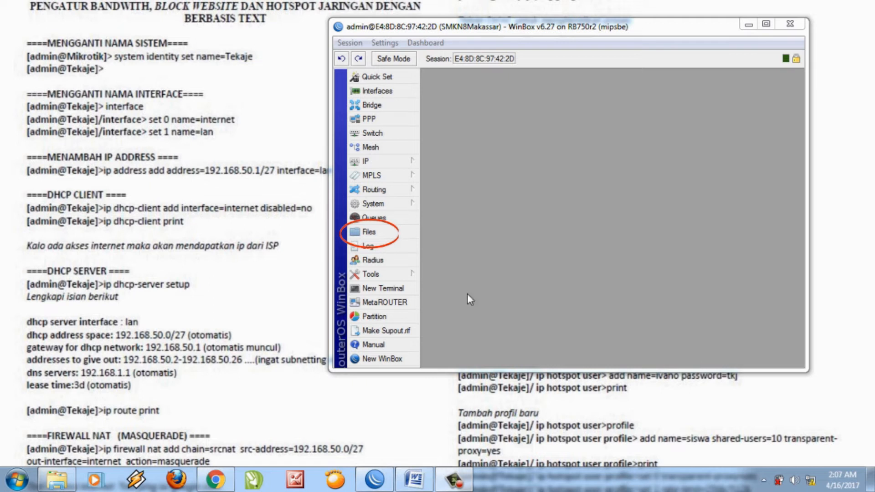
# Open the router's File List and select the flash/hotspot folder.
pyautogui.click(381, 233)
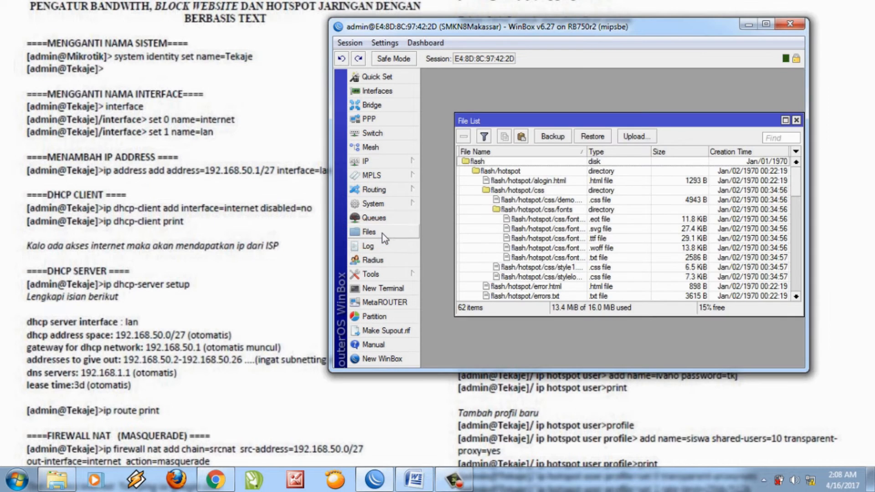
pyautogui.click(495, 171)
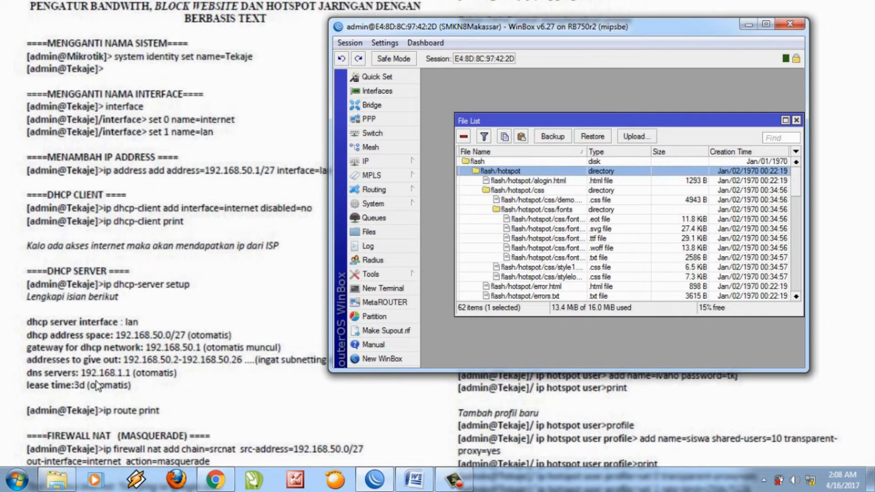
# Drag login.html from the Explorer template folder into the router's flash/hotspot folder.
pyautogui.click(57, 479)
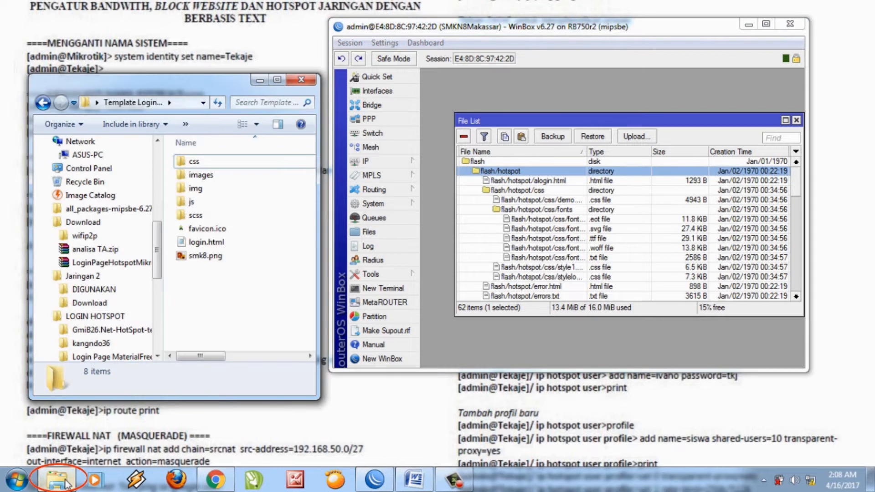
pyautogui.click(203, 243)
pyautogui.moveTo(203, 246)
pyautogui.mouseDown()
pyautogui.moveTo(274, 227)
pyautogui.moveTo(421, 216)
pyautogui.moveTo(492, 180)
pyautogui.moveTo(532, 178)
pyautogui.mouseUp()
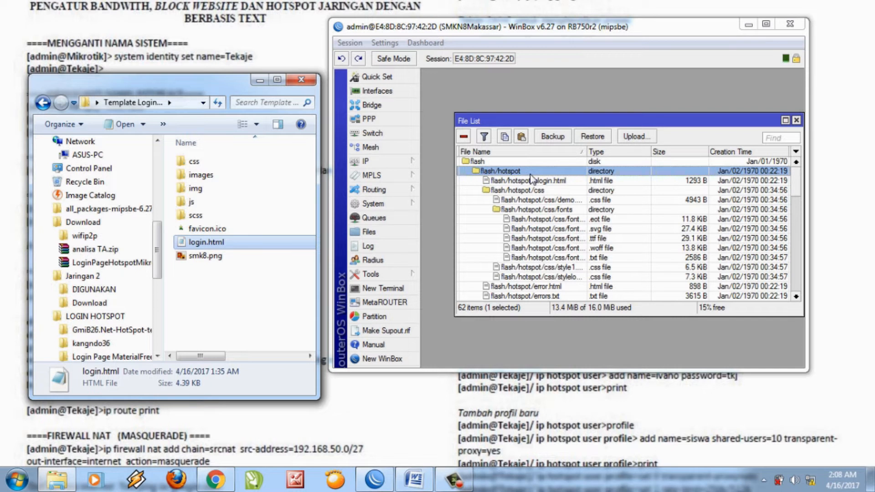
pyautogui.click(301, 82)
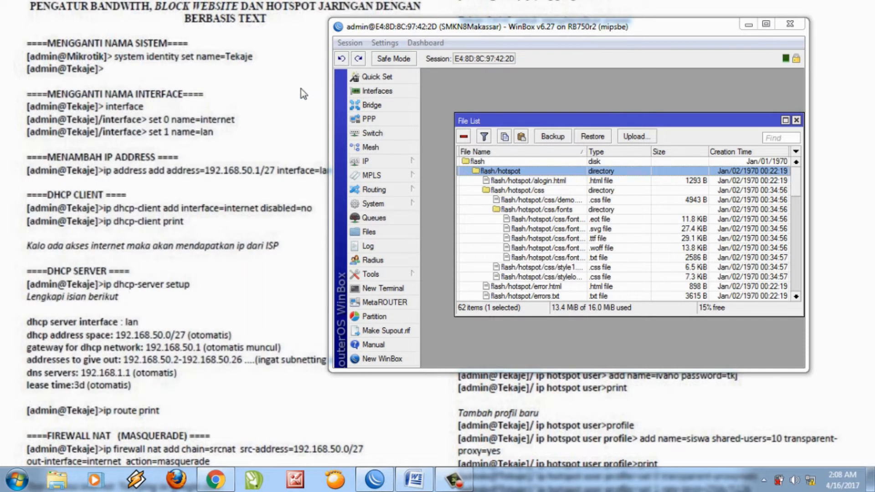
# Back in Chrome, enter smkn8makassar.sch.id to load the hotspot login page.
pyautogui.click(215, 479)
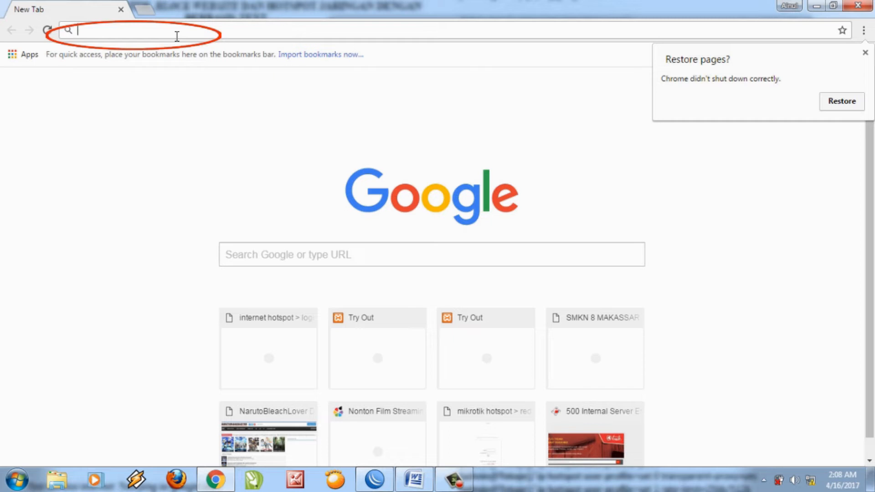
pyautogui.write('s')
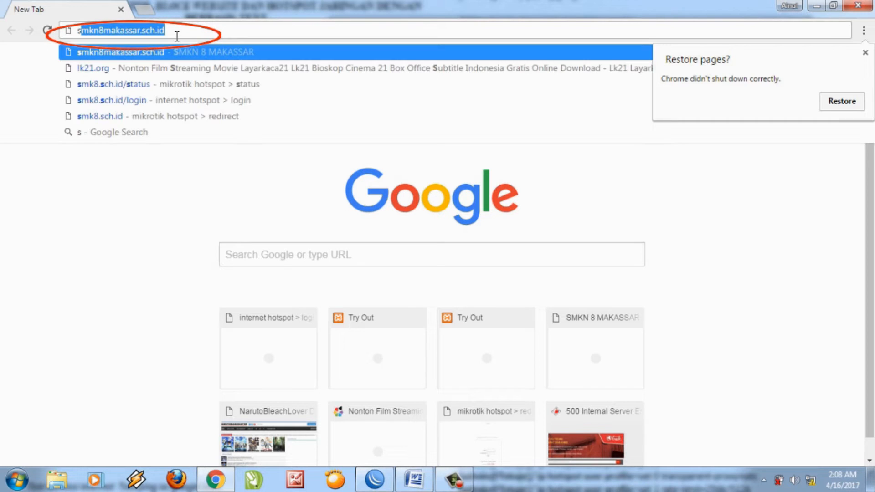
pyautogui.write('m')
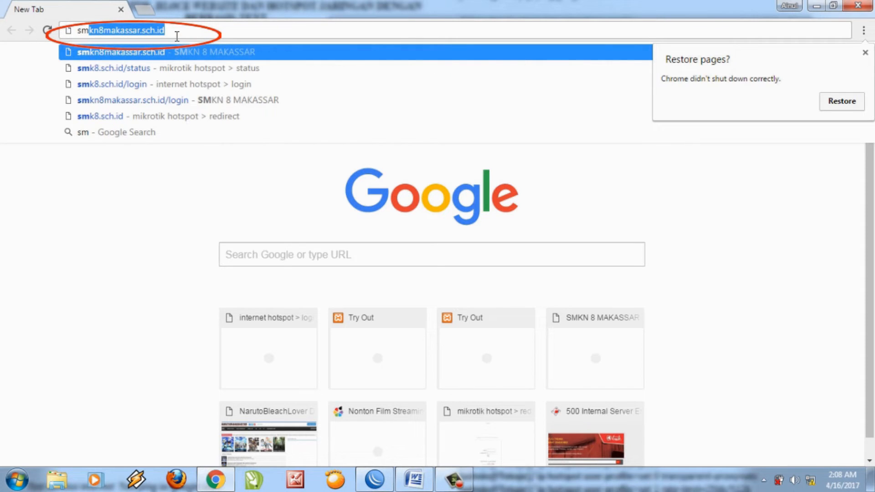
pyautogui.write('kn')
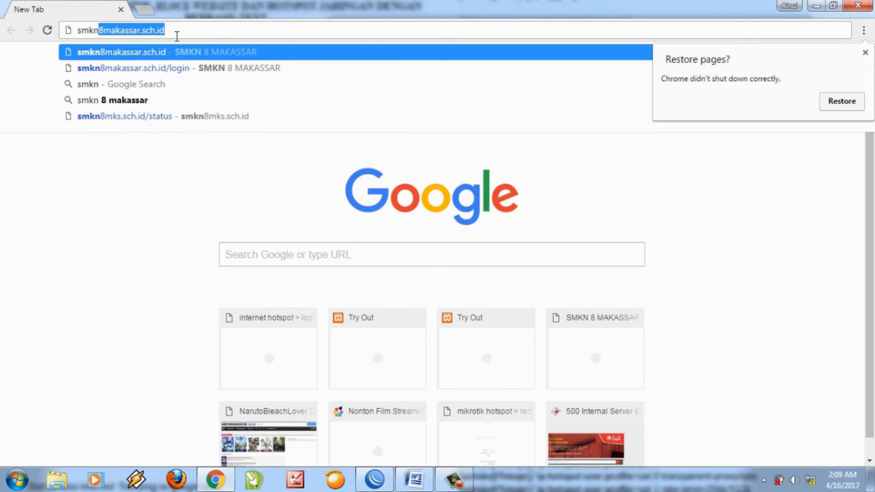
pyautogui.write('8ma')
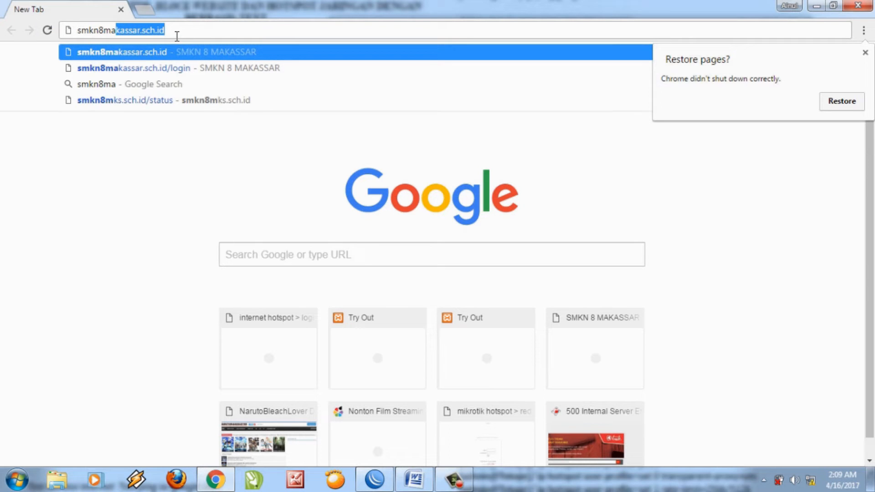
pyautogui.write('kassar')
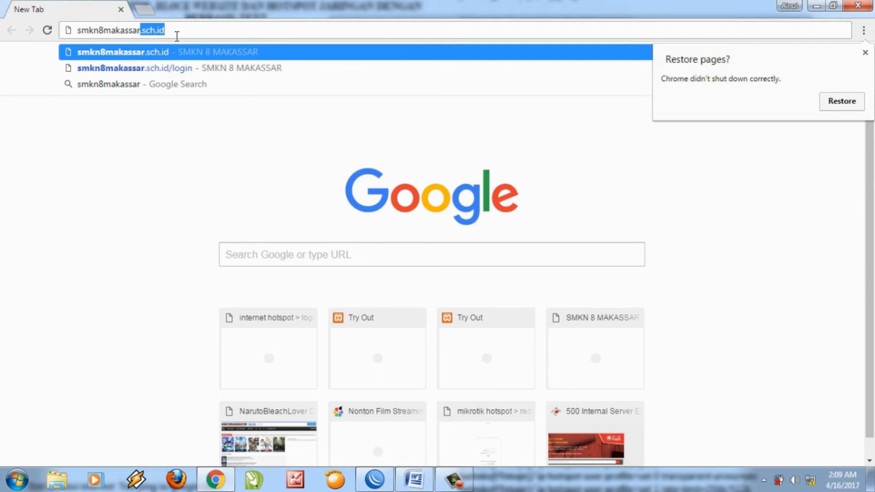
pyautogui.write('.s')
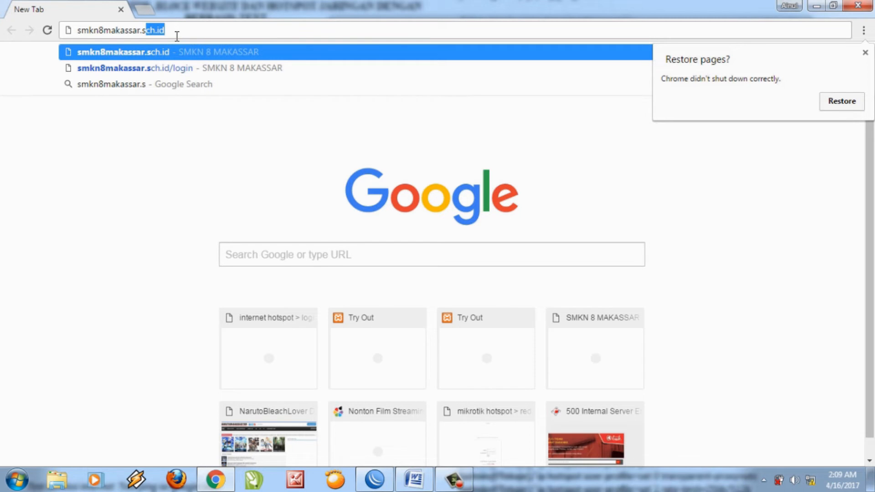
pyautogui.write('ch')
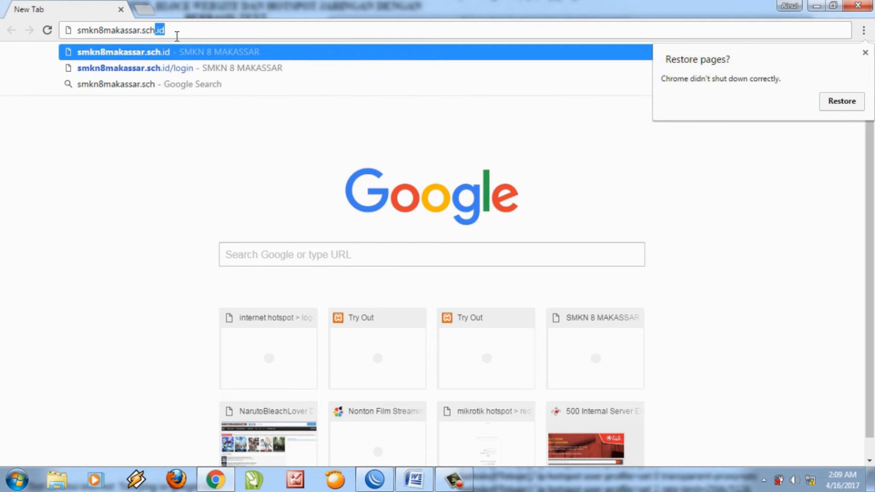
pyautogui.write('.id')
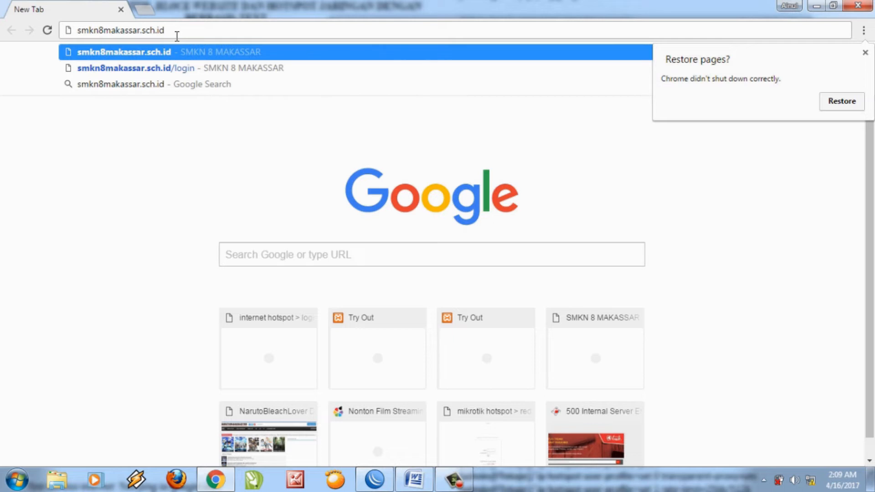
pyautogui.press('Return')
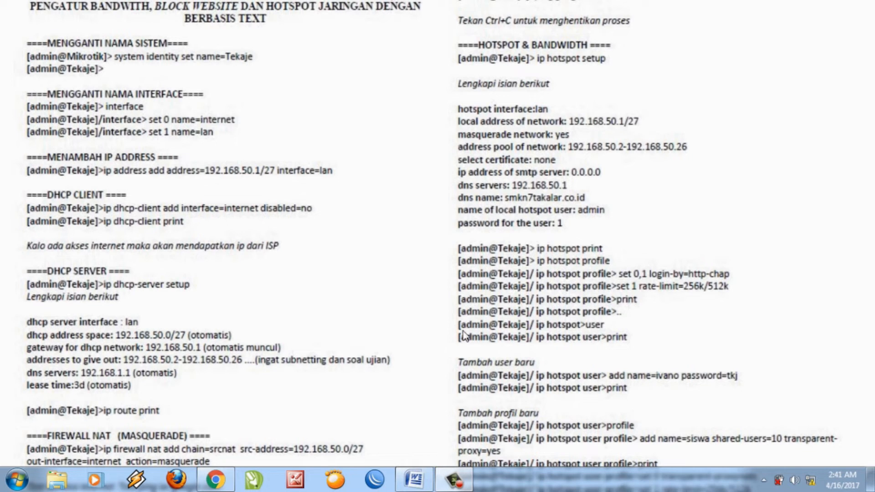
# Connect to the router and review the Lab Administrasi perkantoran queue's 21M max and 512k guaranteed limits.
pyautogui.click(375, 480)
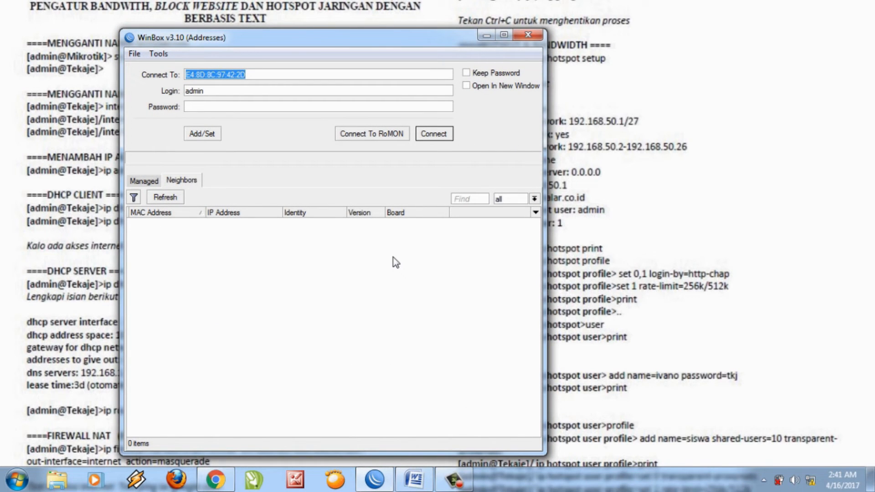
pyautogui.click(433, 133)
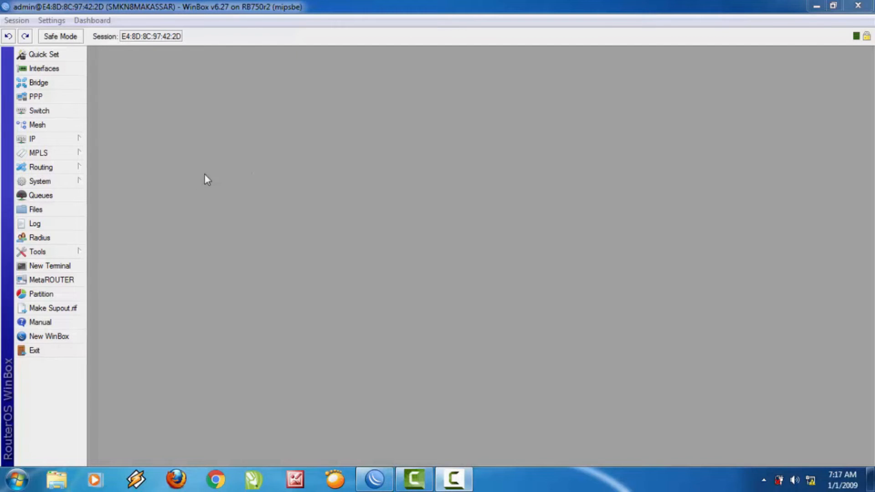
pyautogui.click(67, 195)
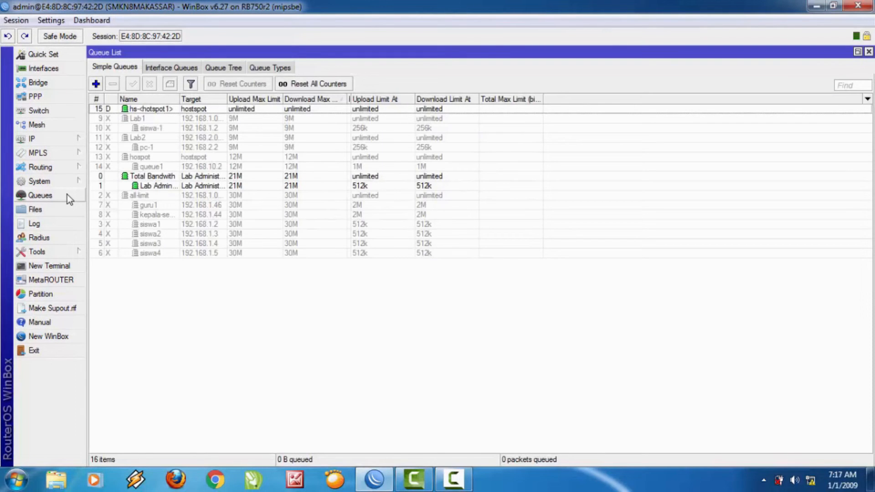
pyautogui.doubleClick(146, 186)
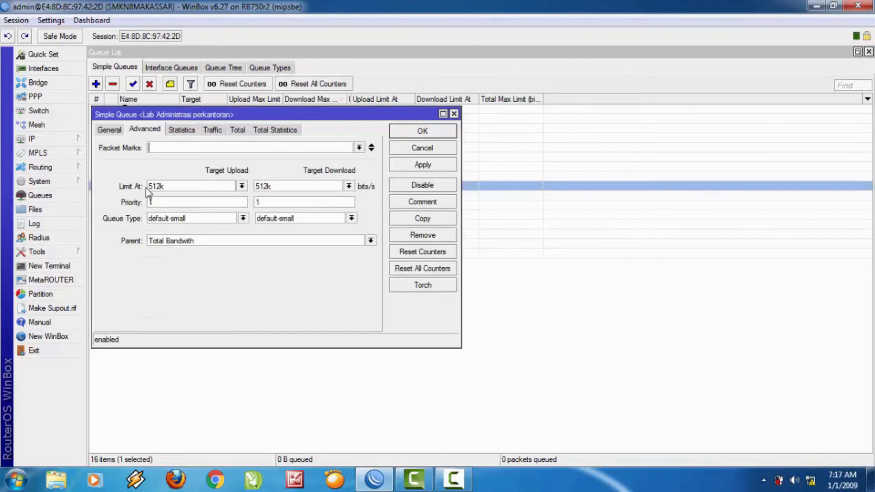
pyautogui.click(105, 132)
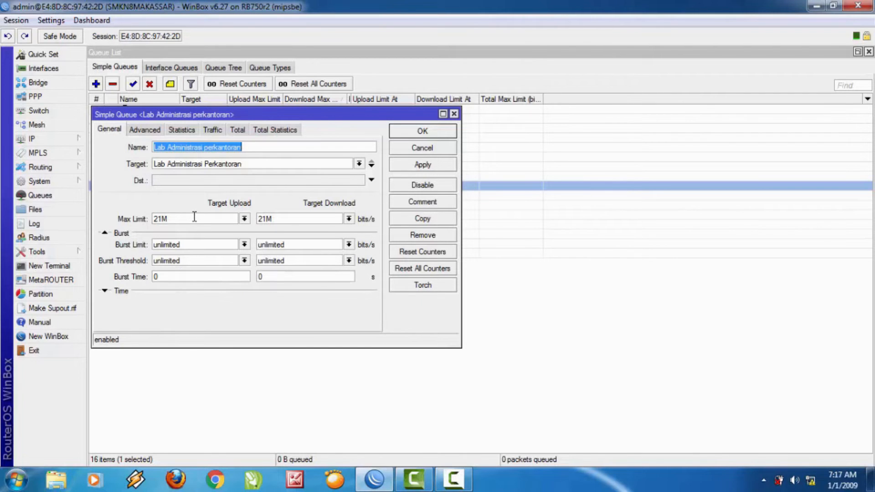
pyautogui.click(141, 130)
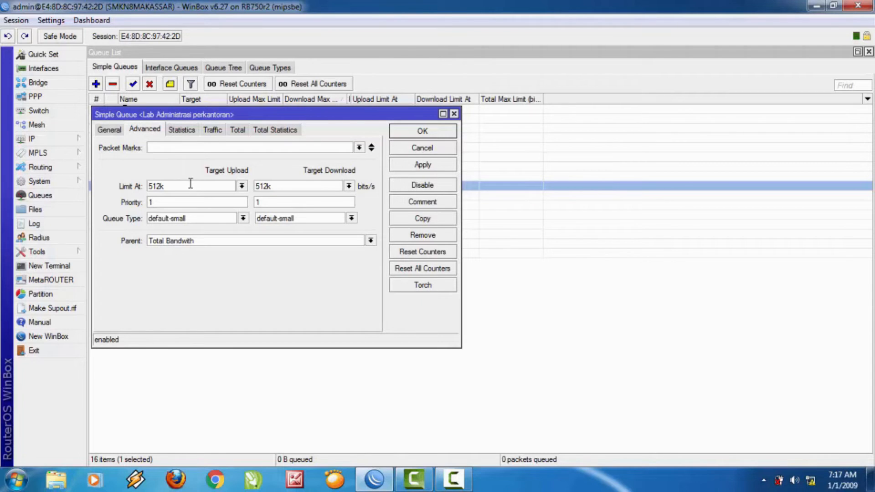
pyautogui.click(428, 131)
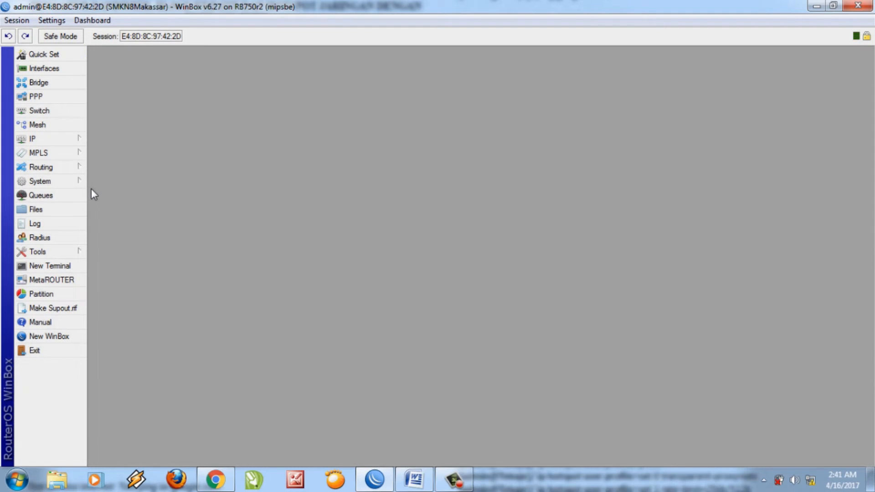
# Go to IP > Hotspot User Profiles and add a new profile, defaulting to uprof1.
pyautogui.click(44, 142)
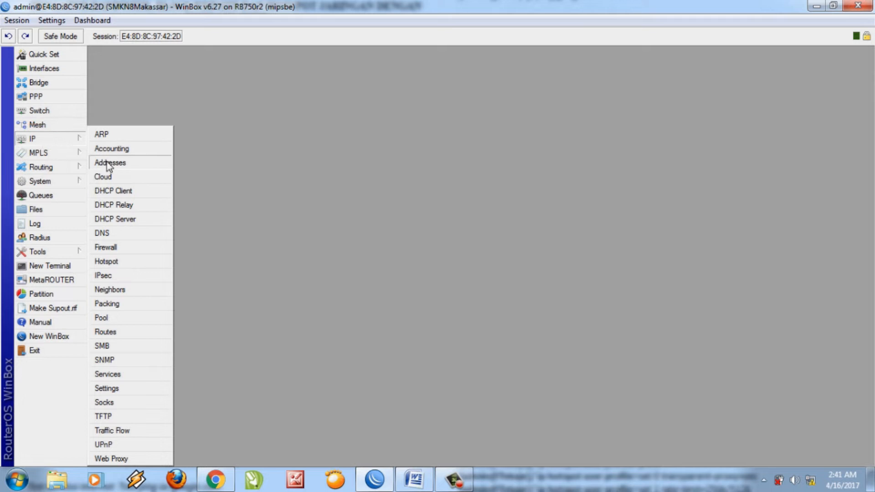
pyautogui.click(106, 261)
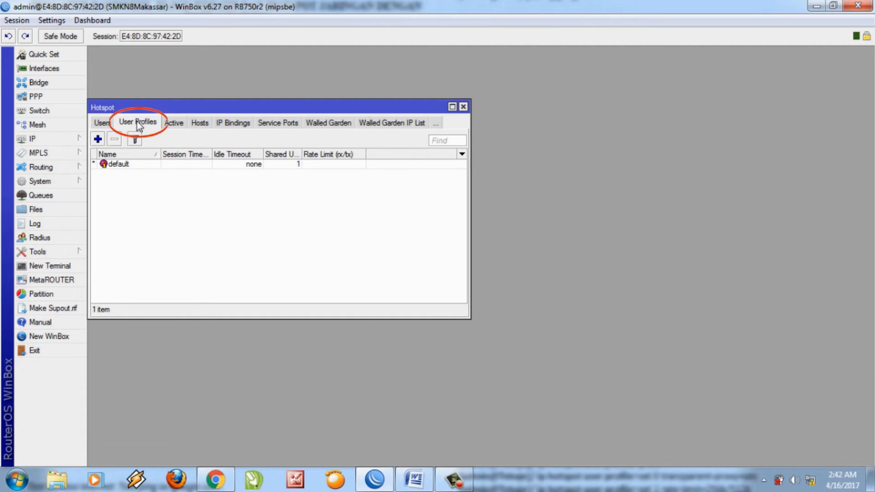
pyautogui.click(98, 139)
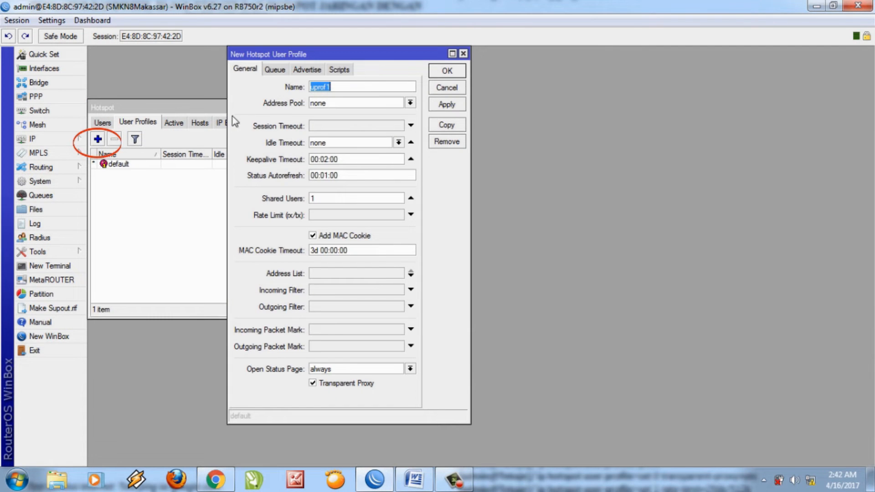
# Rename the new profile to 'Kepala sekolah', give it a 1m/512 rate limit, and save it.
pyautogui.click(341, 87)
pyautogui.moveTo(341, 86); pyautogui.dragTo(294, 92)
pyautogui.write('Kepala seko')
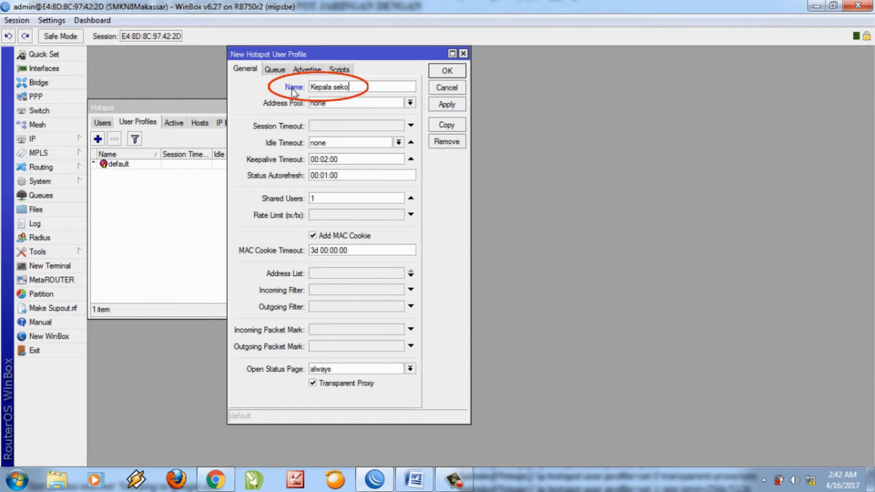
pyautogui.write('lah')
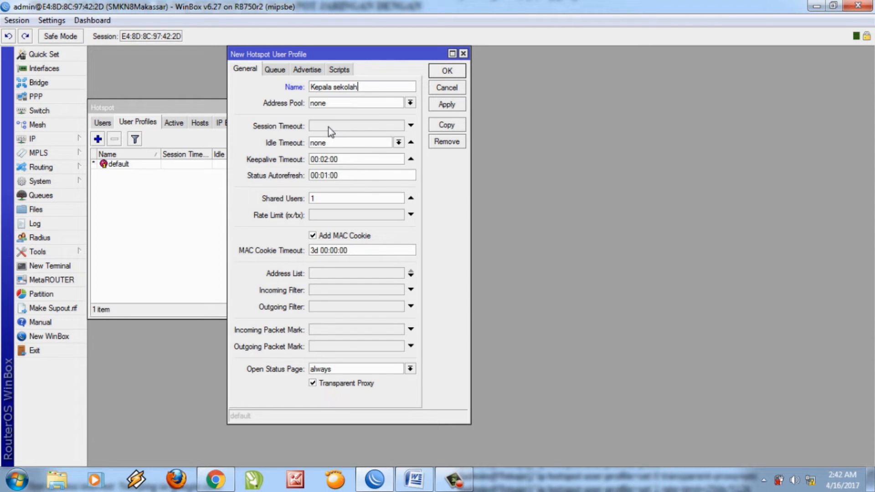
pyautogui.click(327, 217)
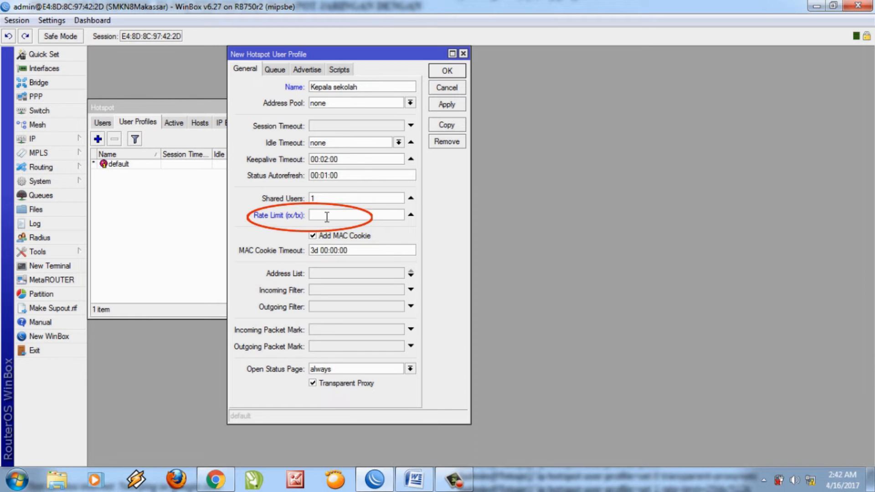
pyautogui.write('1m/512')
pyautogui.click(443, 108)
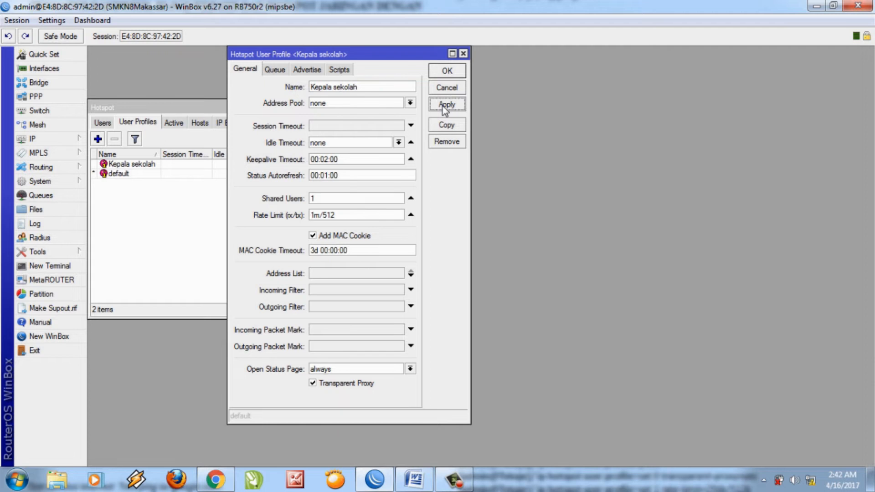
pyautogui.click(445, 71)
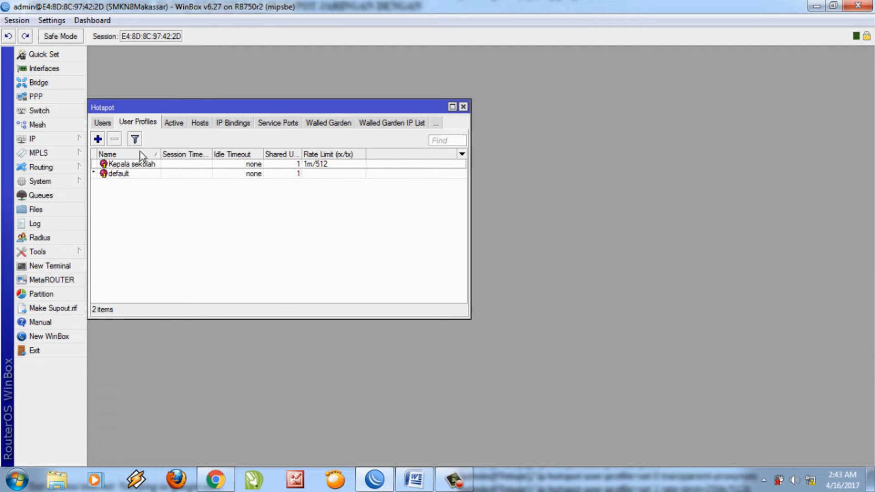
pyautogui.click(98, 140)
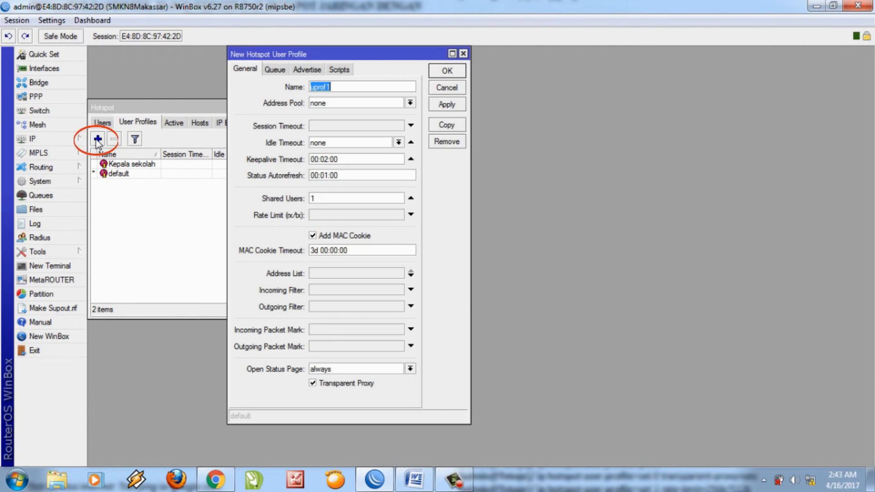
# Name the new profile 'Admin', leave its rate limit empty, and save it.
pyautogui.click(338, 86)
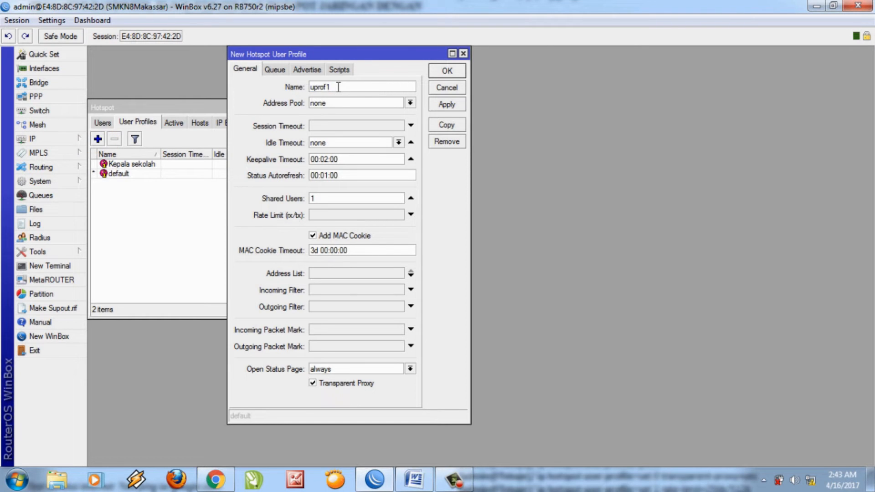
pyautogui.press('BackSpace')
pyautogui.press('BackSpace')
pyautogui.press('BackSpace')
pyautogui.press('BackSpace')
pyautogui.press('BackSpace')
pyautogui.press('BackSpace')
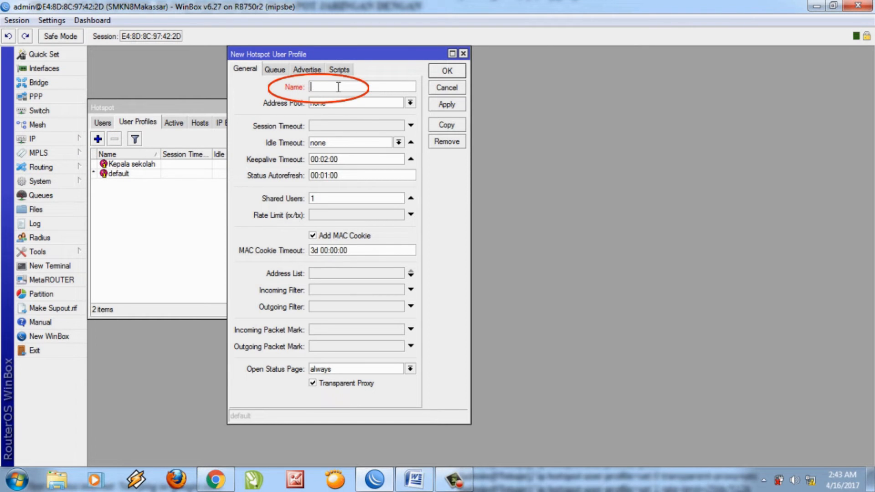
pyautogui.write('Admin')
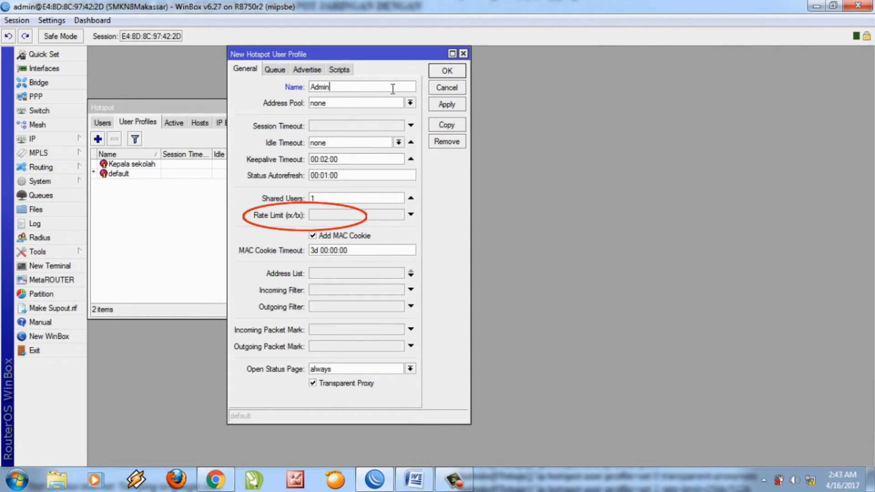
pyautogui.click(329, 213)
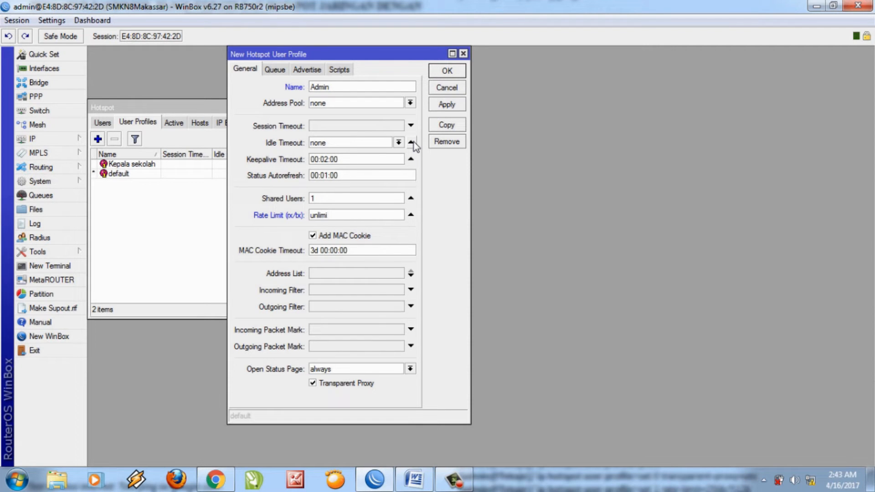
pyautogui.press('BackSpace')
pyautogui.press('BackSpace')
pyautogui.press('BackSpace')
pyautogui.press('BackSpace')
pyautogui.press('BackSpace')
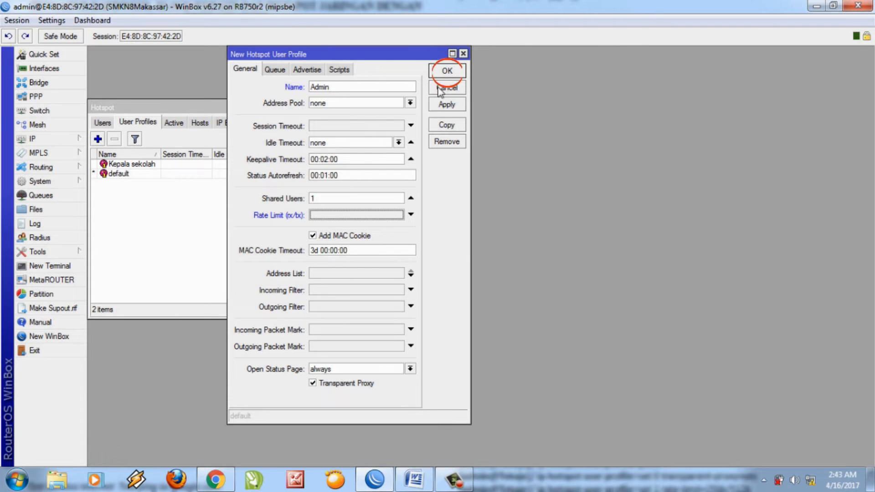
pyautogui.click(446, 72)
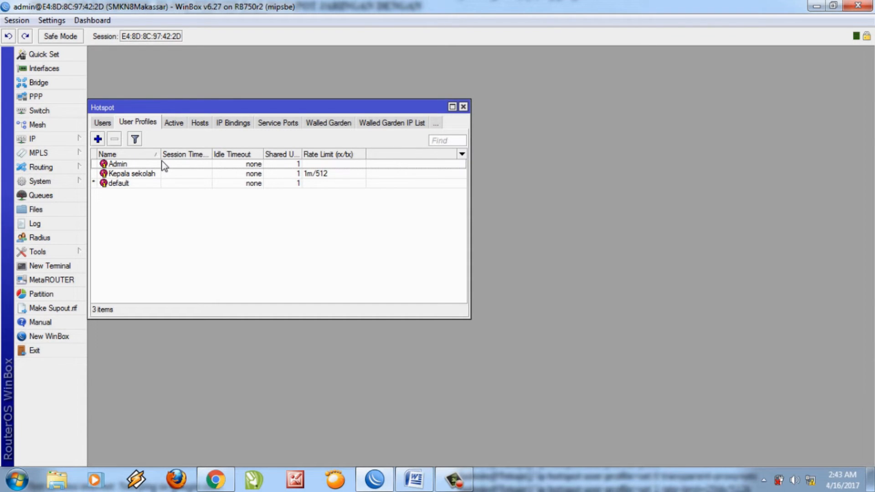
pyautogui.click(98, 140)
# Create the hotspot user profile Guru with a 1m/512k rate limit and save it.
pyautogui.click(346, 87)
pyautogui.press('BackSpace')
pyautogui.press('BackSpace')
pyautogui.press('BackSpace')
pyautogui.press('BackSpace')
pyautogui.press('BackSpace')
pyautogui.press('BackSpace')
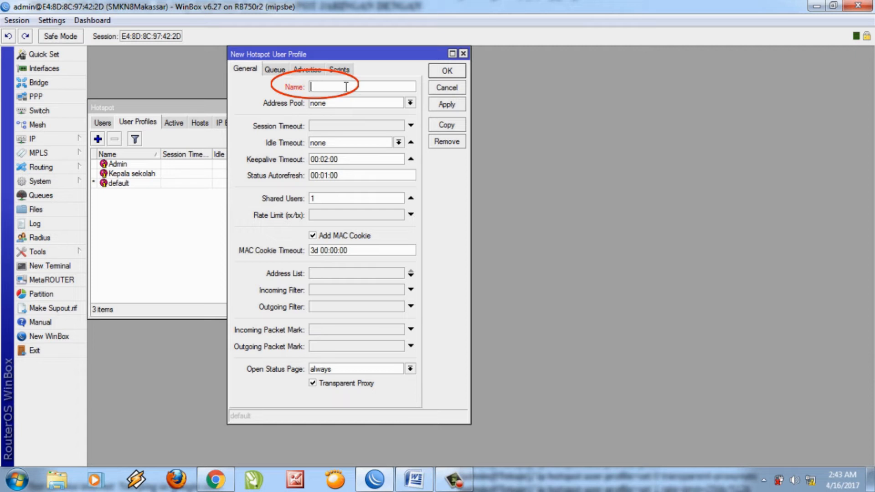
pyautogui.write('Guru')
pyautogui.click(340, 215)
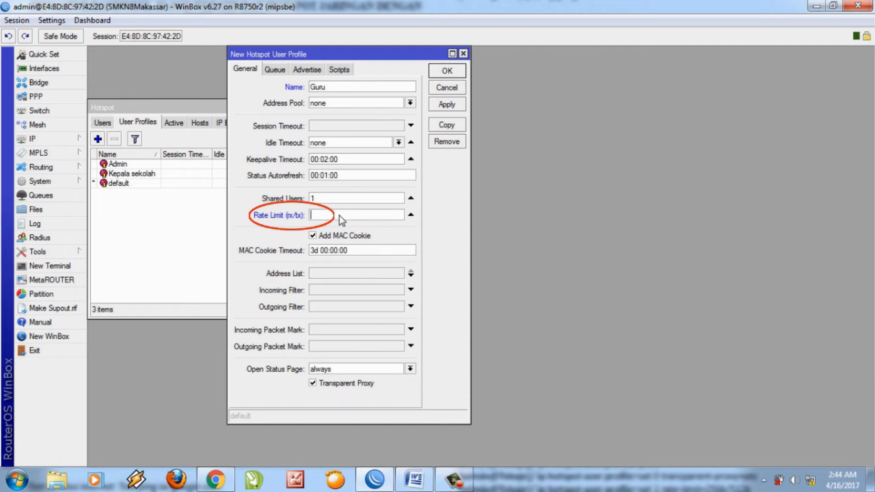
pyautogui.write('1m/512')
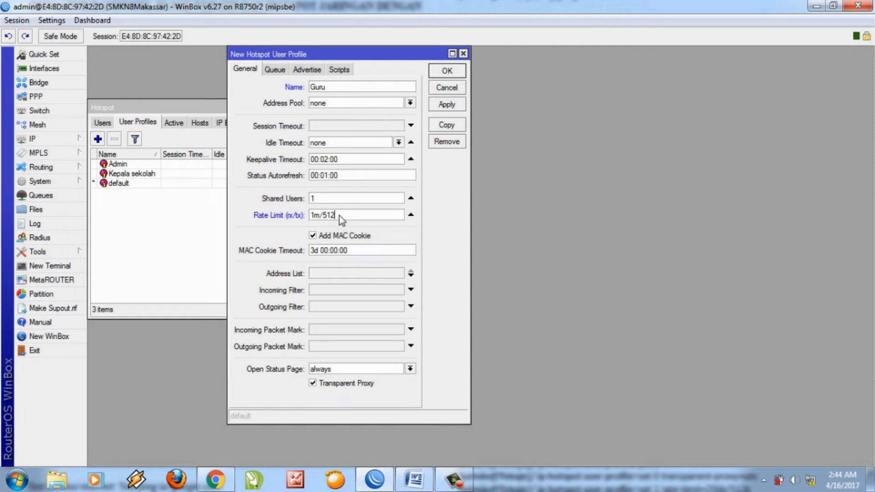
pyautogui.click(452, 71)
pyautogui.write('k')
pyautogui.click(445, 73)
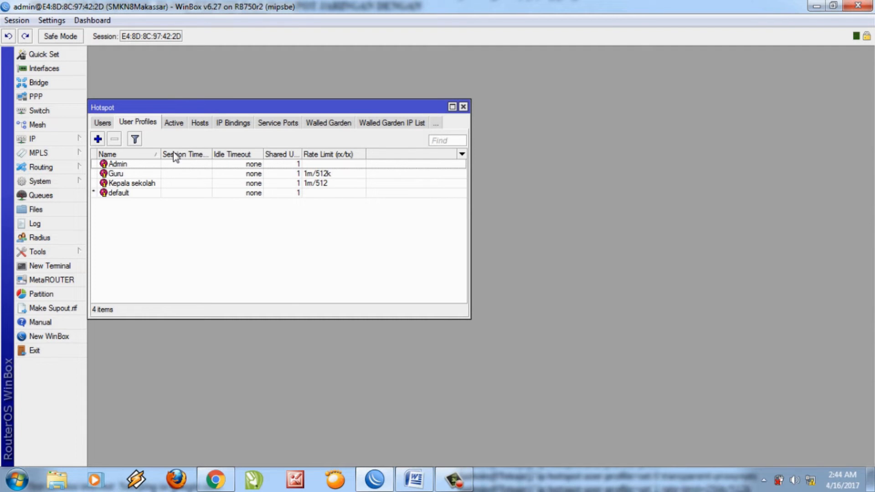
pyautogui.click(98, 139)
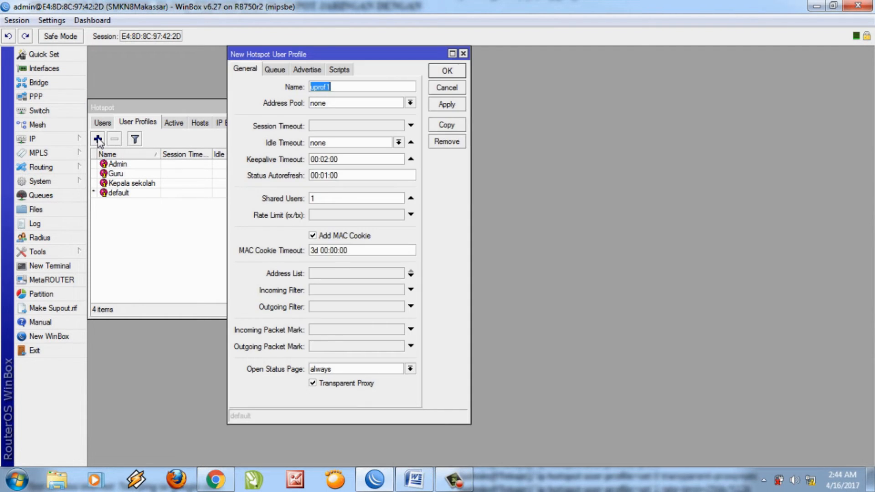
pyautogui.click(336, 87)
# Name the new profile Siswa, give it a 512k/256k rate limit, and save it.
pyautogui.press('BackSpace')
pyautogui.press('BackSpace')
pyautogui.press('BackSpace')
pyautogui.press('BackSpace')
pyautogui.press('BackSpace')
pyautogui.press('BackSpace')
pyautogui.write('Siw')
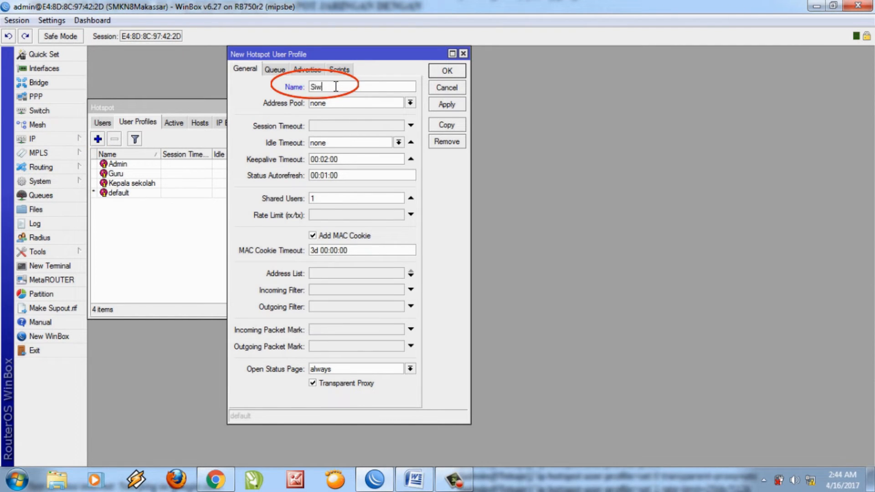
pyautogui.press('BackSpace')
pyautogui.write('swa')
pyautogui.click(333, 215)
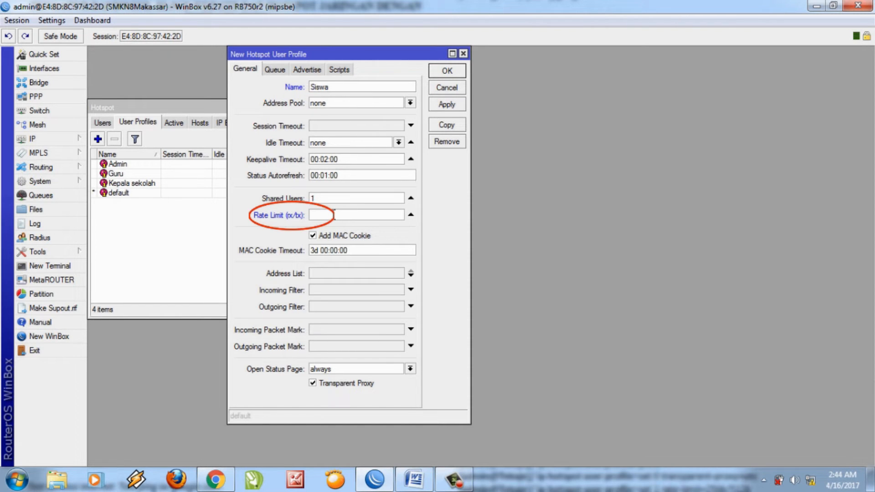
pyautogui.write('512')
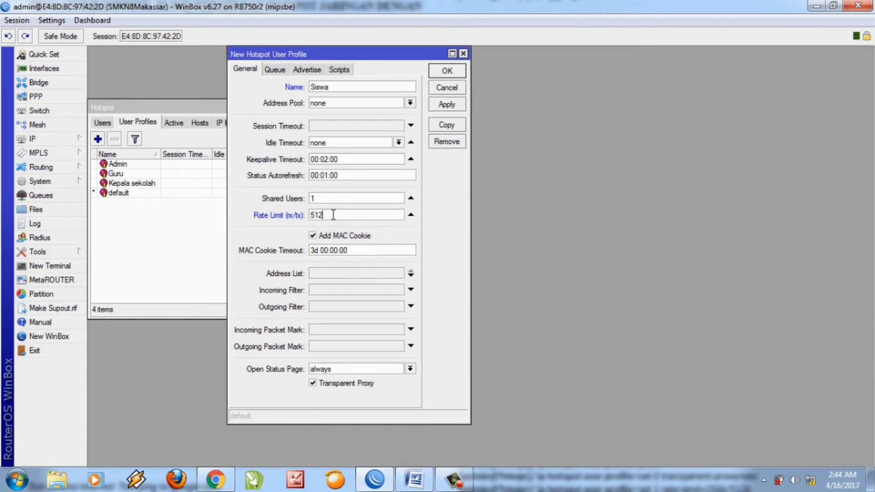
pyautogui.write('k/256k')
pyautogui.click(452, 73)
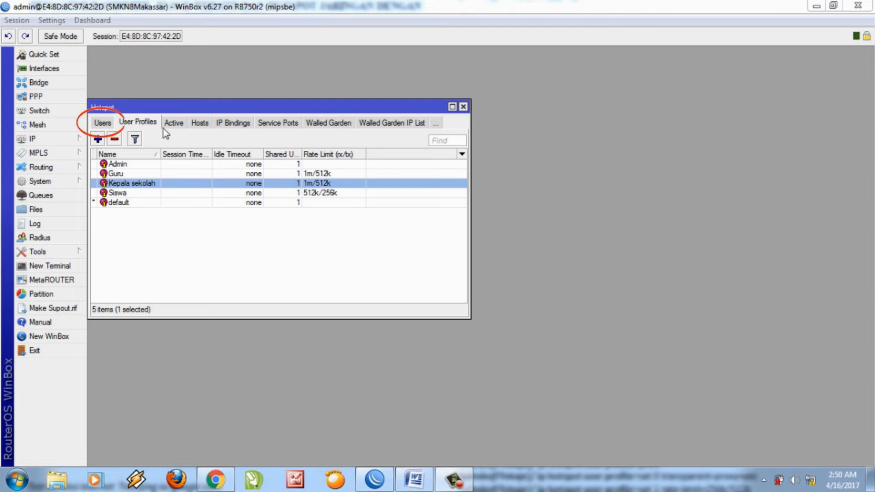
# In the hotspot Users list, start a new user on server hotspot1.
pyautogui.click(102, 124)
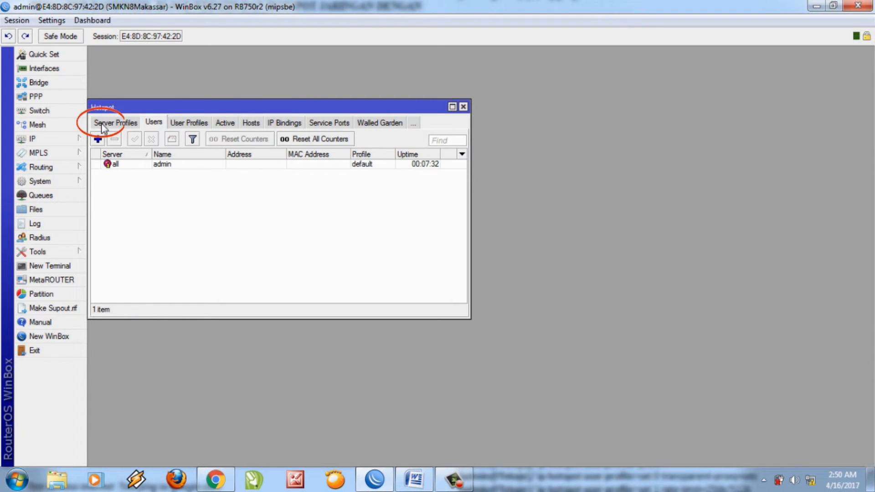
pyautogui.click(97, 139)
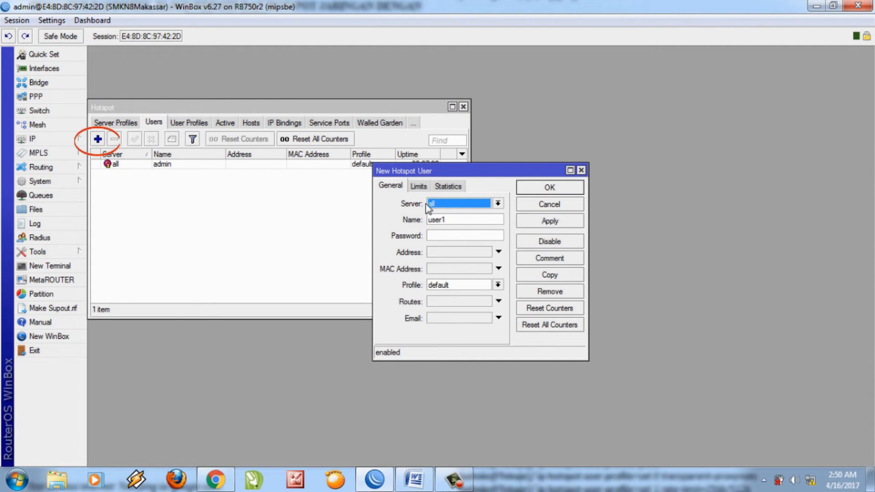
pyautogui.click(448, 204)
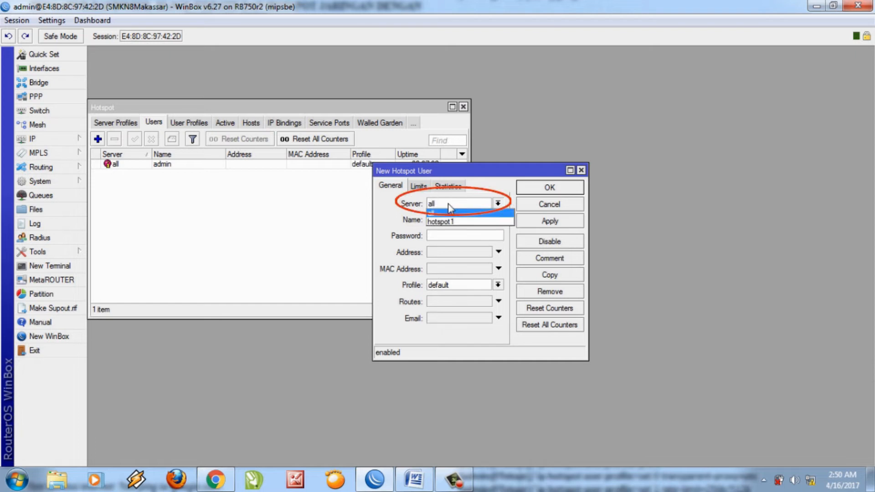
pyautogui.click(448, 204)
pyautogui.click(448, 203)
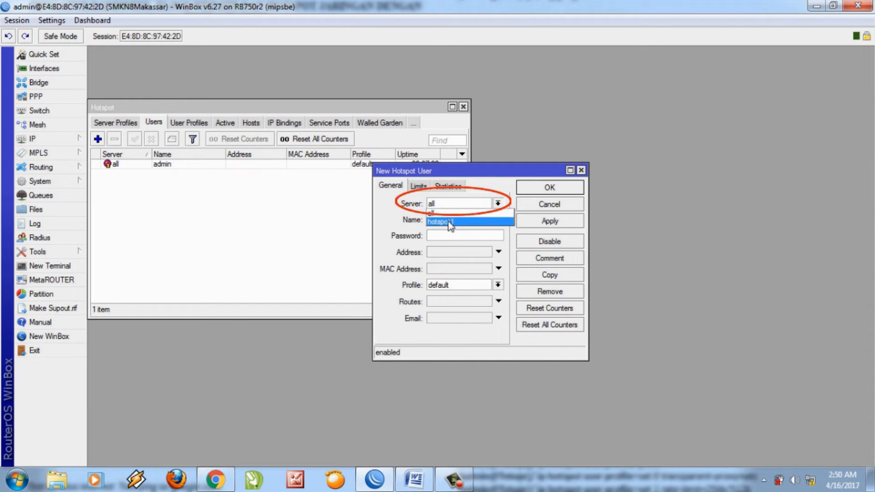
pyautogui.click(448, 221)
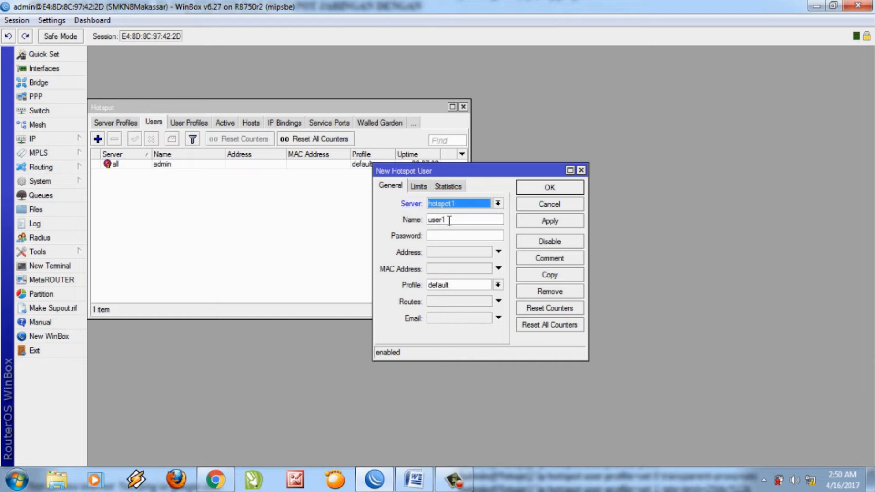
# Enter the user name, choose the Kepala sekolah profile, set a password, and save the user.
pyautogui.click(449, 221)
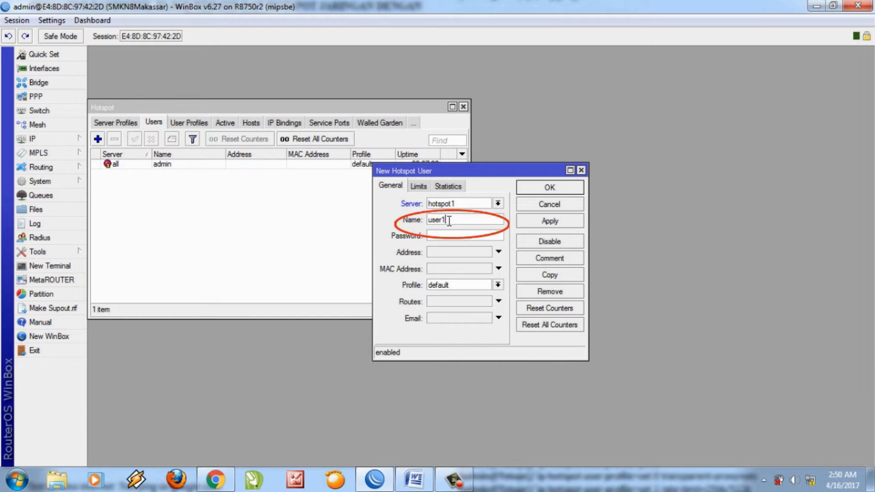
pyautogui.press('BackSpace')
pyautogui.press('BackSpace')
pyautogui.press('BackSpace')
pyautogui.press('BackSpace')
pyautogui.press('BackSpace')
pyautogui.write('mustafa')
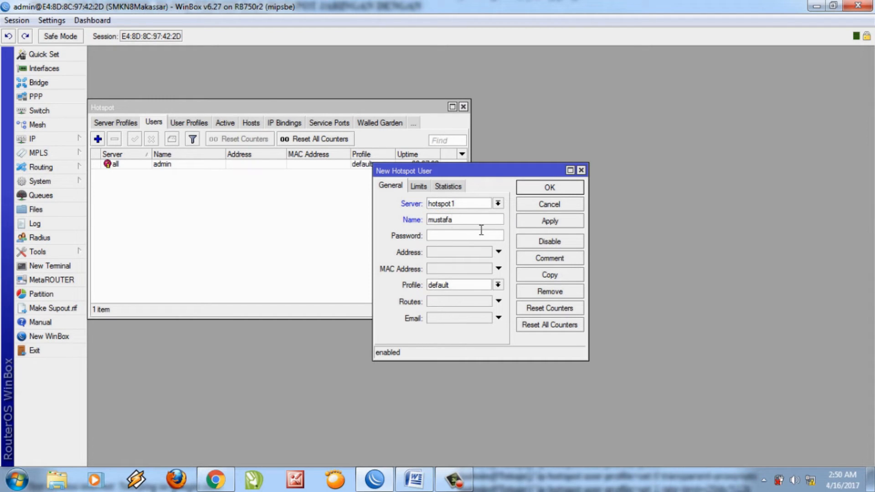
pyautogui.click(498, 286)
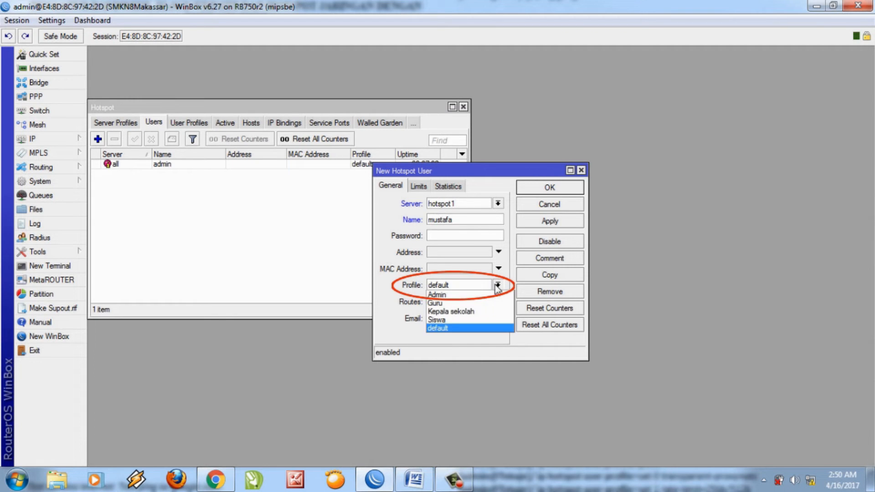
pyautogui.click(468, 311)
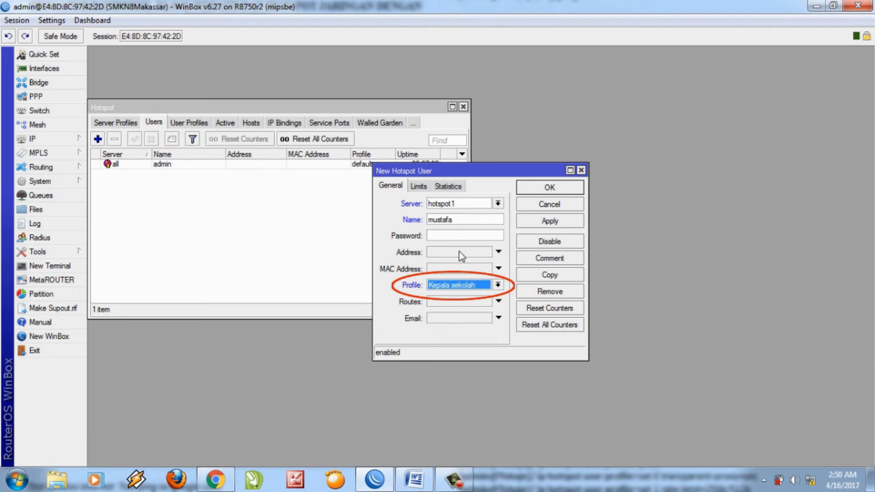
pyautogui.click(447, 234)
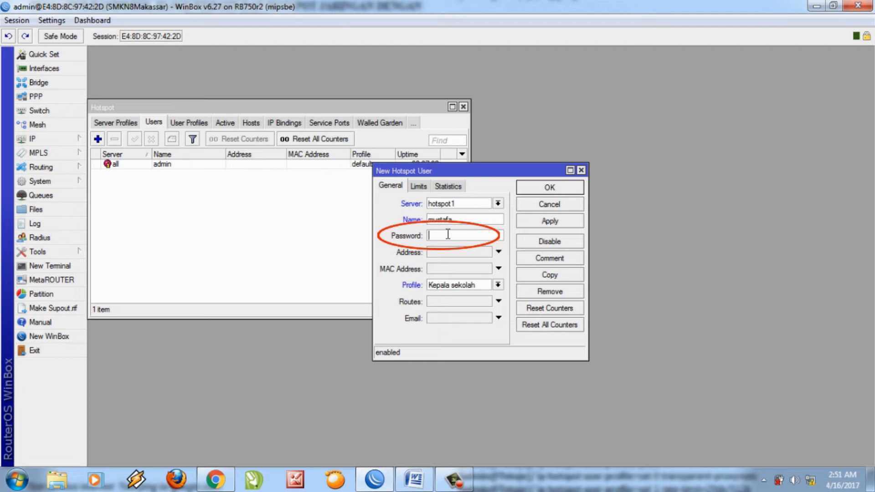
pyautogui.write('1')
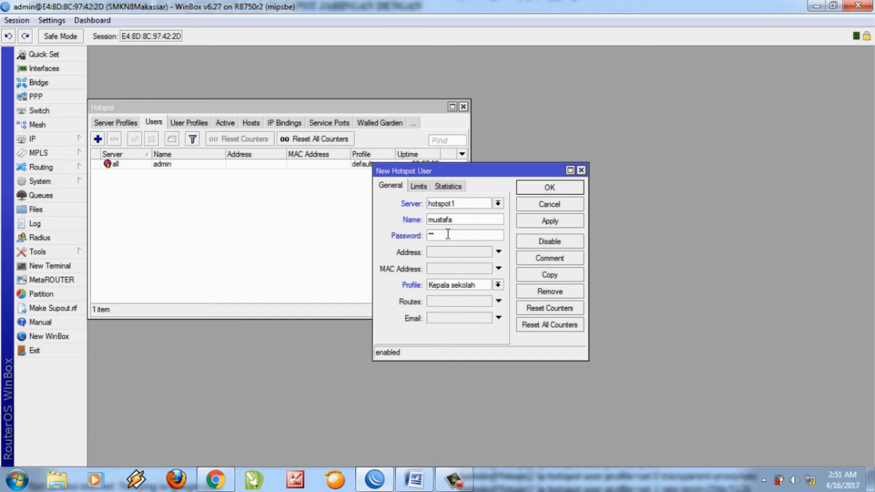
pyautogui.write('2345678')
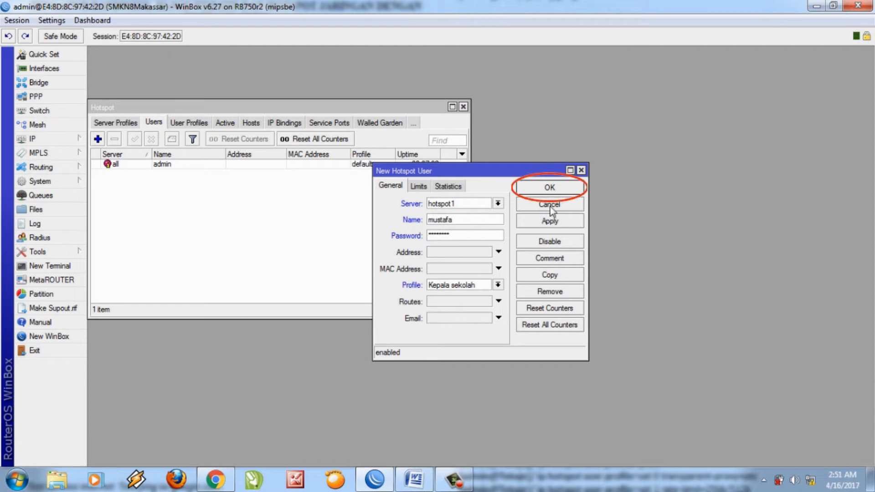
pyautogui.click(544, 192)
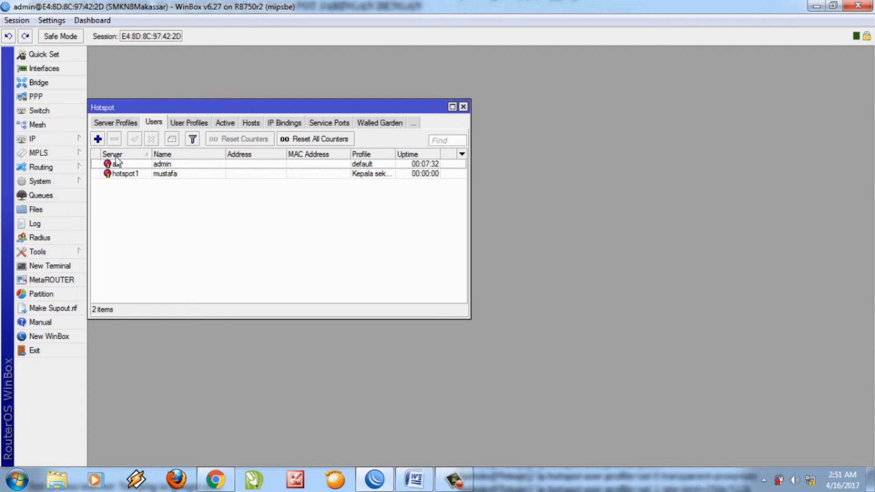
# Start another hotspot user on server hotspot1 and enter its user name.
pyautogui.click(98, 140)
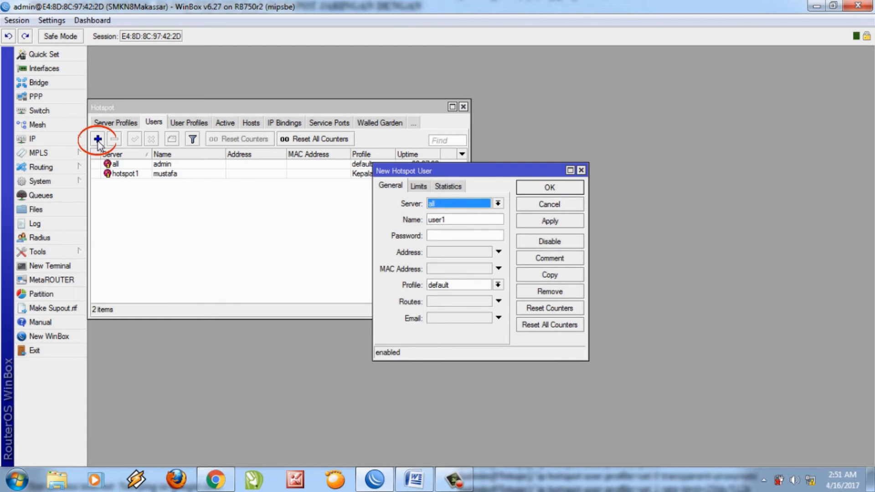
pyautogui.click(496, 206)
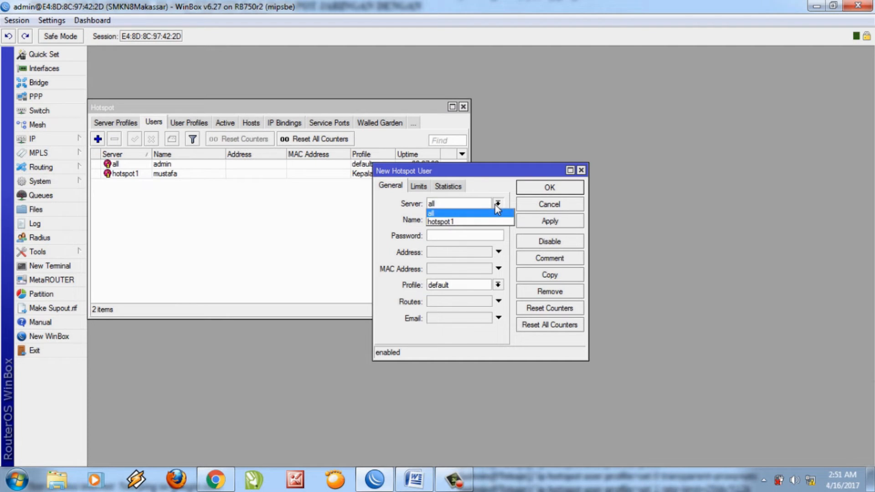
pyautogui.click(461, 221)
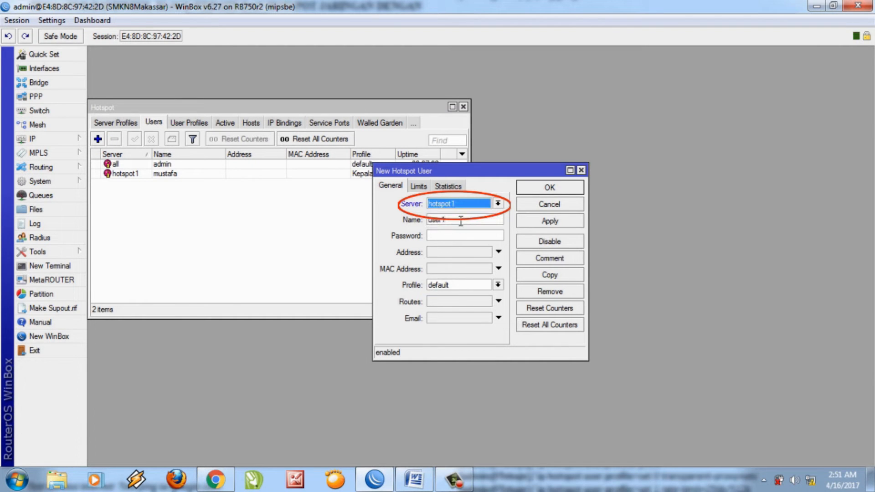
pyautogui.click(461, 221)
pyautogui.press('BackSpace')
pyautogui.press('BackSpace')
pyautogui.press('BackSpace')
pyautogui.press('BackSpace')
pyautogui.press('BackSpace')
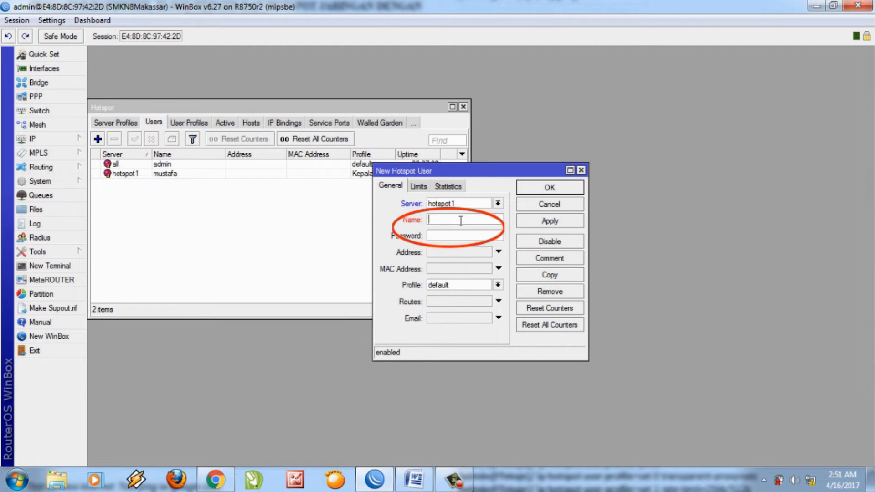
pyautogui.write('ahmad')
# Give the user a password and the Admin profile, then save it.
pyautogui.click(469, 236)
pyautogui.write('1*3')
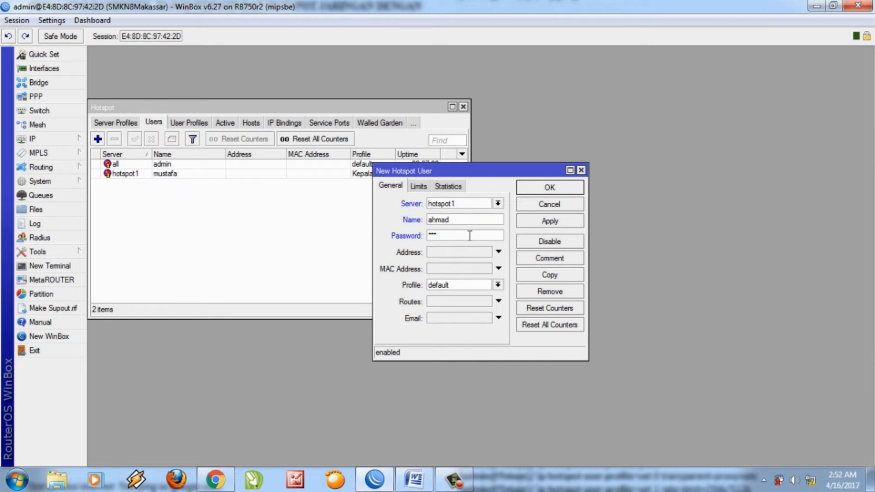
pyautogui.write('*****')
pyautogui.click(498, 285)
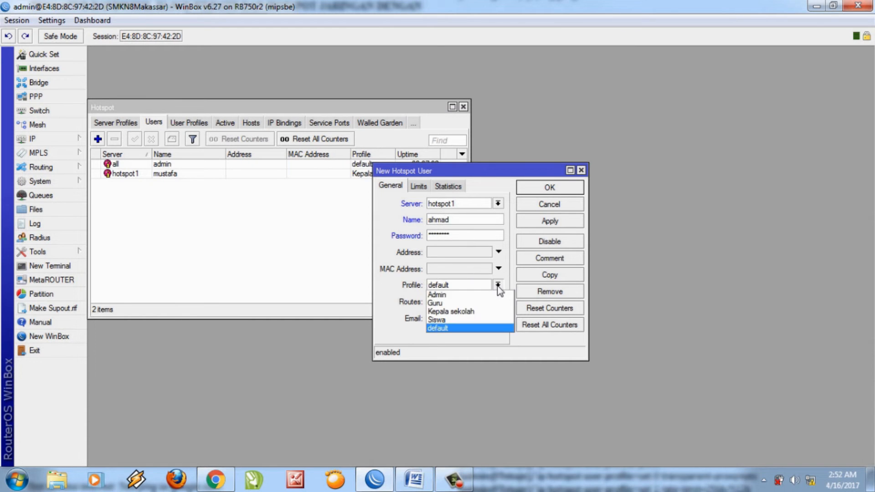
pyautogui.click(465, 299)
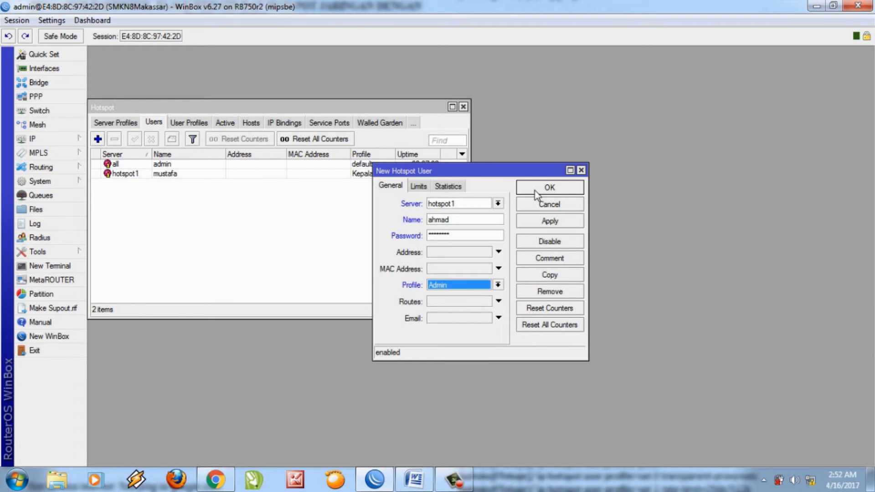
pyautogui.click(549, 188)
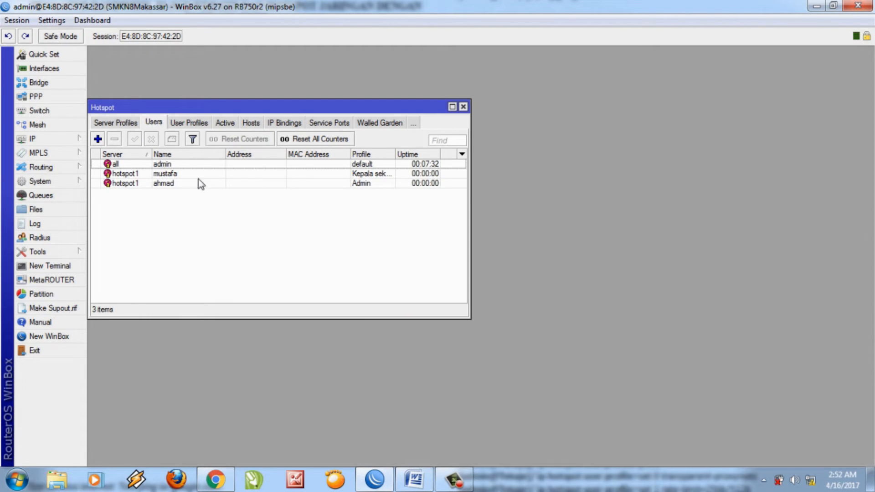
pyautogui.click(98, 139)
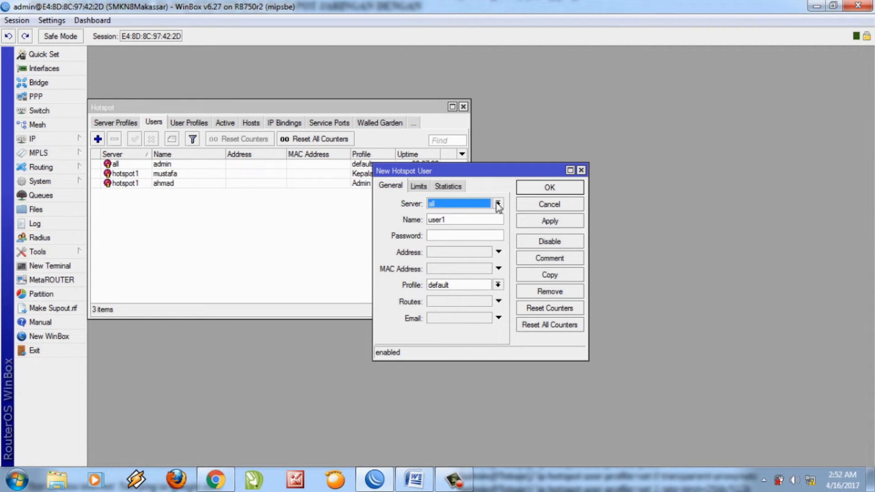
# Fill in a hotspot1 user with a user name, password and the Guru profile, and save it.
pyautogui.click(497, 204)
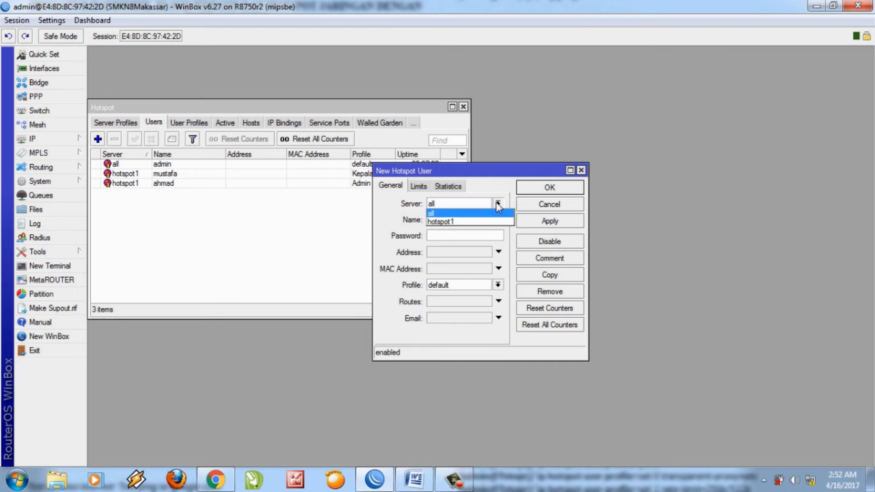
pyautogui.click(462, 223)
pyautogui.click(461, 219)
pyautogui.press('BackSpace')
pyautogui.press('BackSpace')
pyautogui.press('BackSpace')
pyautogui.press('BackSpace')
pyautogui.press('BackSpace')
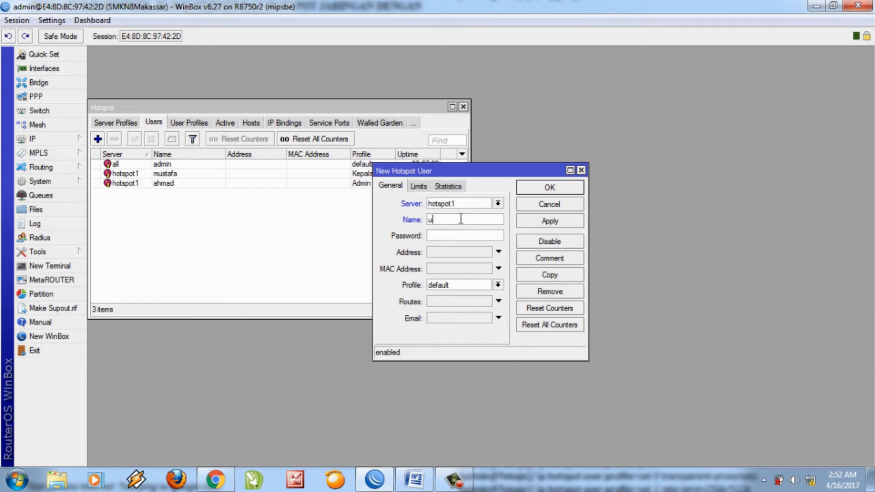
pyautogui.write('asriani')
pyautogui.click(458, 233)
pyautogui.write('123456')
pyautogui.click(472, 286)
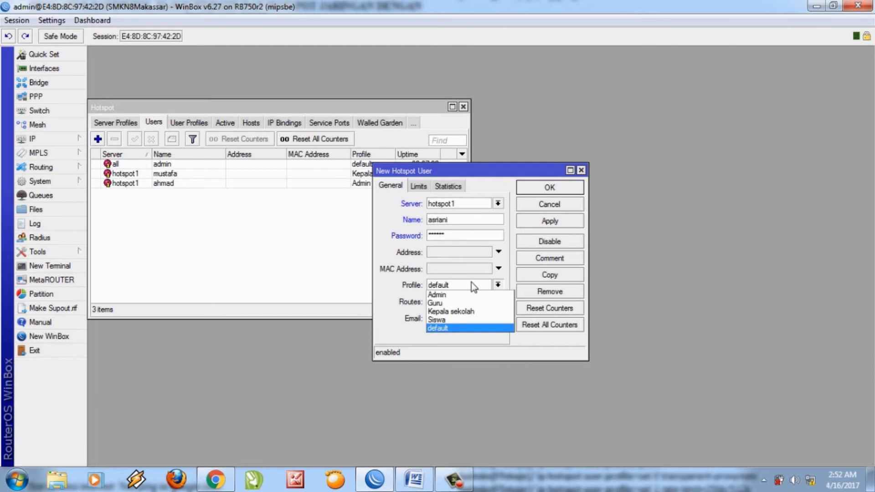
pyautogui.click(456, 303)
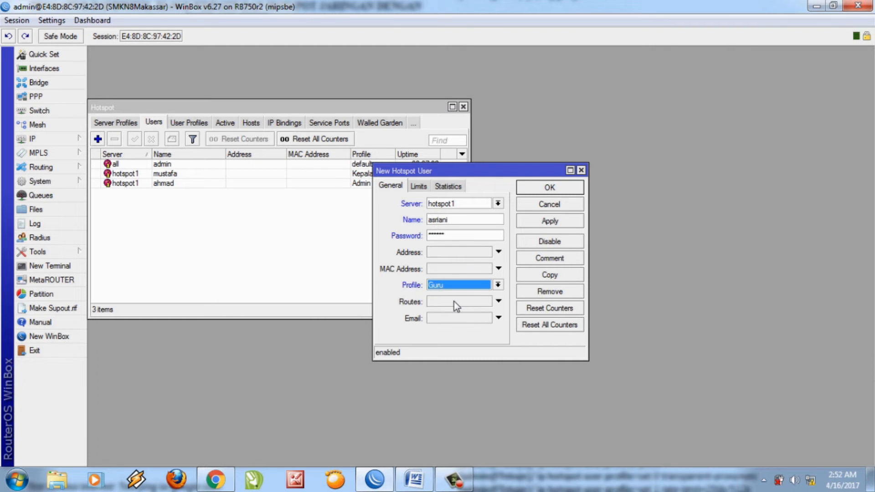
pyautogui.click(547, 188)
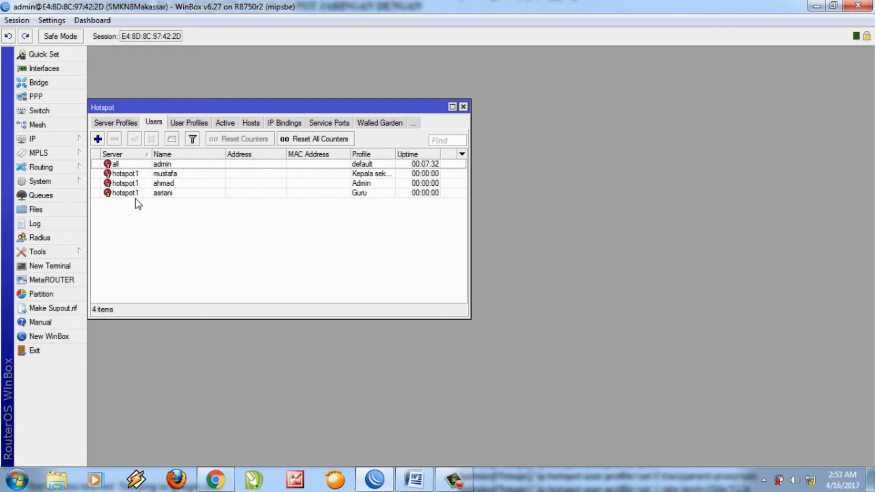
# Start another hotspot user on server hotspot1 and enter its user name.
pyautogui.click(98, 139)
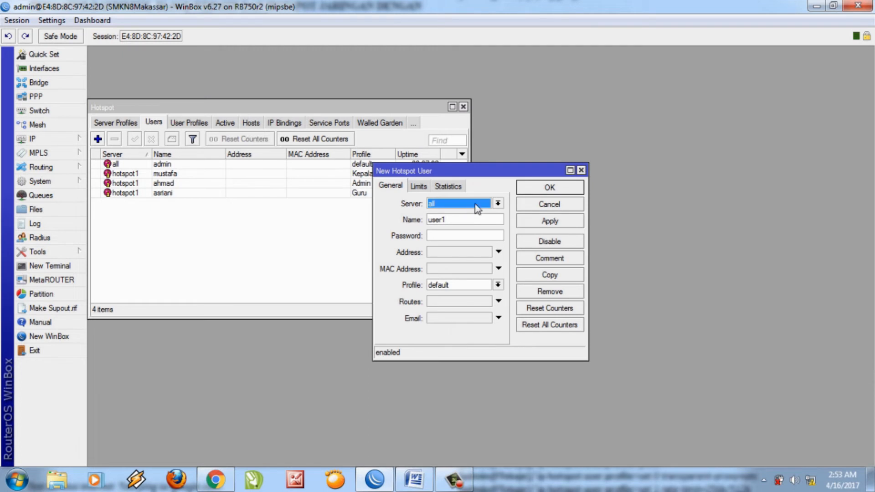
pyautogui.click(498, 204)
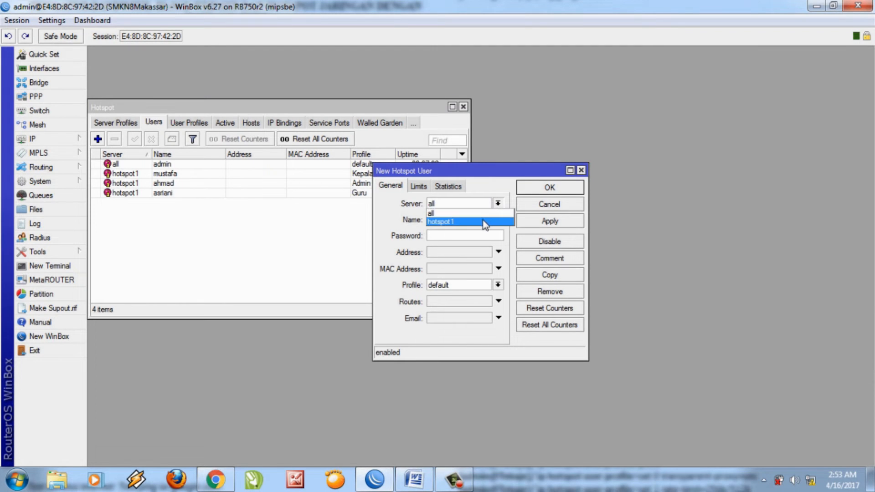
pyautogui.click(484, 220)
pyautogui.click(467, 222)
pyautogui.press('BackSpace')
pyautogui.press('BackSpace')
pyautogui.press('BackSpace')
pyautogui.press('BackSpace')
pyautogui.press('BackSpace')
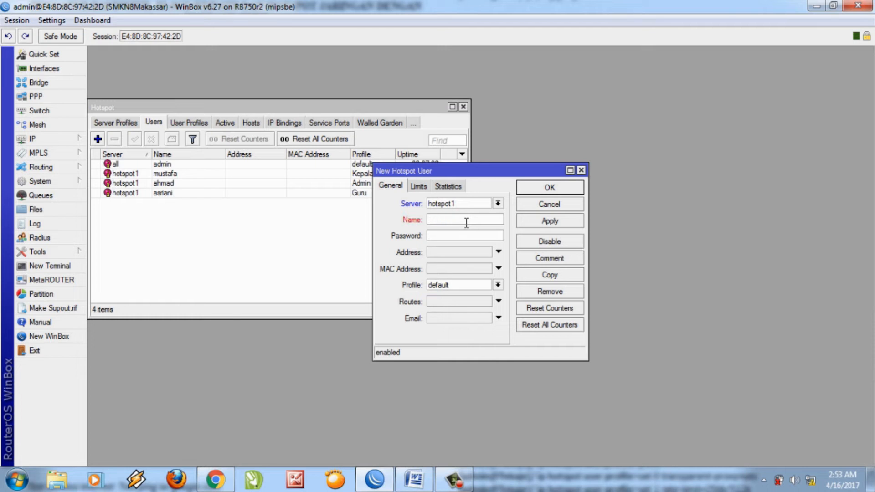
pyautogui.write('tutriyanti')
# Set the user's password and the Guru profile, then save it.
pyautogui.click(465, 235)
pyautogui.write('12345678')
pyautogui.click(474, 288)
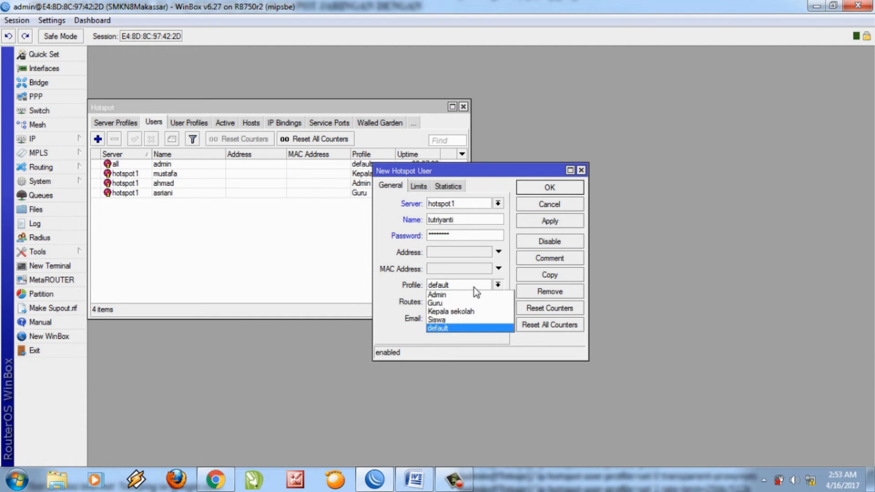
pyautogui.click(466, 303)
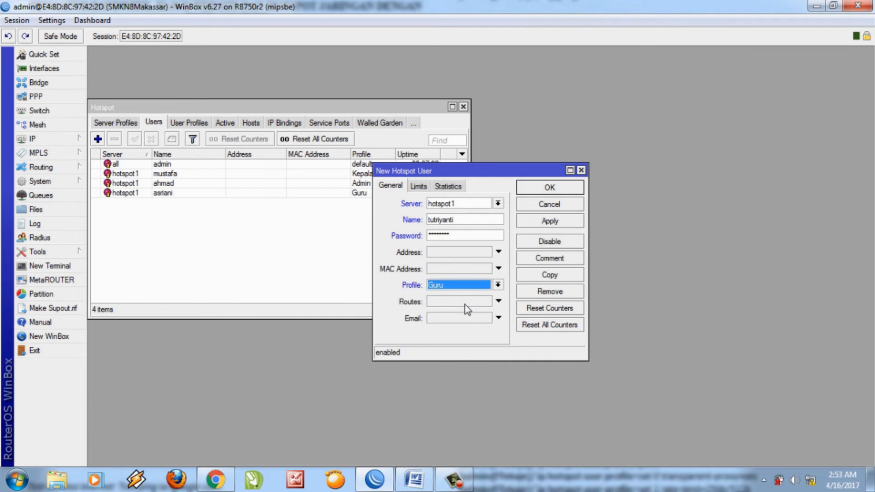
pyautogui.click(550, 188)
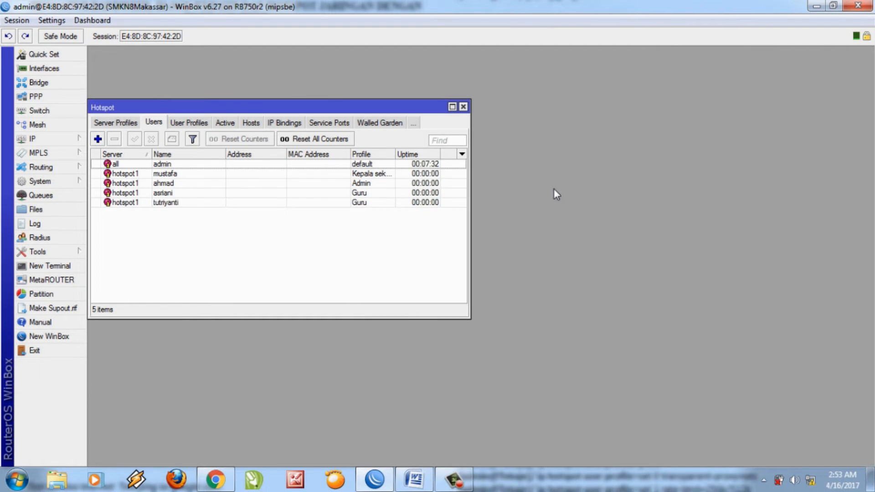
pyautogui.click(98, 141)
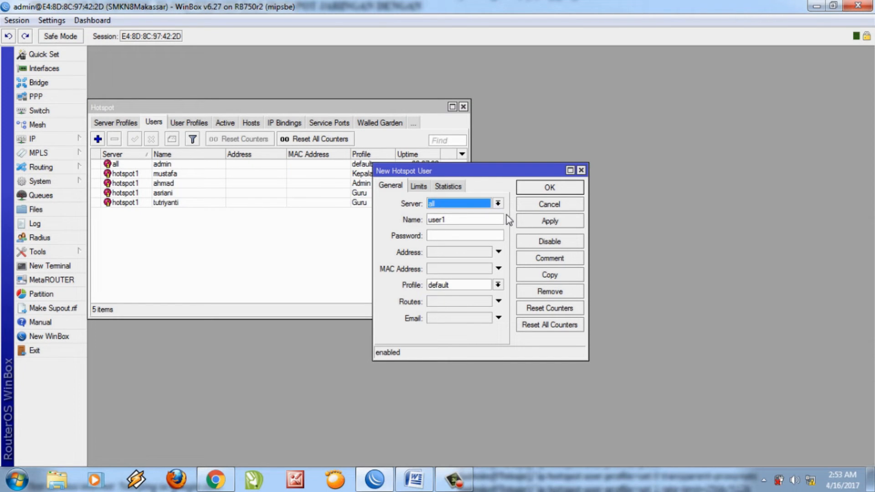
# Assign the new user to hotspot1 and type its user name, correcting typos.
pyautogui.click(501, 205)
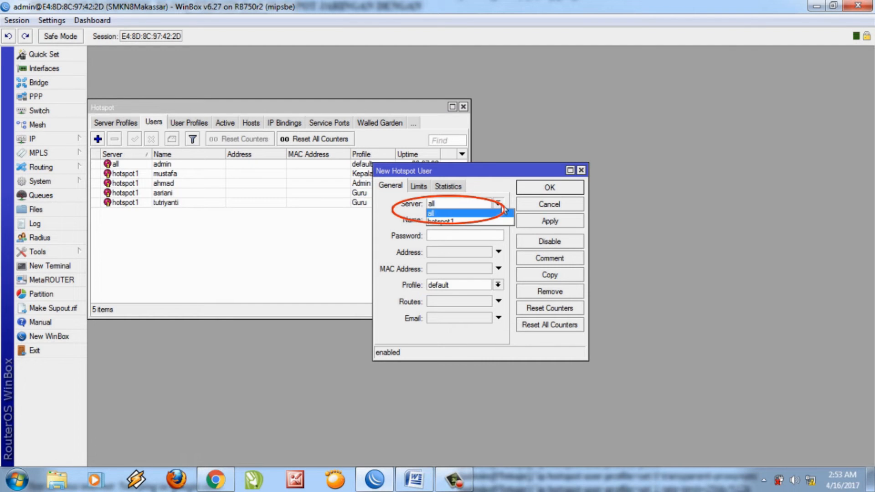
pyautogui.click(469, 222)
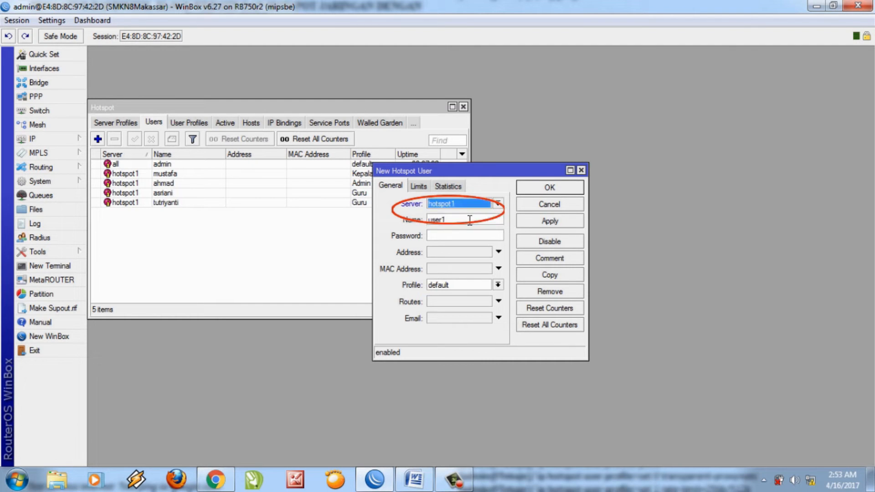
pyautogui.click(466, 222)
pyautogui.press('BackSpace')
pyautogui.press('BackSpace')
pyautogui.press('BackSpace')
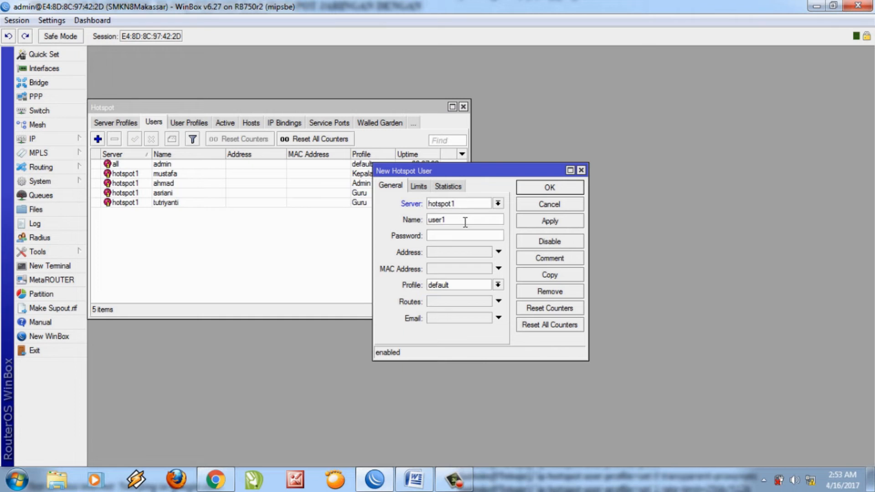
pyautogui.press('BackSpace')
pyautogui.press('BackSpace')
pyautogui.write('aiunul')
pyautogui.press('BackSpace')
pyautogui.press('BackSpace')
pyautogui.press('BackSpace')
pyautogui.press('BackSpace')
pyautogui.write('nul rah')
pyautogui.press('BackSpace')
pyautogui.press('BackSpace')
pyautogui.press('BackSpace')
pyautogui.press('BackSpace')
# Set a password, choose the Siswa profile, and save the user.
pyautogui.click(460, 238)
pyautogui.write('123456789')
pyautogui.click(499, 286)
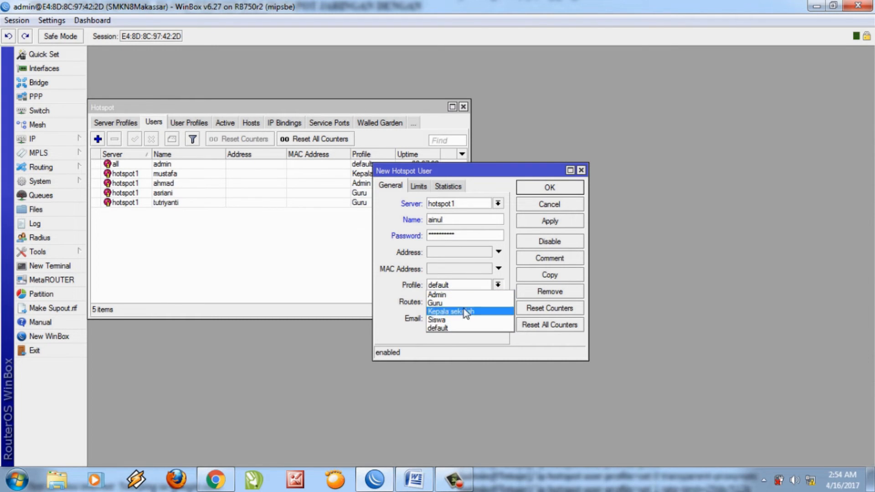
pyautogui.click(453, 317)
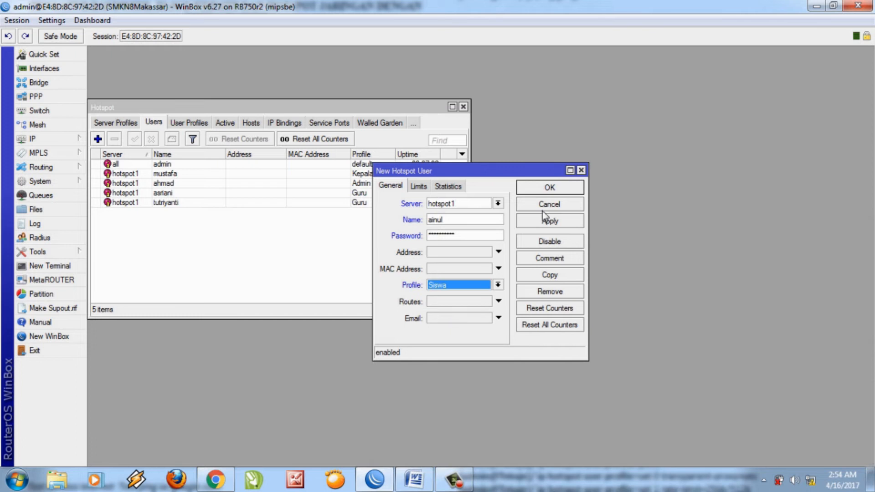
pyautogui.click(539, 188)
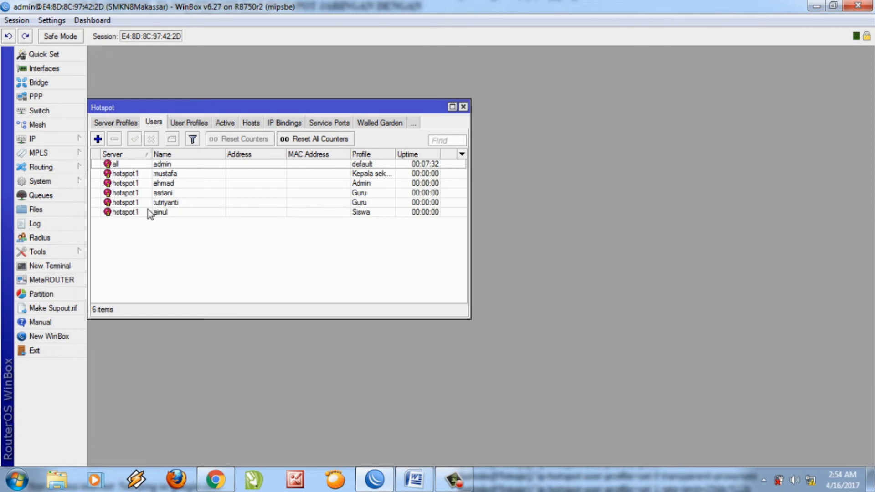
# Add another hotspot1 user with a user name, password and the Siswa profile.
pyautogui.click(98, 139)
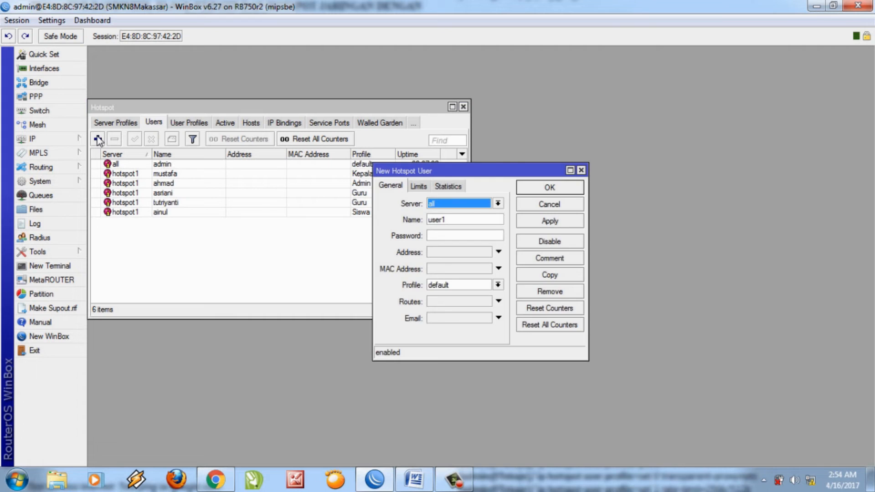
pyautogui.click(498, 203)
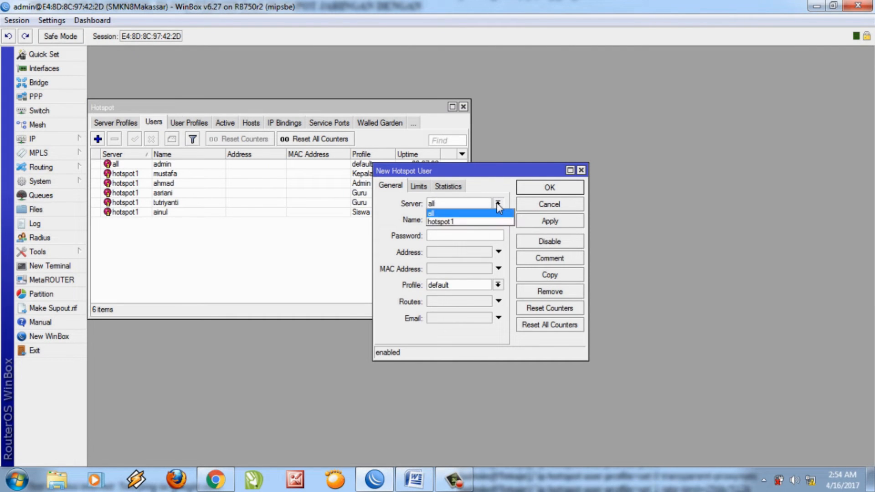
pyautogui.click(469, 223)
pyautogui.click(462, 220)
pyautogui.press('BackSpace')
pyautogui.press('BackSpace')
pyautogui.press('BackSpace')
pyautogui.press('BackSpace')
pyautogui.press('BackSpace')
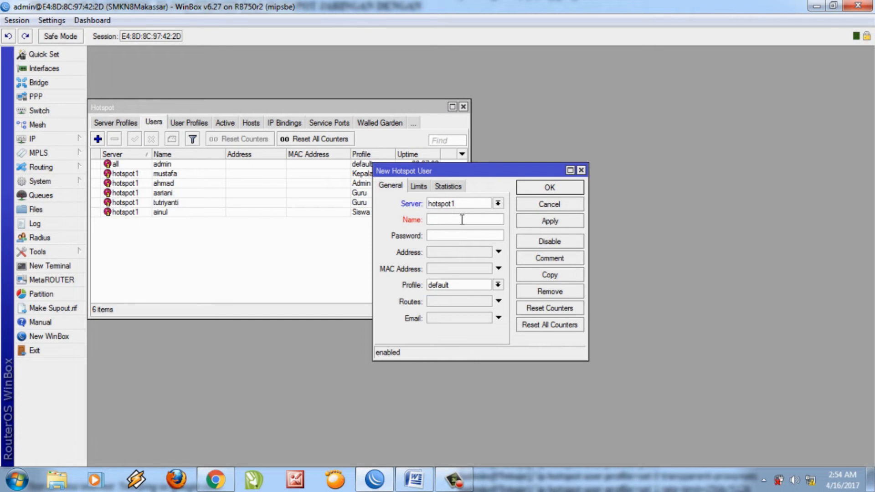
pyautogui.click(455, 236)
pyautogui.write('*******')
pyautogui.click(458, 286)
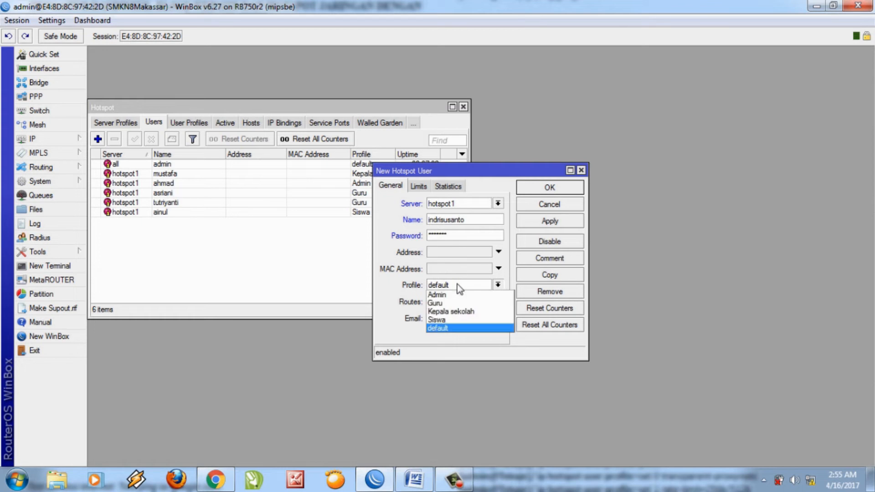
pyautogui.click(448, 321)
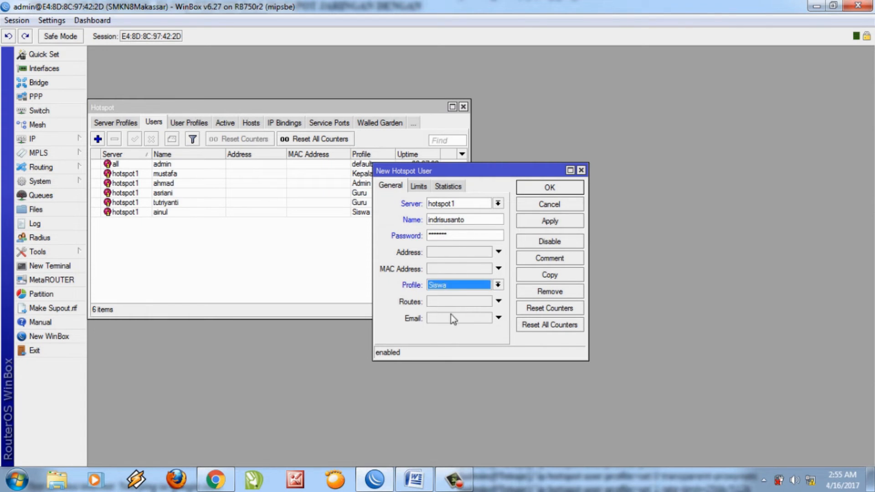
pyautogui.click(531, 185)
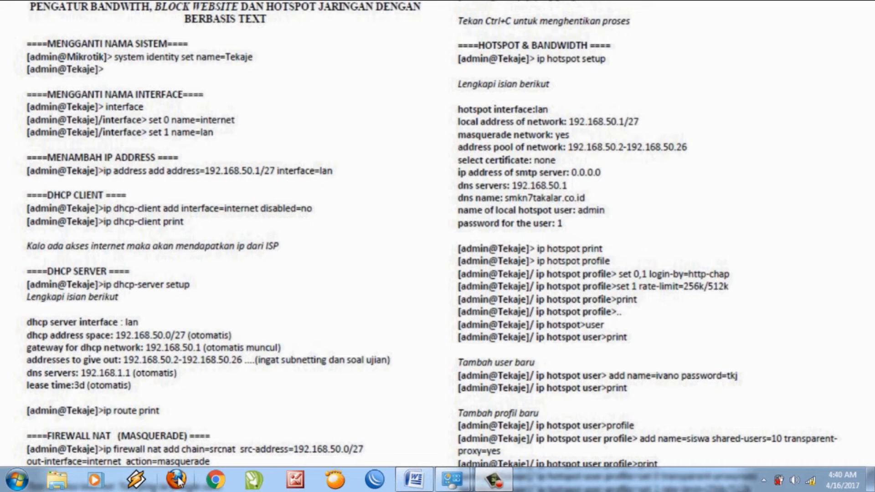
# Open a new Google Chrome window from the taskbar.
pyautogui.click(215, 480)
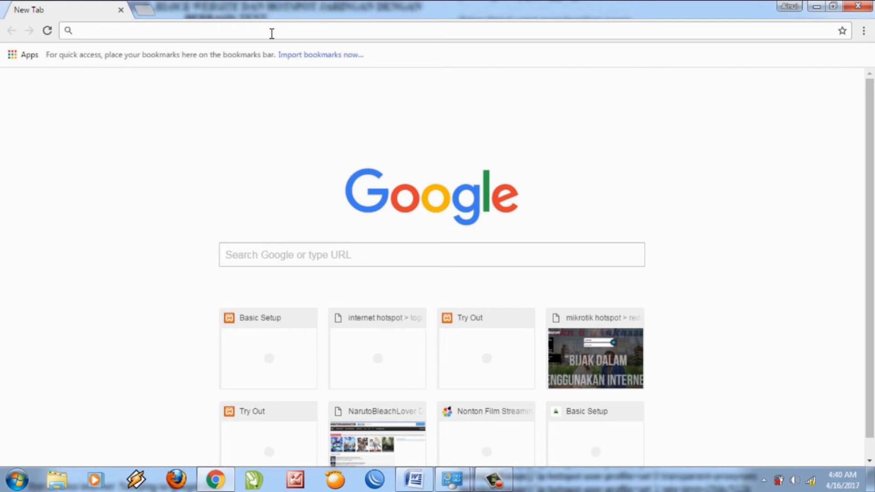
# Load 192.168.1.1 and sign in with the router's username and password.
pyautogui.write('192')
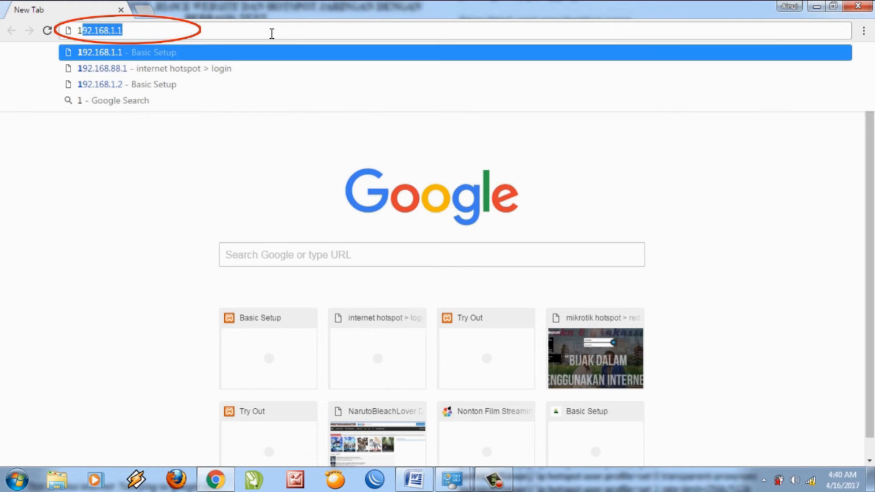
pyautogui.write('.')
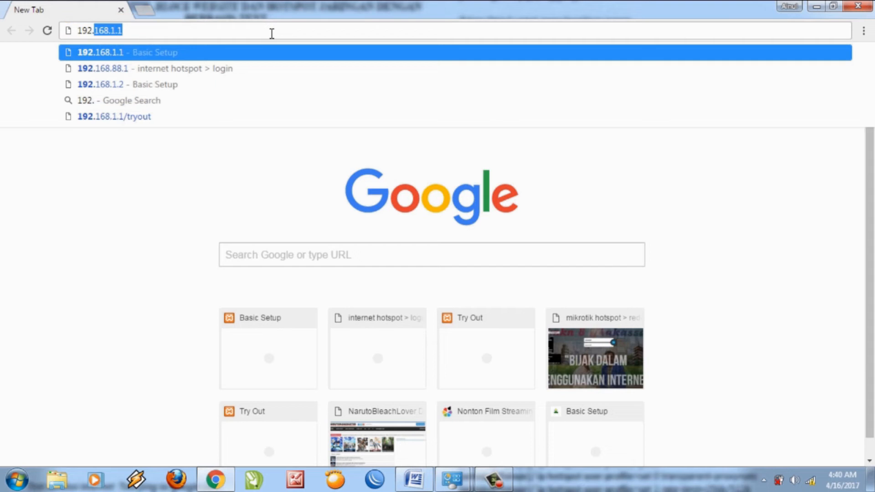
pyautogui.write('168.')
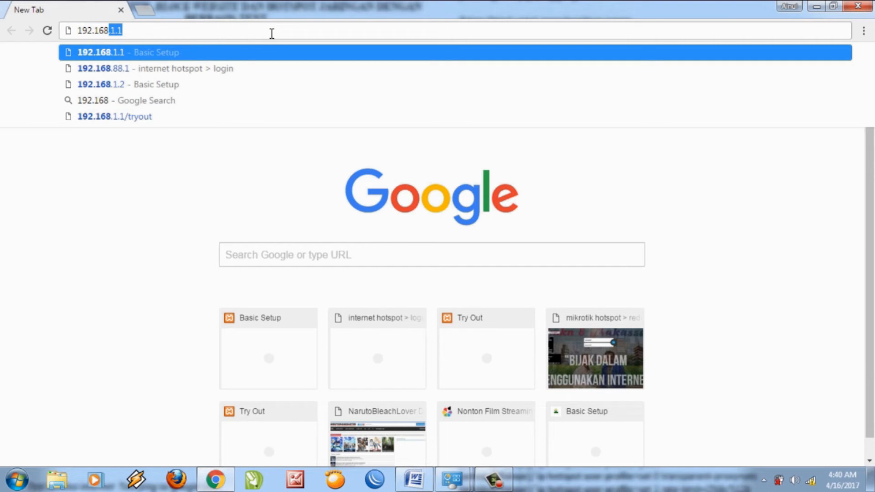
pyautogui.write('1.1')
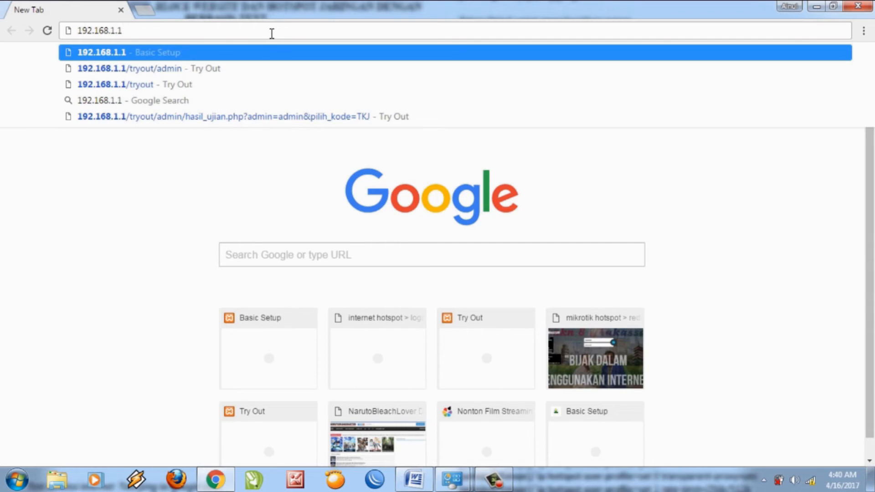
pyautogui.press('Return')
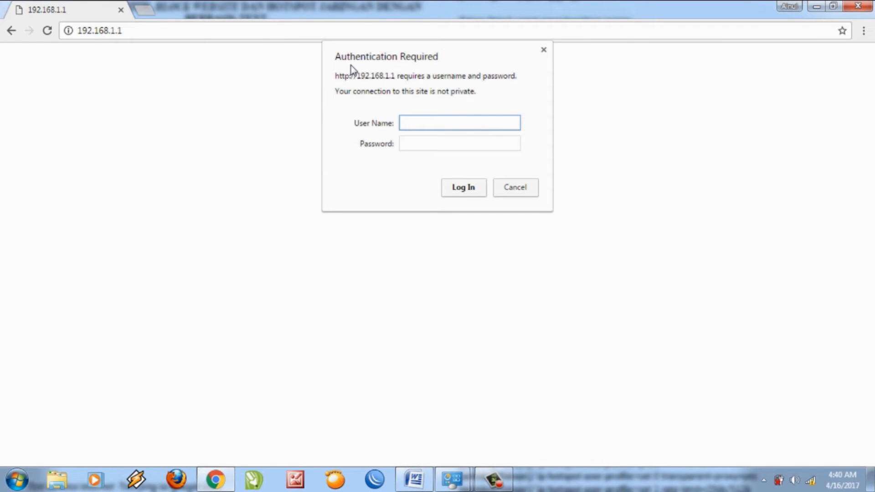
pyautogui.write('admin')
pyautogui.click(422, 139)
pyautogui.write('*****')
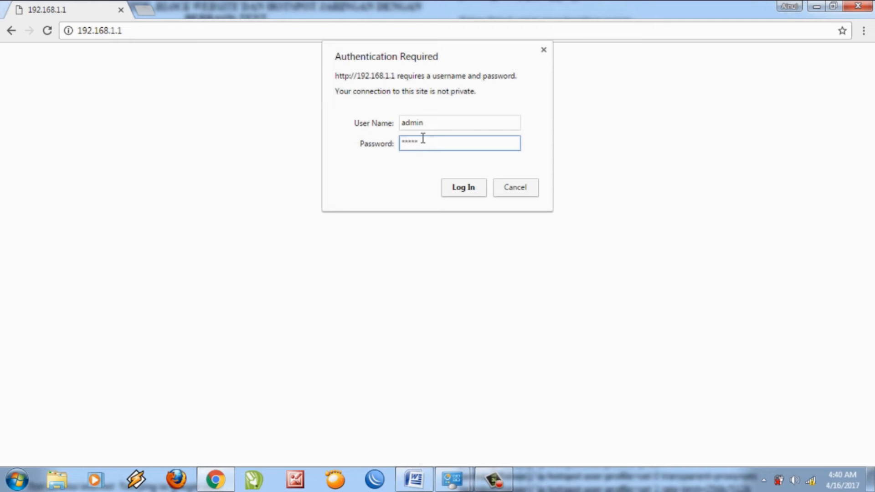
pyautogui.click(461, 186)
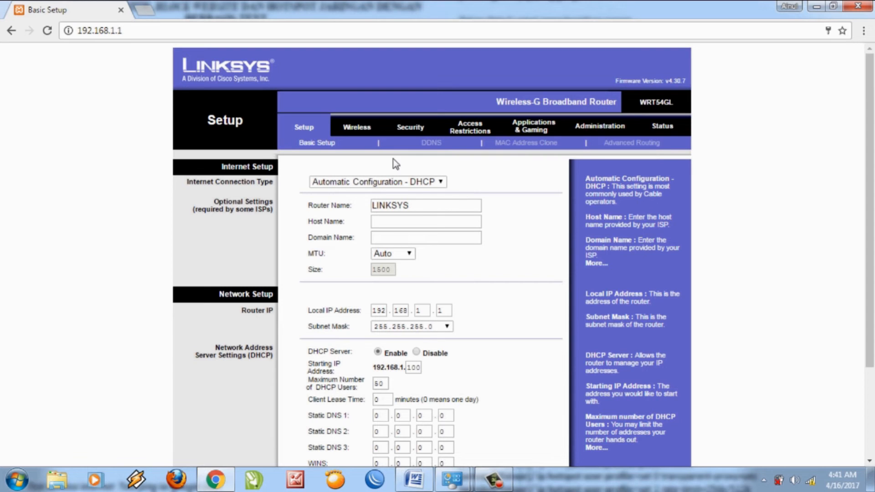
# Change the Linksys wireless network name from linksys to smkn8makassar and save the settings.
pyautogui.click(364, 131)
pyautogui.click(428, 201)
pyautogui.moveTo(429, 203); pyautogui.dragTo(390, 209)
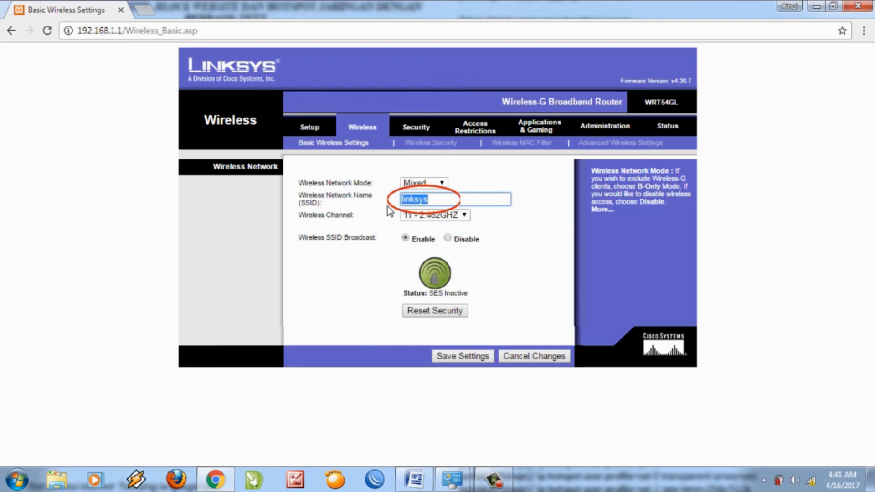
pyautogui.write('smk')
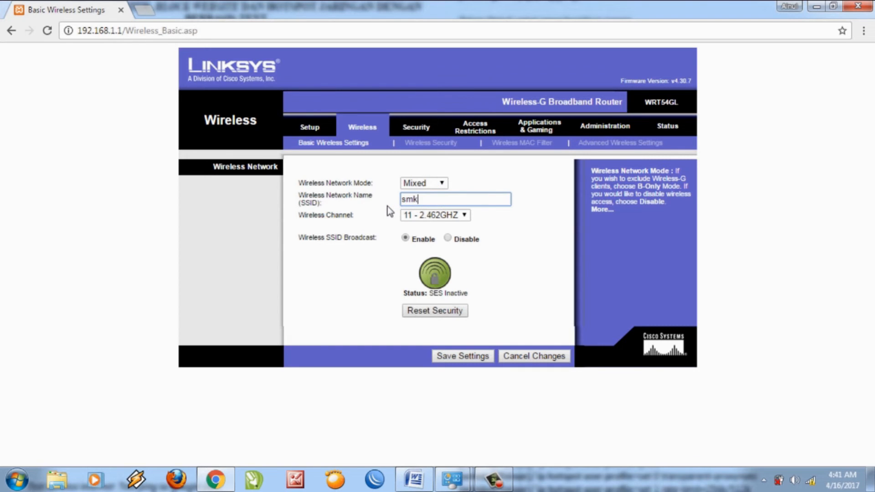
pyautogui.write('n8makassar')
pyautogui.click(467, 357)
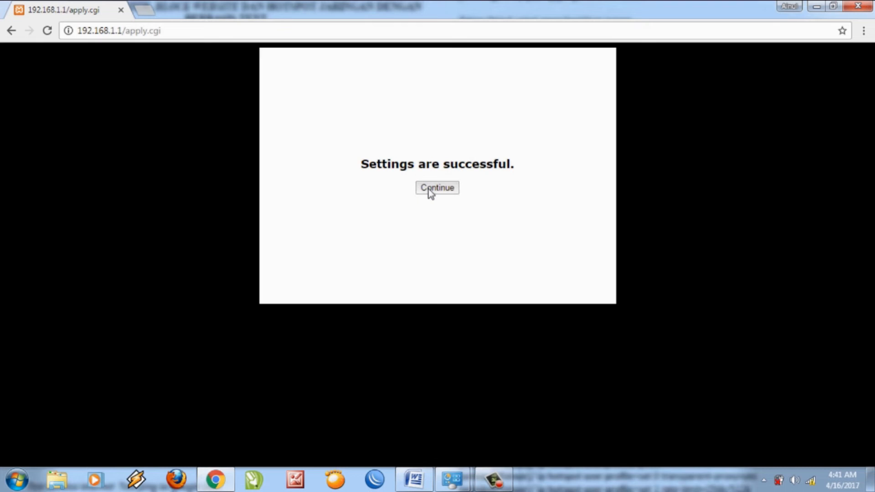
pyautogui.click(429, 191)
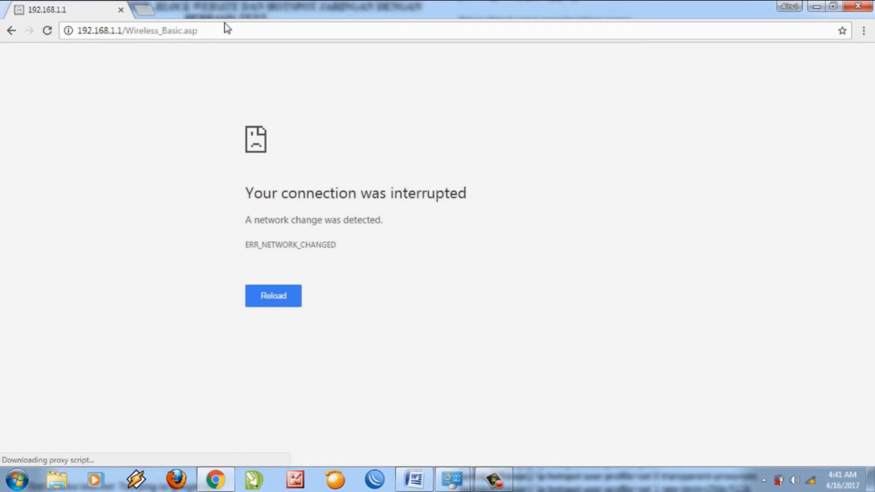
# Join the smkn8makassar wireless network from the Windows tray and set its location to Public.
pyautogui.click(226, 31)
pyautogui.click(225, 31)
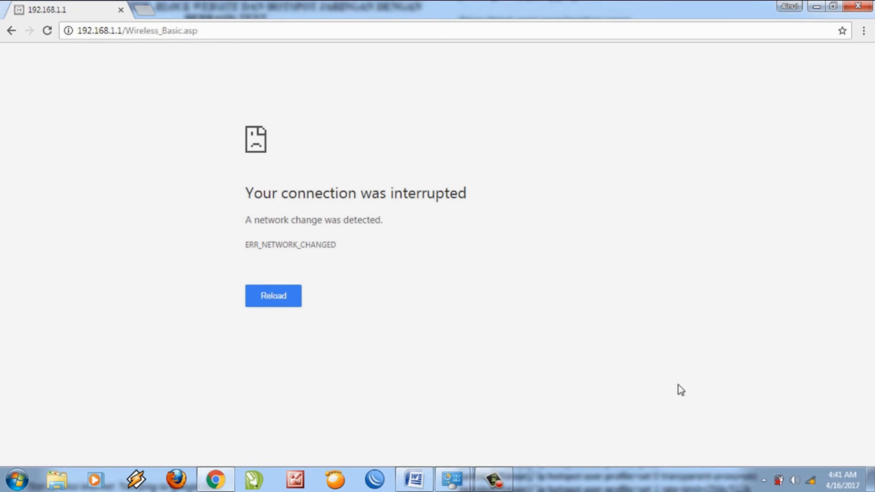
pyautogui.click(810, 482)
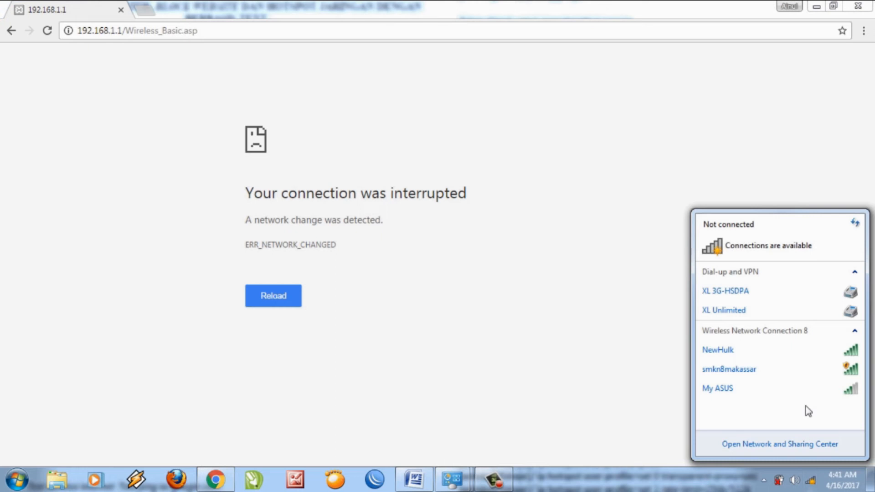
pyautogui.click(794, 370)
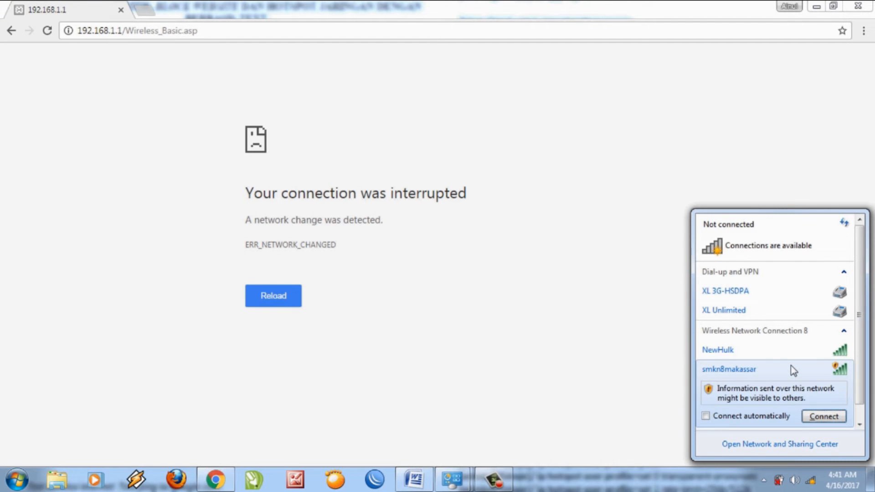
pyautogui.click(824, 416)
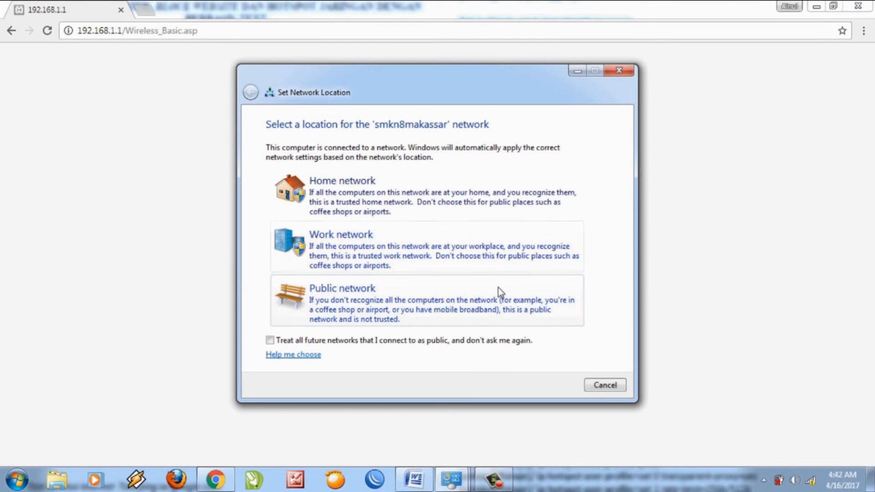
pyautogui.click(498, 288)
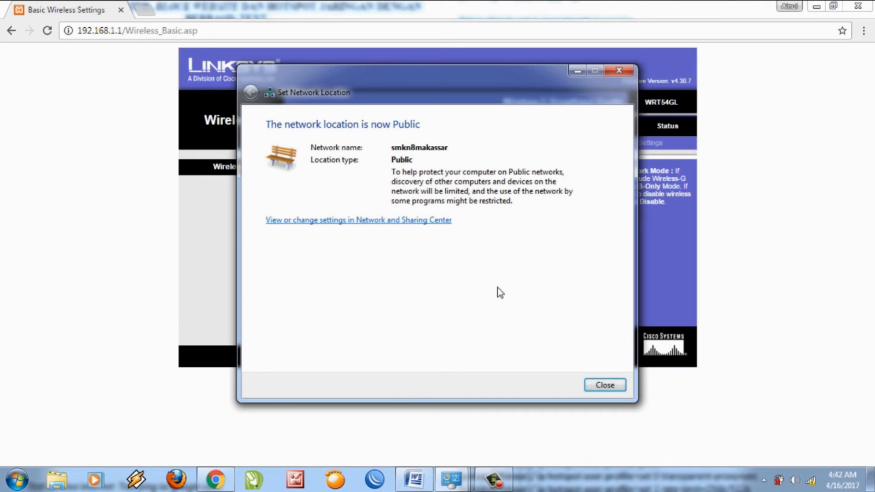
pyautogui.click(595, 385)
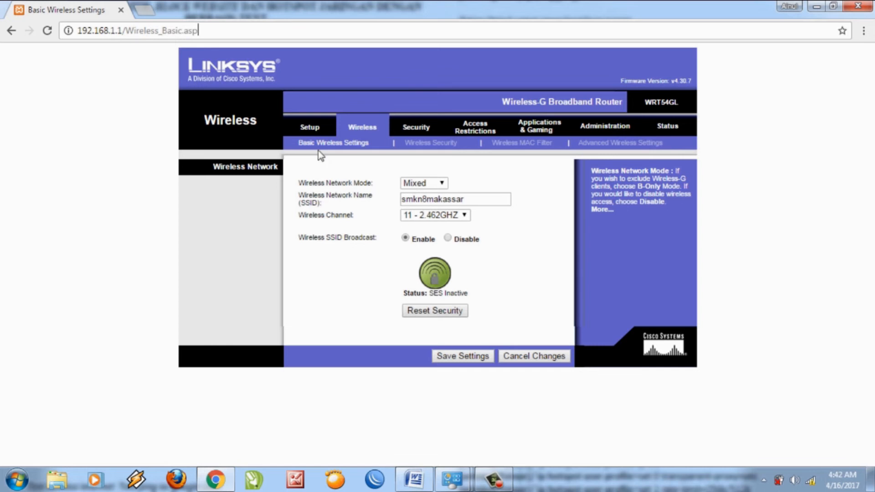
# In Basic Setup, change the router's local IP address to 192.168.1.2.
pyautogui.click(309, 133)
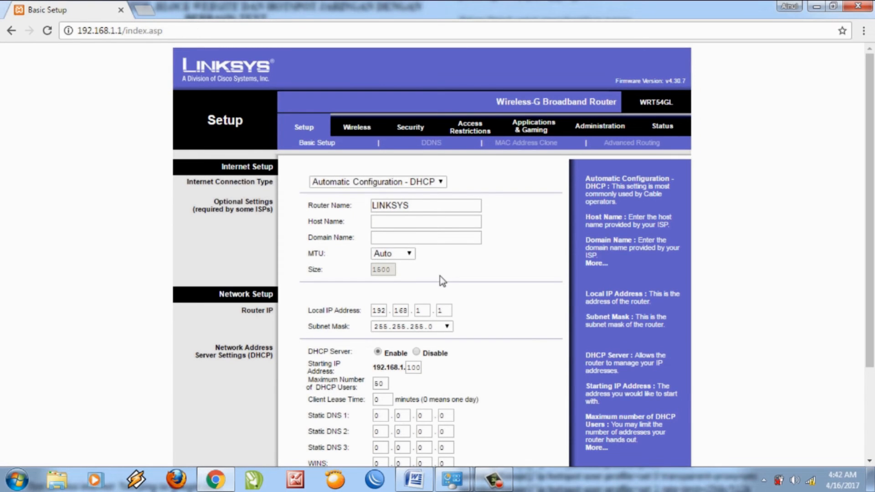
pyautogui.click(446, 310)
pyautogui.press('BackSpace')
pyautogui.write('2')
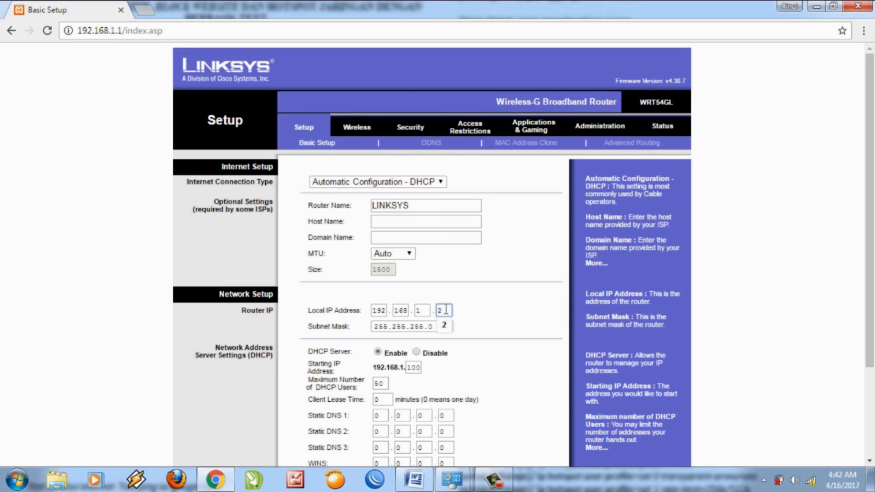
pyautogui.click(444, 325)
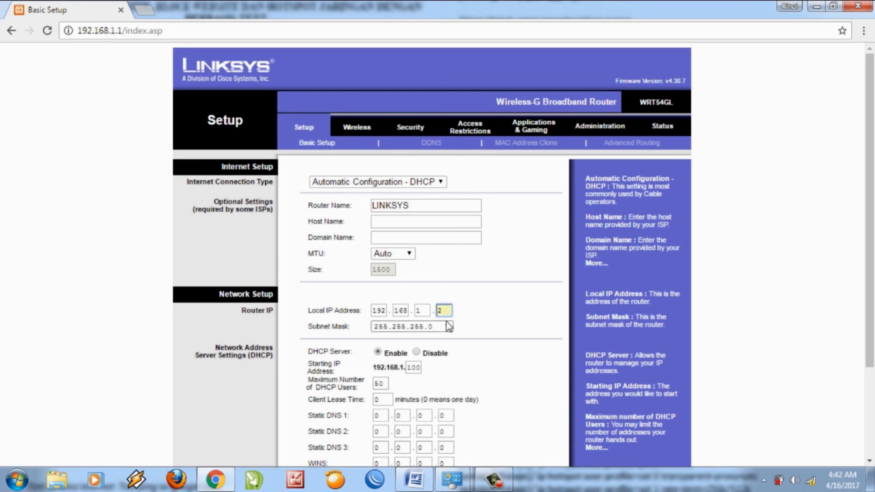
# Set the DHCP starting address to 192.168.1.3, save, and check the wireless connection status.
pyautogui.click(416, 366)
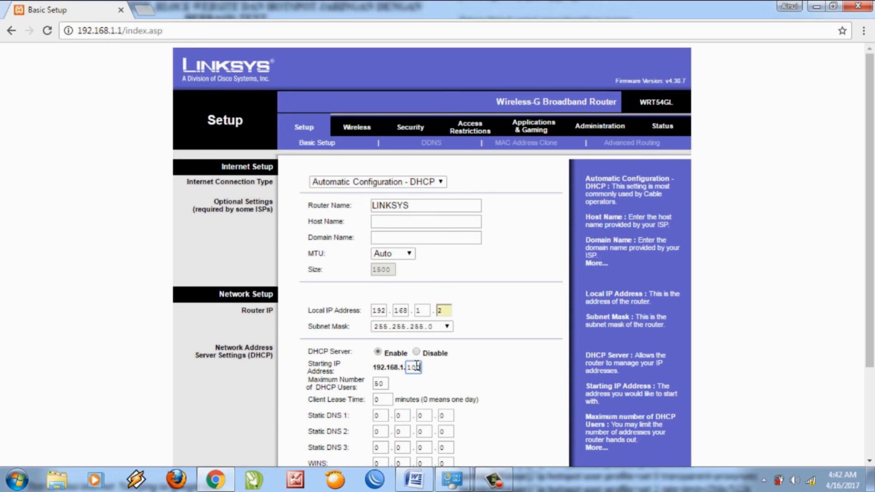
pyautogui.press('BackSpace')
pyautogui.press('BackSpace')
pyautogui.press('BackSpace')
pyautogui.write('3')
pyautogui.click(414, 385)
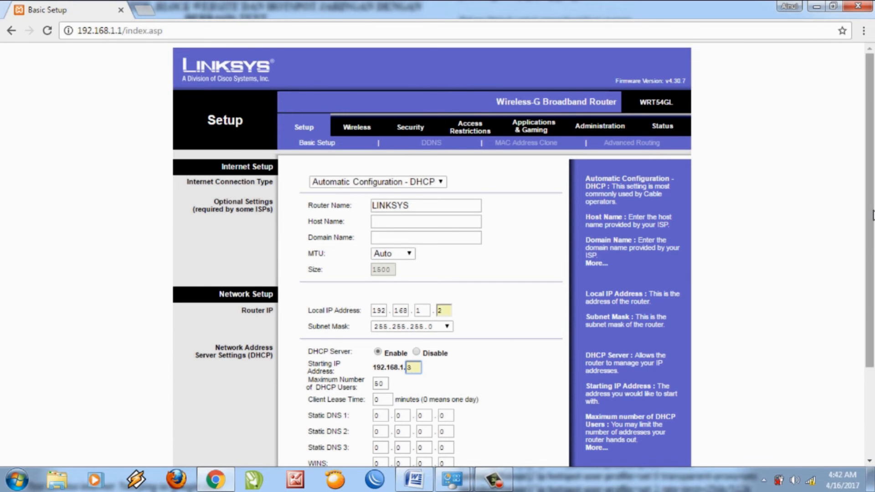
pyautogui.moveTo(872, 216); pyautogui.dragTo(873, 328)
pyautogui.click(459, 447)
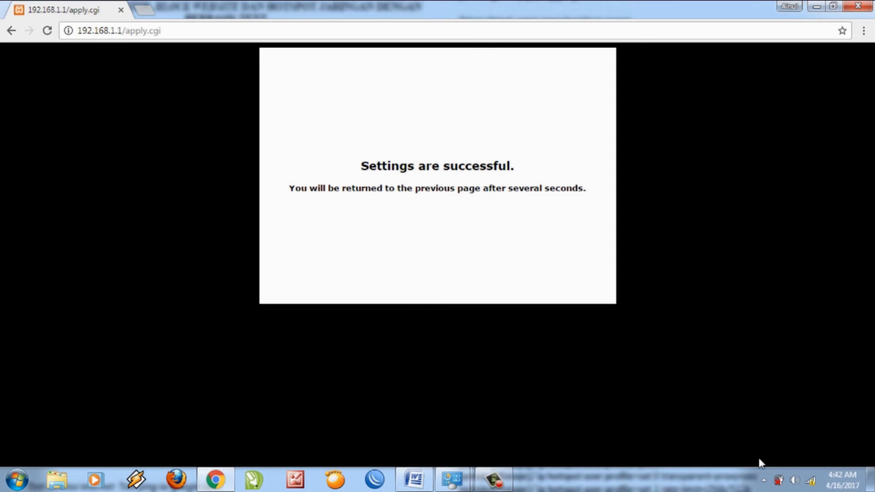
pyautogui.click(809, 479)
pyautogui.moveTo(743, 351)
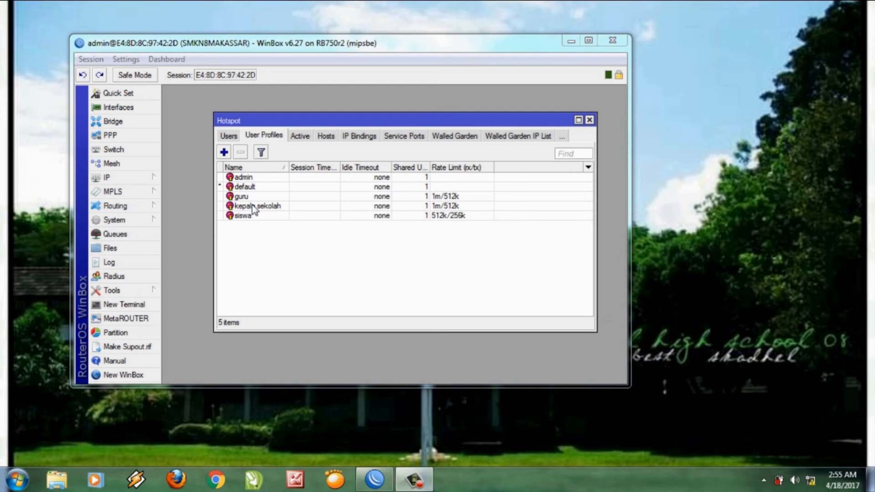
# Show the Hotspot Users tab listing the seven users and their profiles.
pyautogui.click(233, 137)
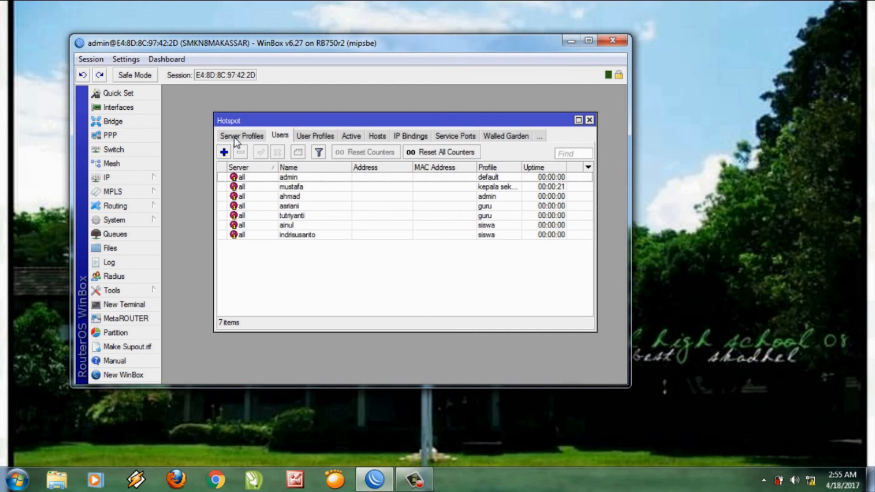
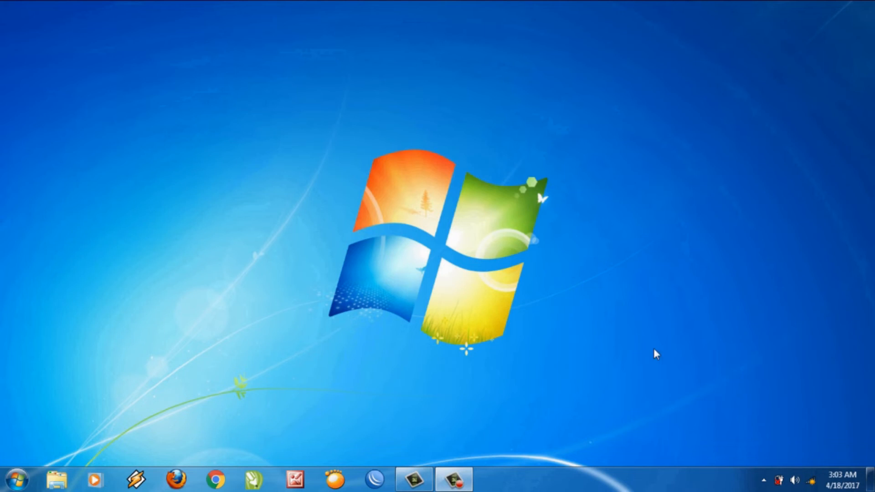
# Join the unsecured smkn8makassar Wi-Fi network from the tray, then launch the web browser.
pyautogui.click(812, 482)
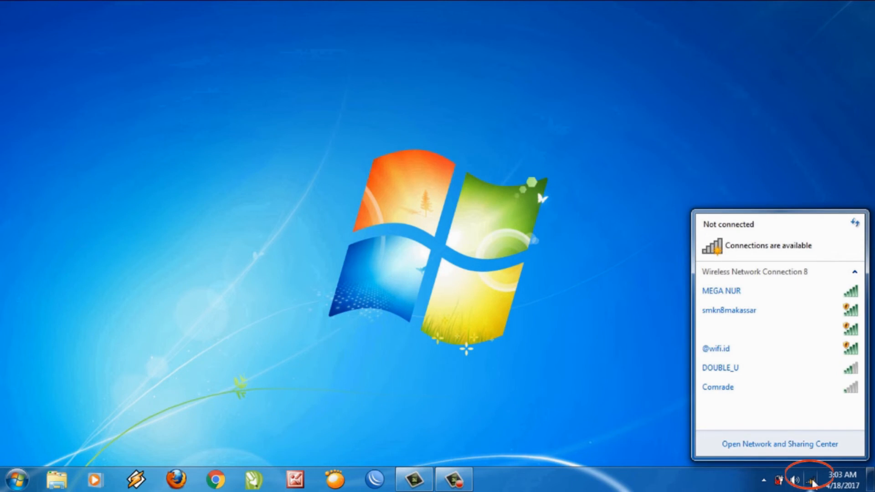
pyautogui.click(772, 317)
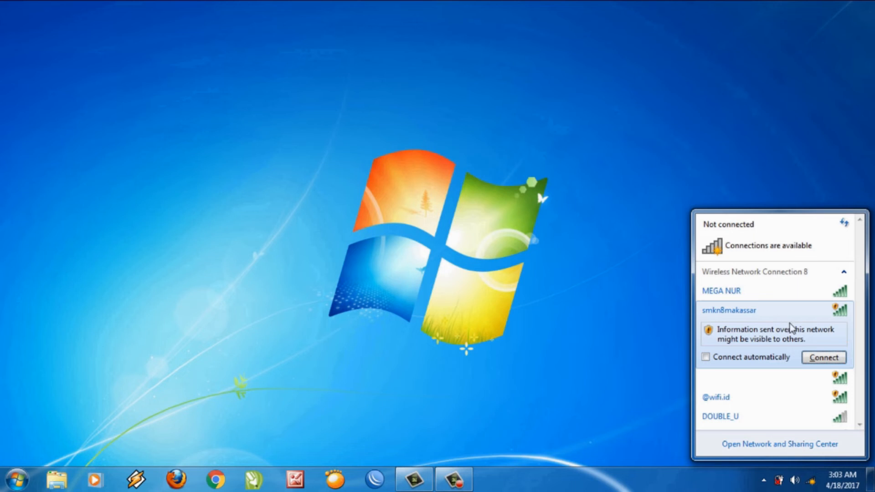
pyautogui.click(814, 360)
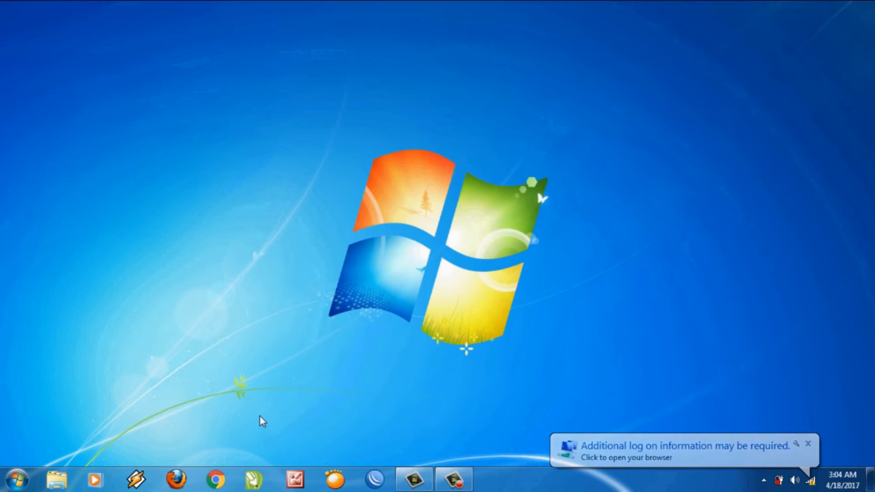
pyautogui.click(216, 479)
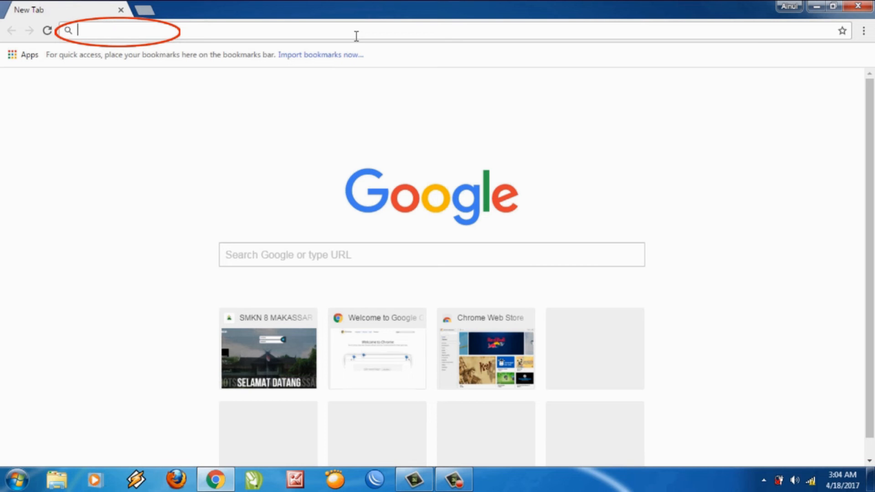
# Load smkn8makassar.sch.id in Chrome's address bar.
pyautogui.write('smkn')
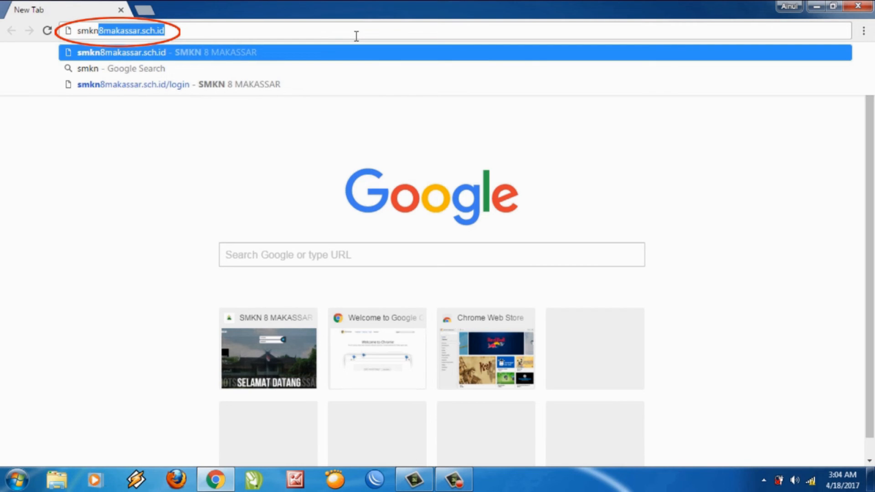
pyautogui.write('8ma')
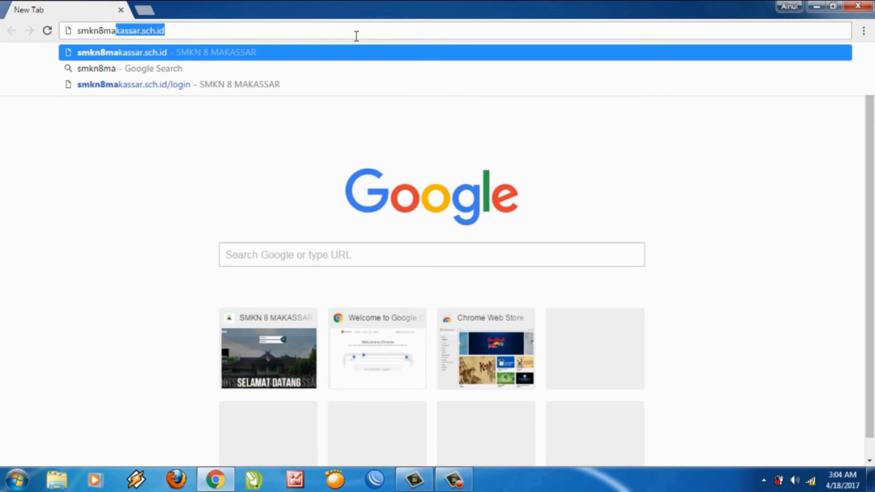
pyautogui.write('kassar')
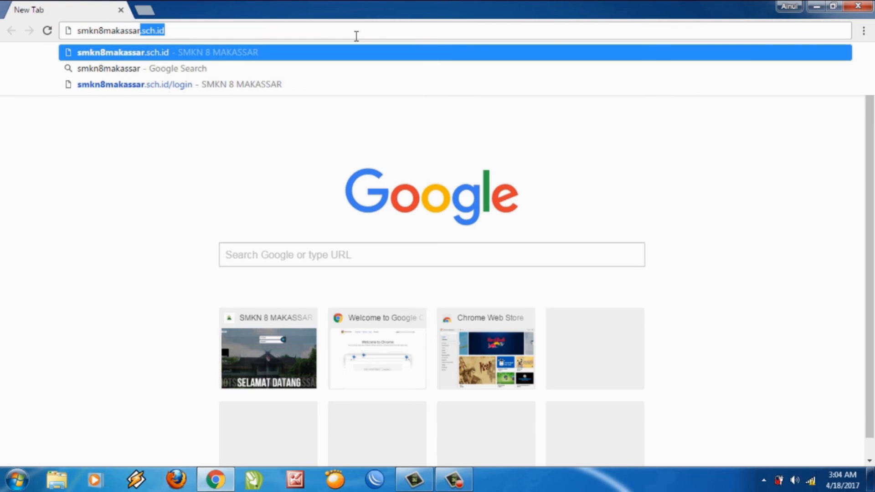
pyautogui.write('.sch.id')
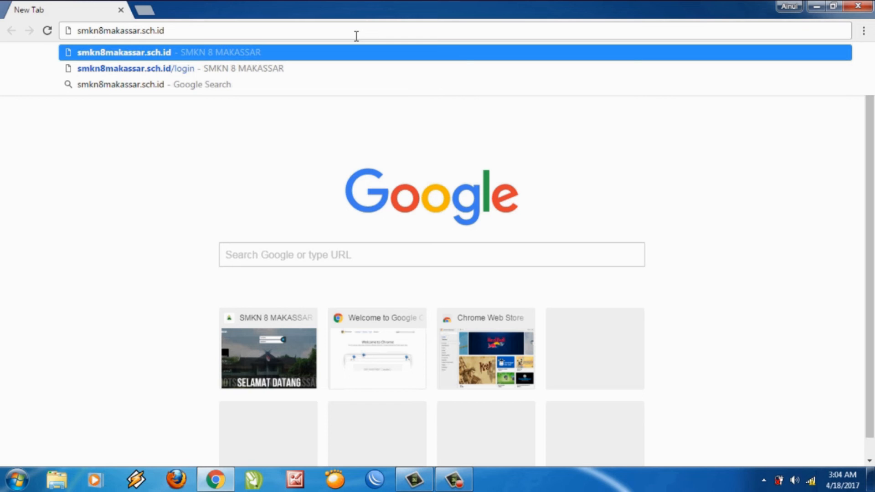
pyautogui.press('Return')
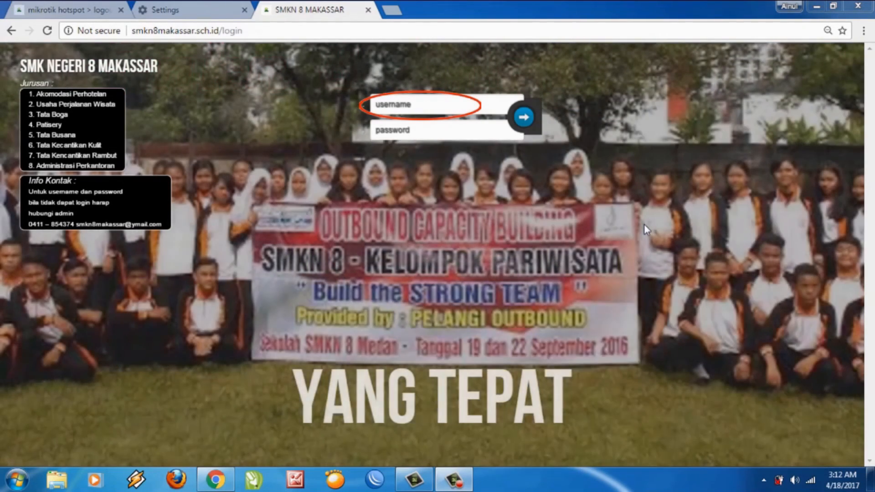
# Sign in to the hotspot with the user's username and password, then open a new tab.
pyautogui.click(467, 108)
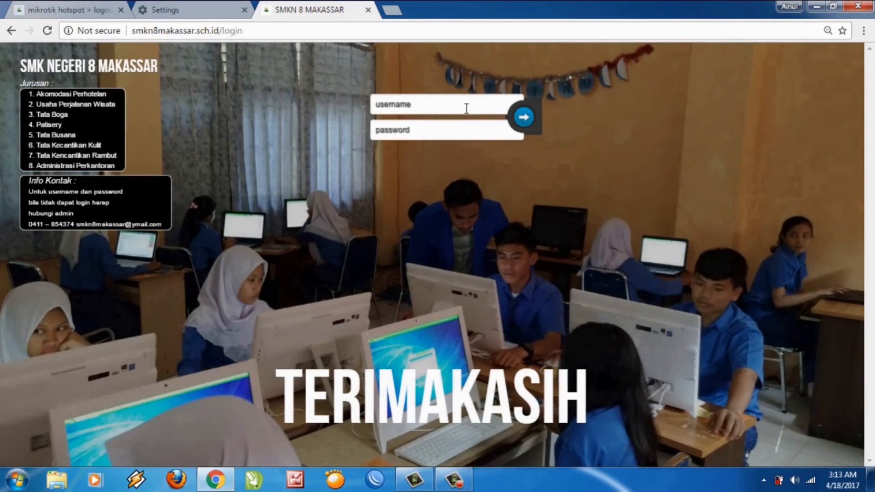
pyautogui.write('MU')
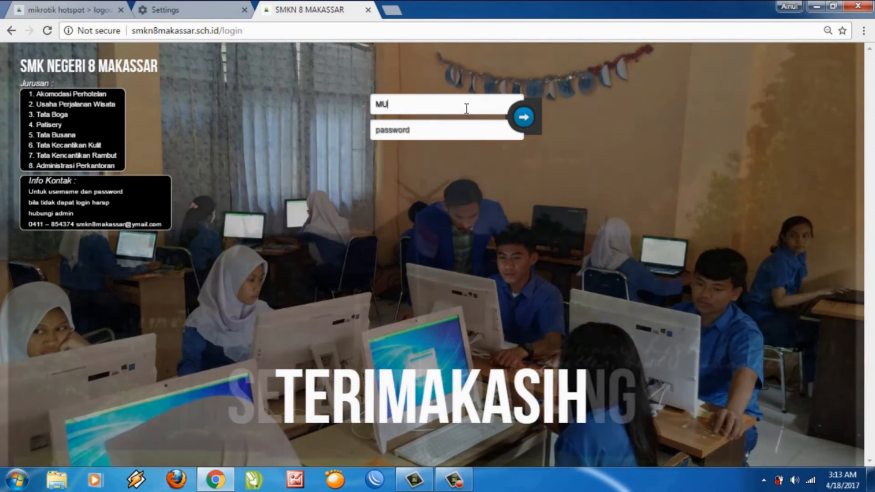
pyautogui.press('BackSpace')
pyautogui.press('BackSpace')
pyautogui.write('mus')
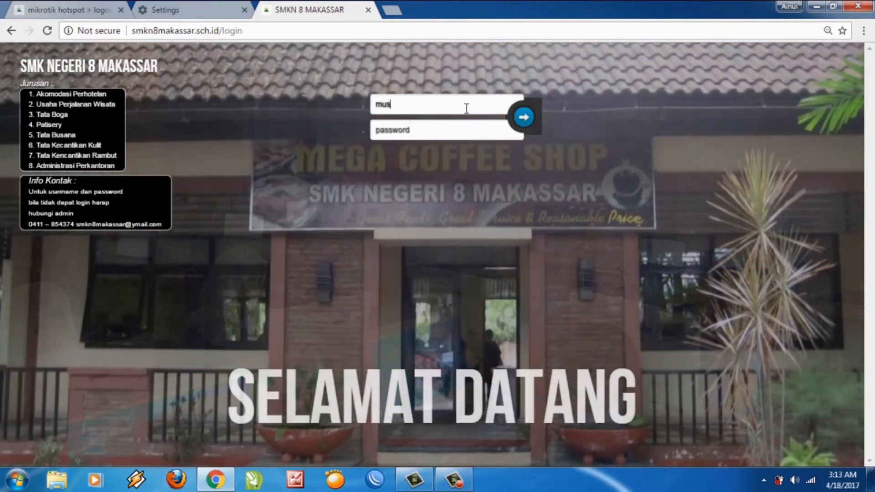
pyautogui.write('fta')
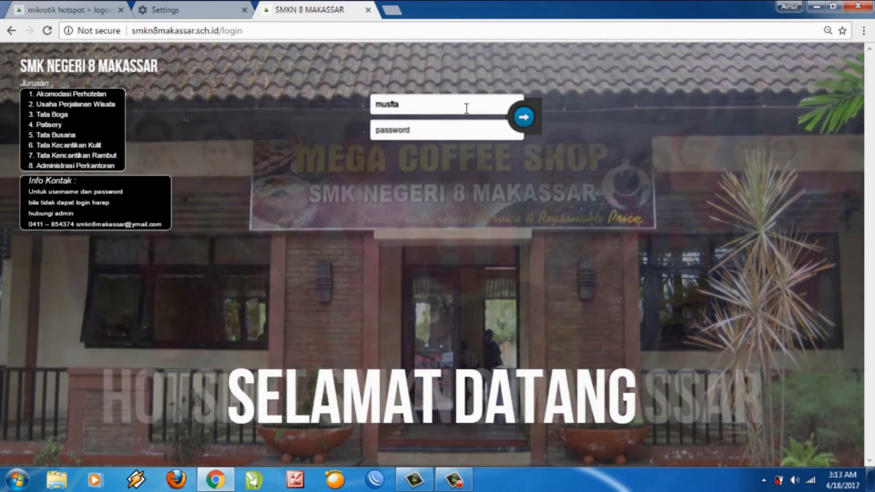
pyautogui.press('BackSpace')
pyautogui.press('BackSpace')
pyautogui.press('BackSpace')
pyautogui.write('t')
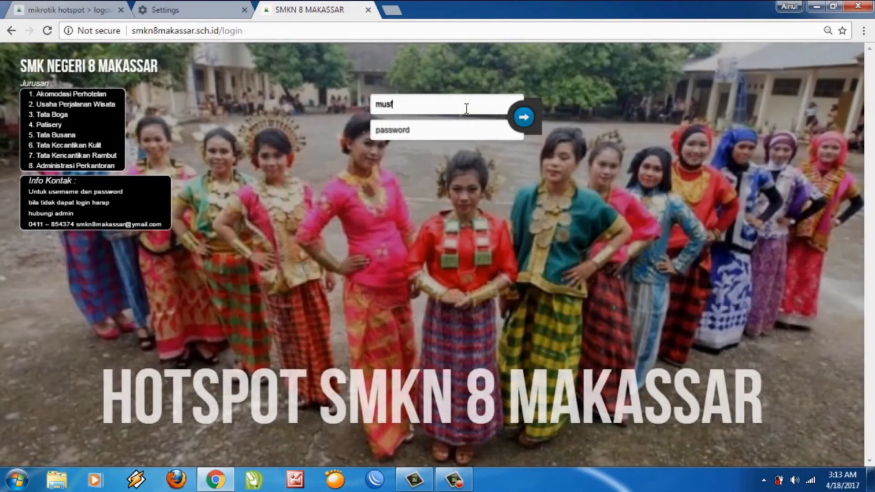
pyautogui.write('afa')
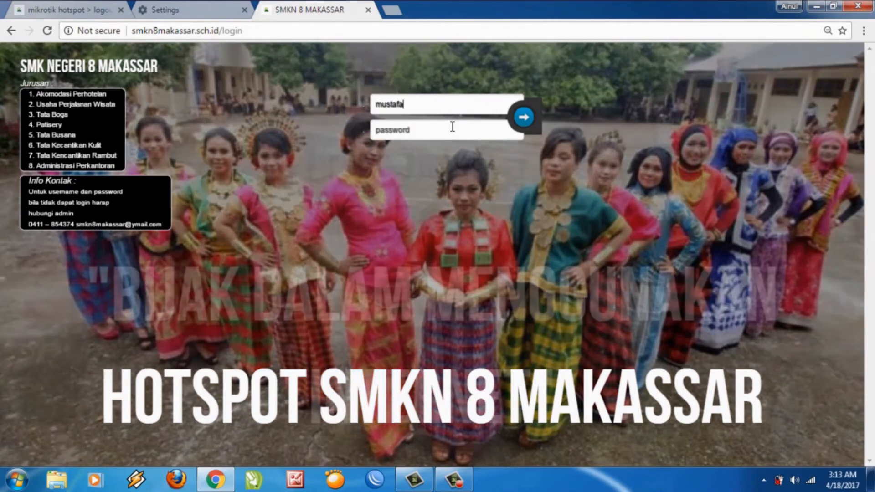
pyautogui.click(452, 127)
pyautogui.write('mu')
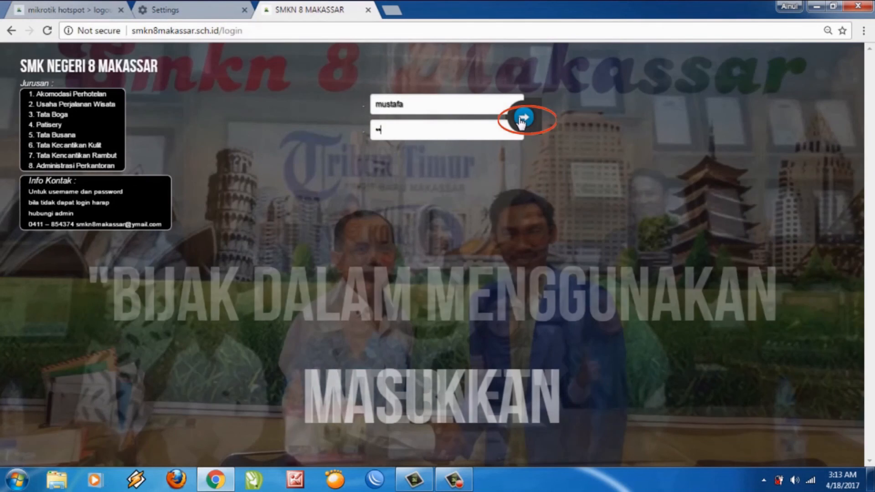
pyautogui.click(522, 119)
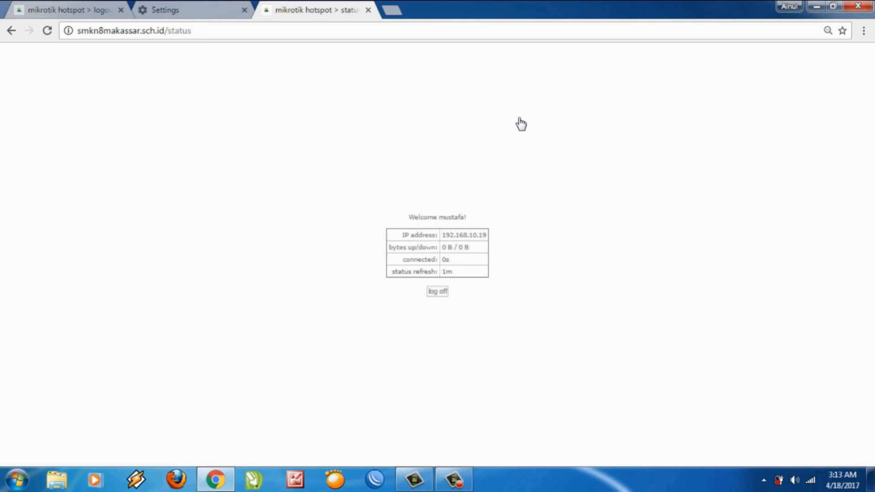
pyautogui.click(394, 12)
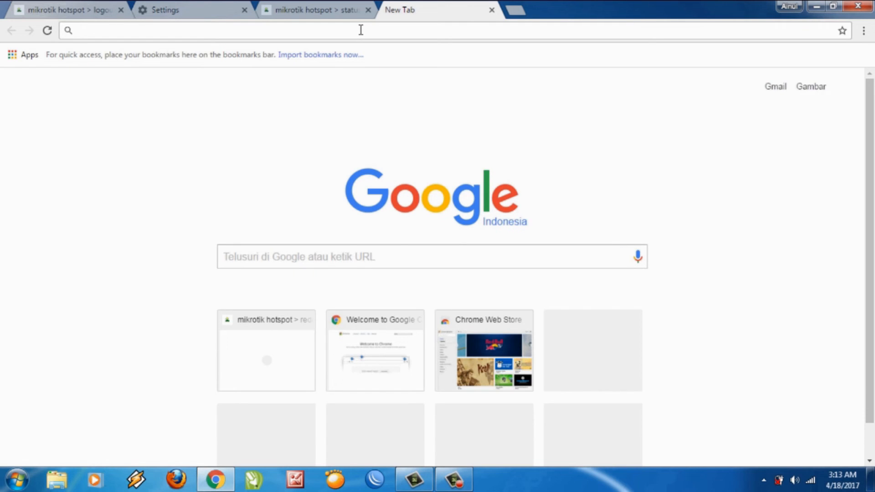
pyautogui.write('www')
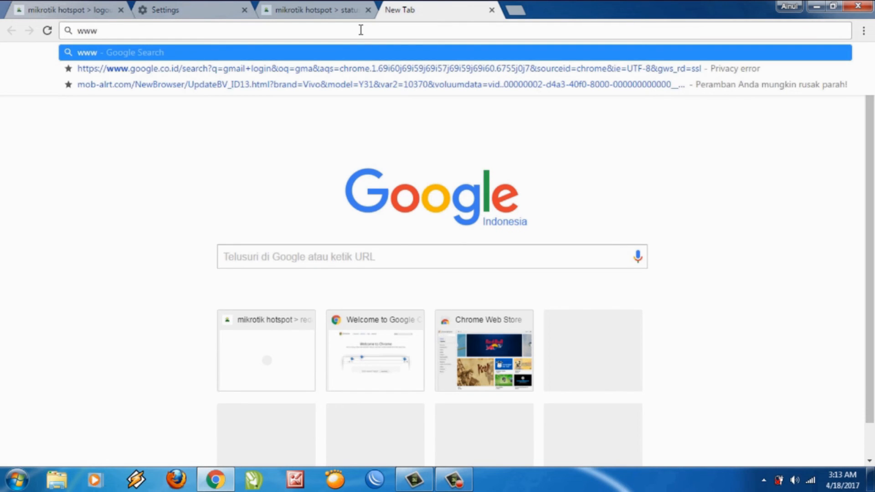
pyautogui.press('BackSpace')
pyautogui.press('BackSpace')
pyautogui.press('BackSpace')
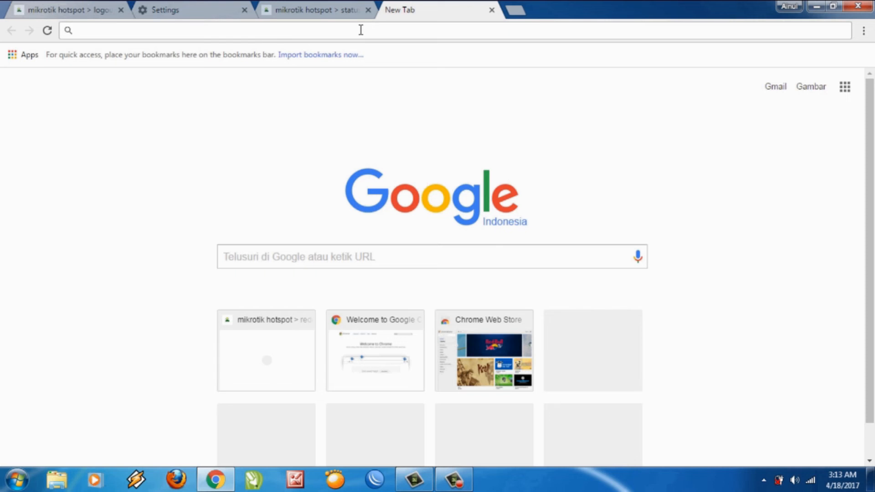
pyautogui.write('ww')
pyautogui.press('BackSpace')
pyautogui.press('BackSpace')
pyautogui.write('www')
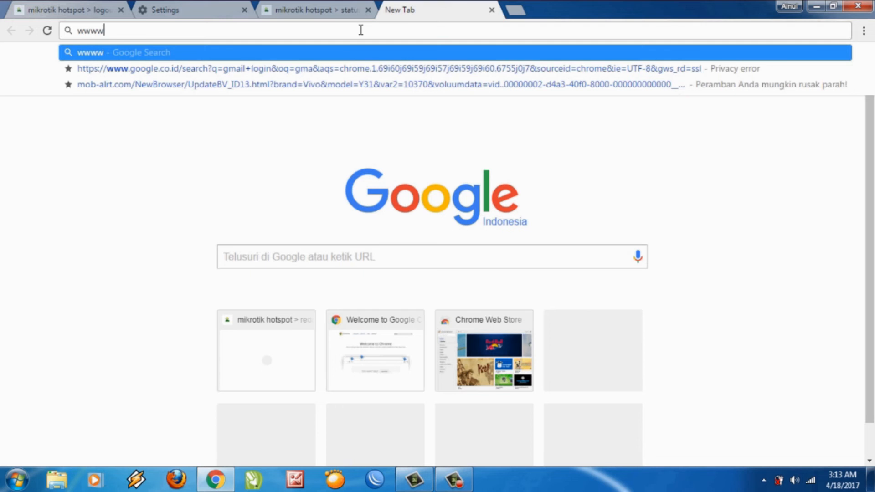
pyautogui.press('BackSpace')
pyautogui.write('.g')
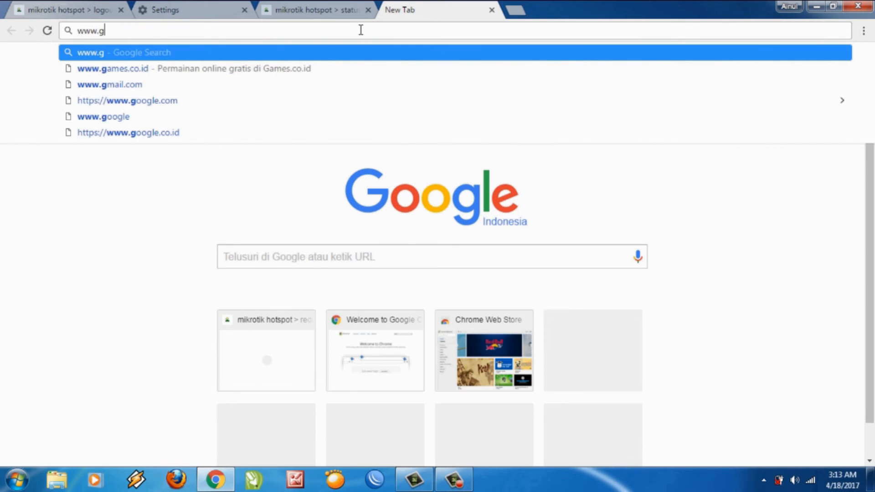
pyautogui.write('mail.com')
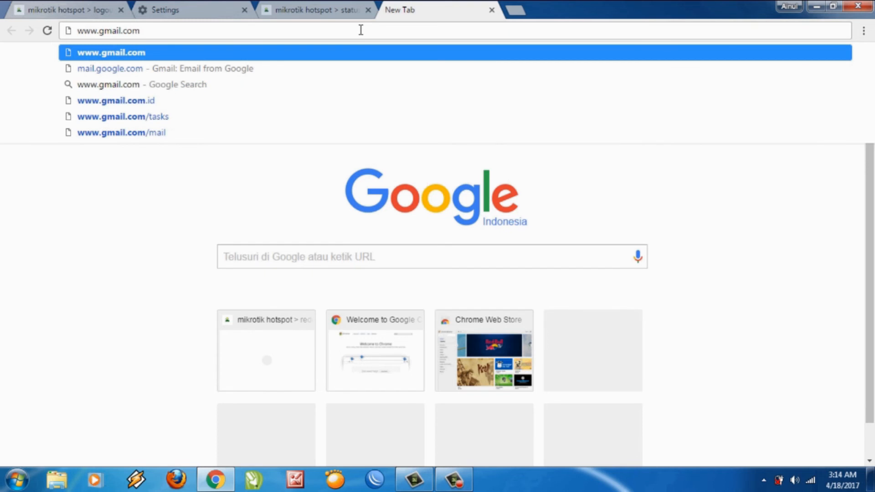
pyautogui.press('Return')
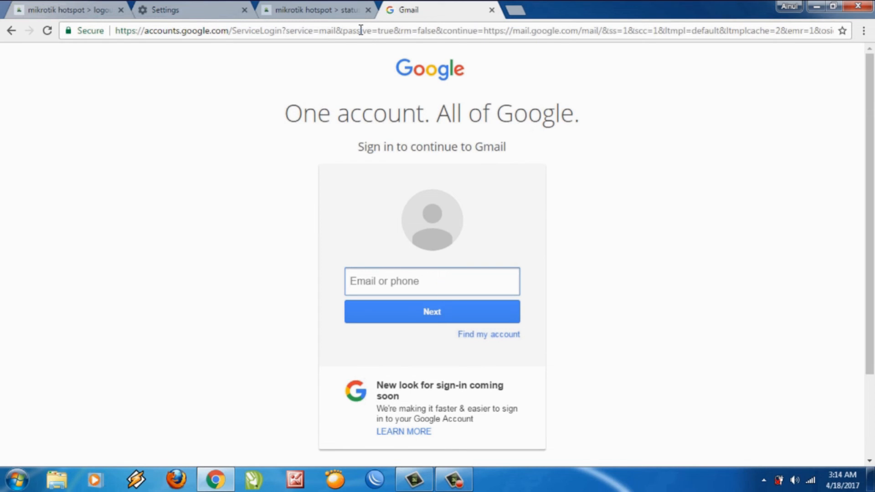
# Replace the address with google.com to load the Google home page.
pyautogui.click(369, 35)
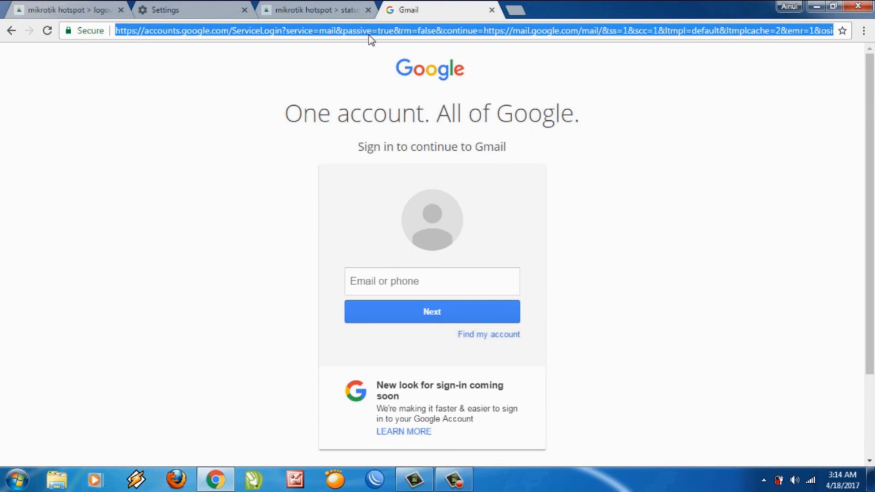
pyautogui.write('google')
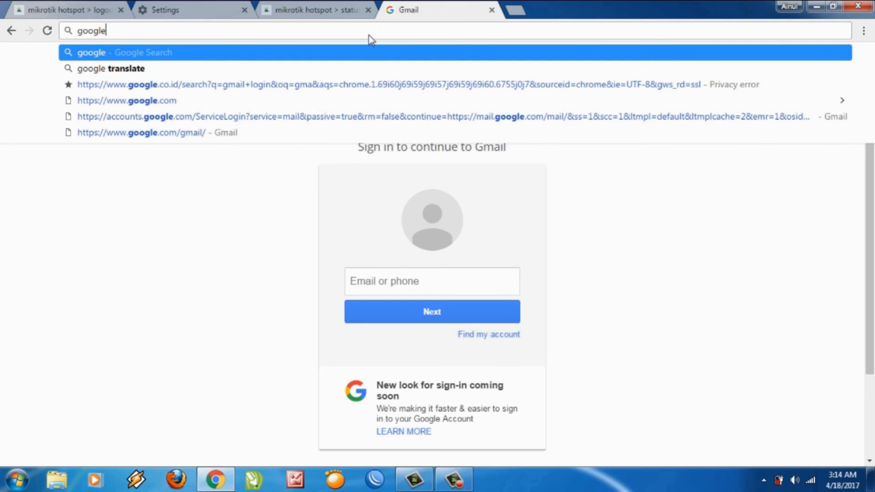
pyautogui.write('.com')
pyautogui.press('Return')
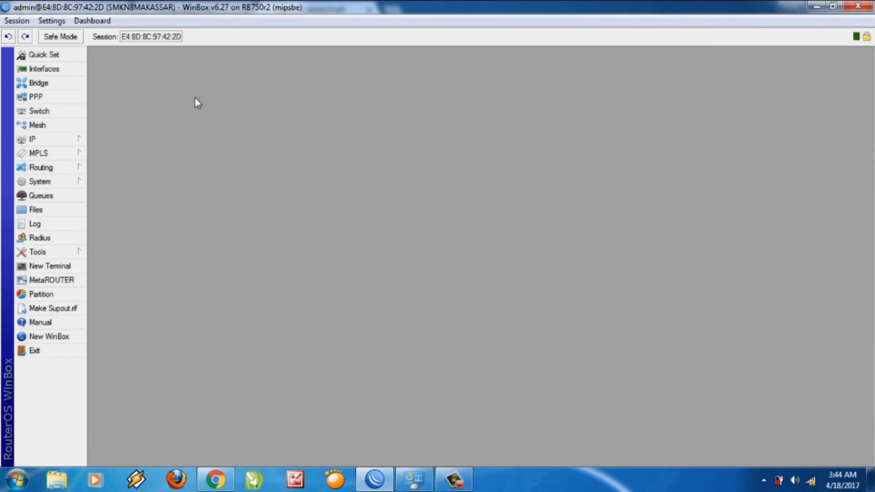
# Open IP > Hotspot and view the active hotspot users.
pyautogui.click(57, 143)
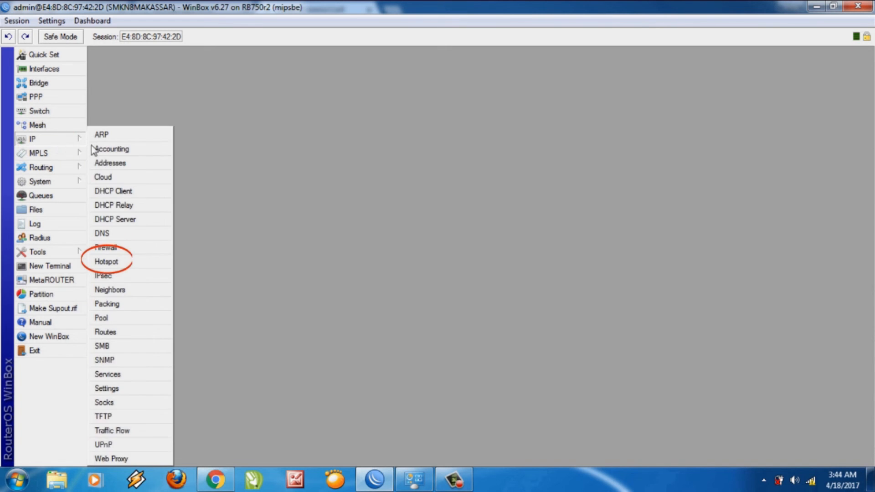
pyautogui.click(128, 263)
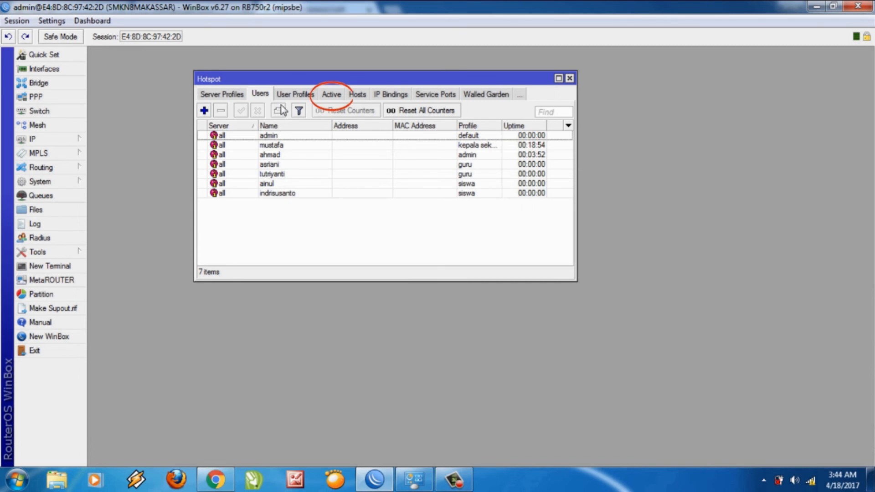
pyautogui.click(321, 96)
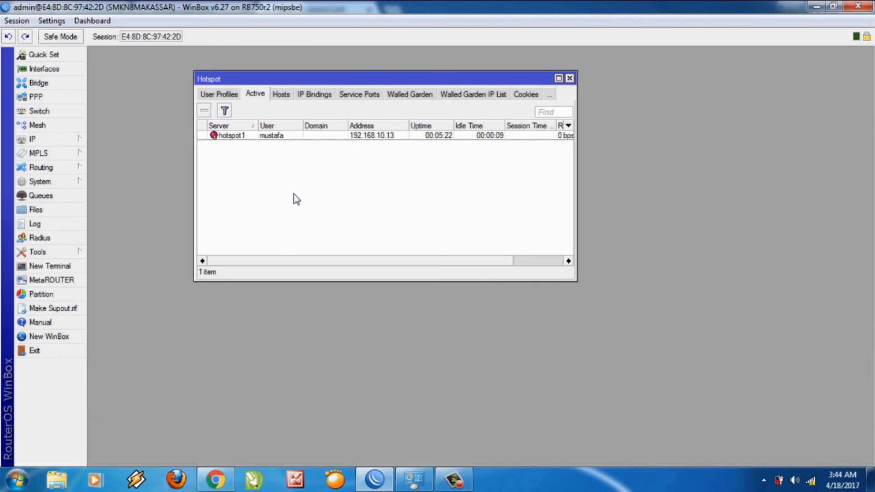
pyautogui.moveTo(312, 261); pyautogui.dragTo(417, 267)
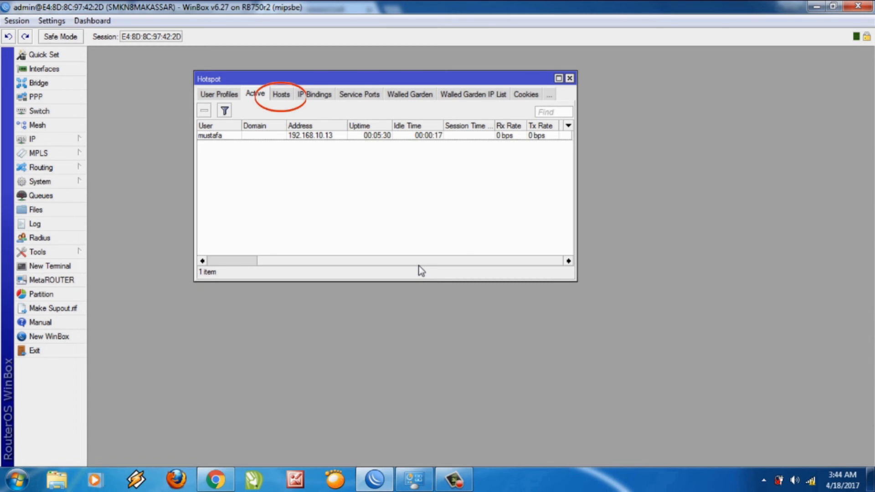
# Check the hotspot Hosts and IP Bindings lists.
pyautogui.click(284, 96)
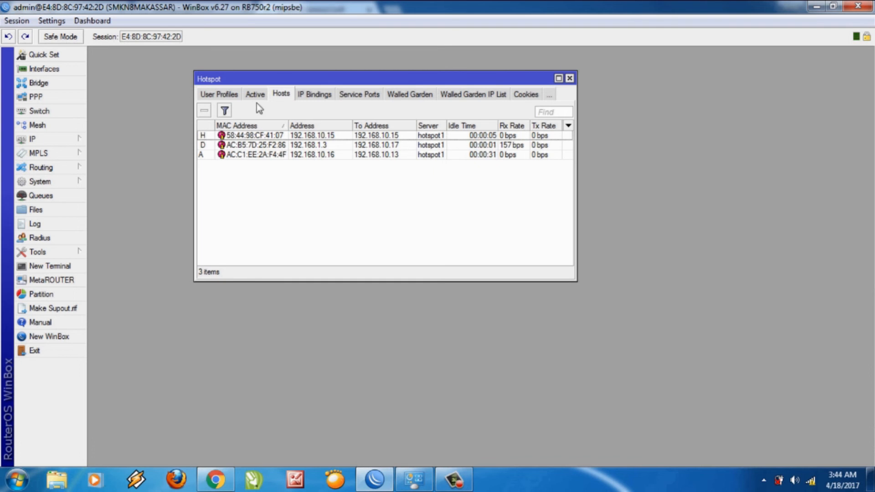
pyautogui.click(321, 95)
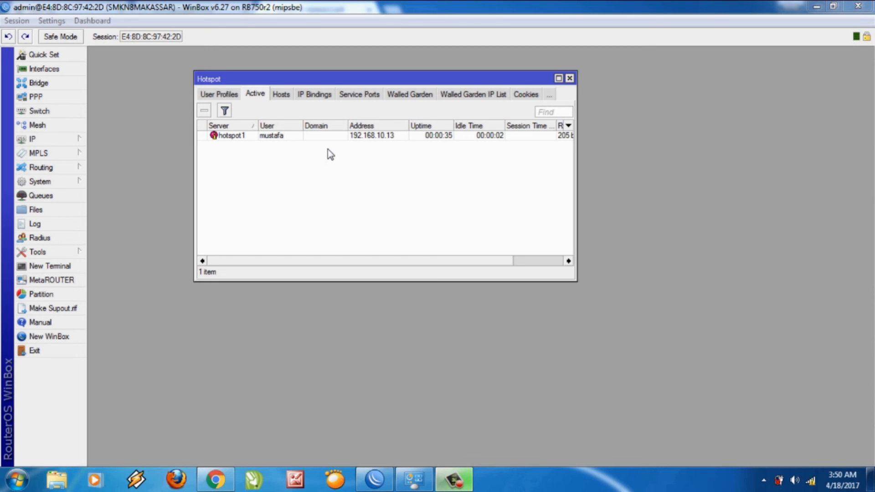
pyautogui.click(291, 93)
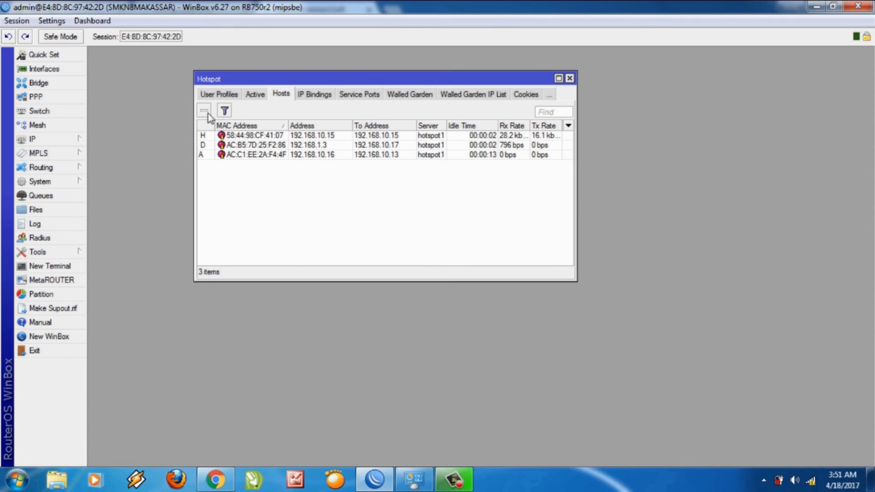
# Back in Active, select two logged-in sessions, then view the User Profiles rate limits.
pyautogui.click(248, 98)
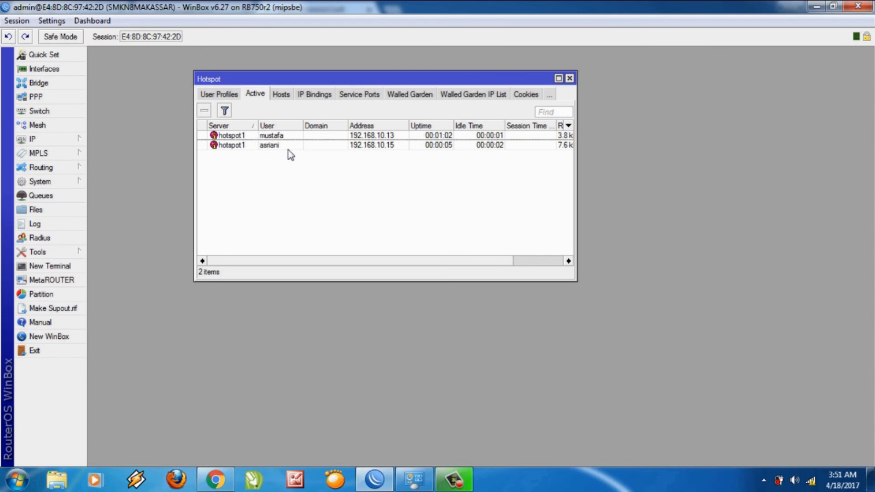
pyautogui.moveTo(316, 260); pyautogui.dragTo(377, 266)
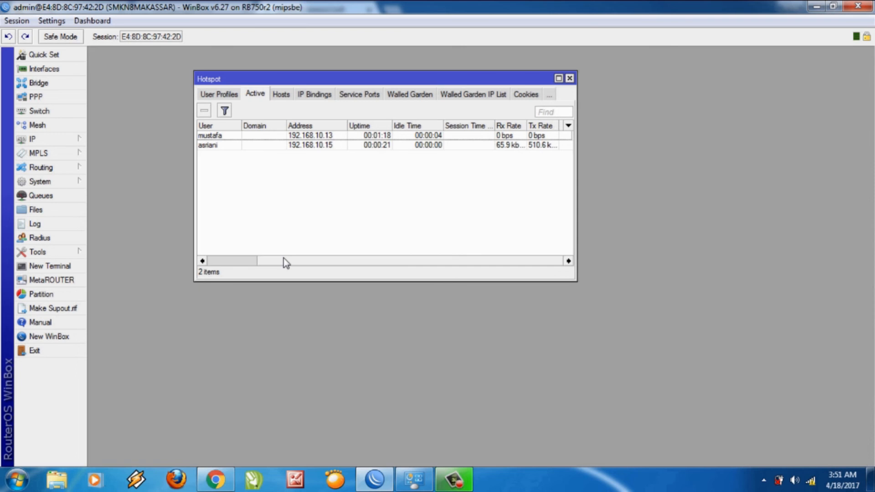
pyautogui.moveTo(285, 264); pyautogui.dragTo(217, 262)
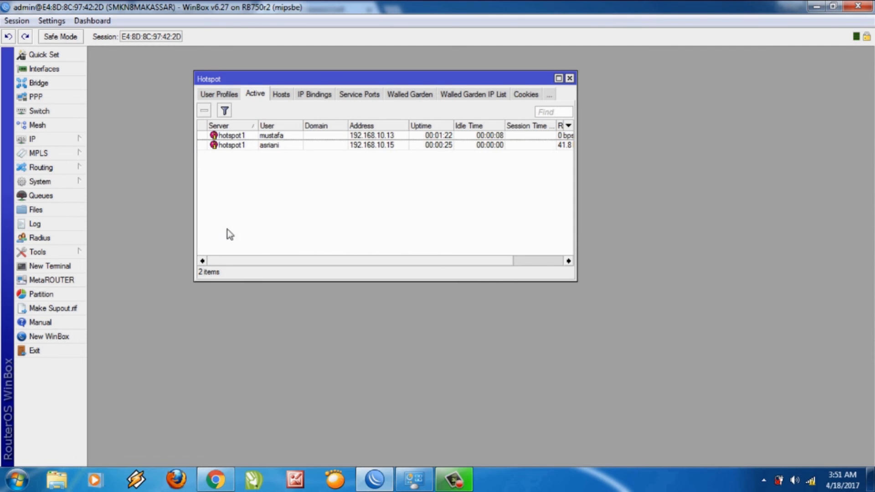
pyautogui.click(244, 138)
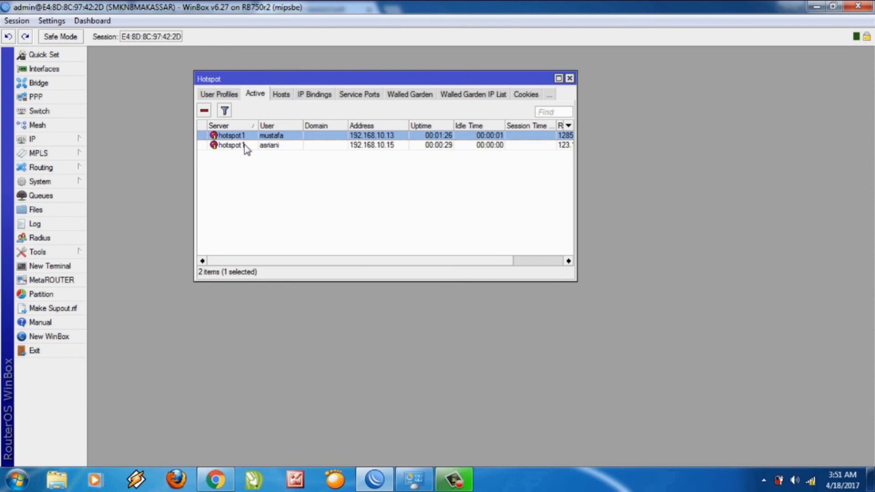
pyautogui.click(245, 146)
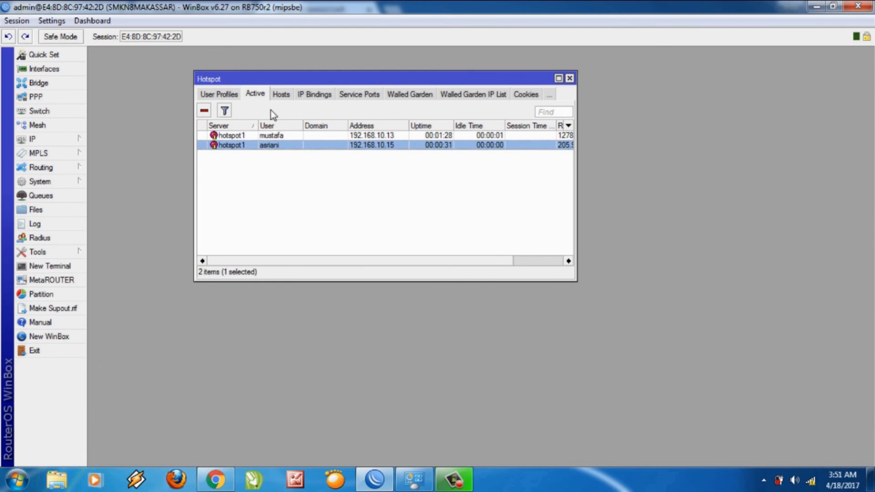
pyautogui.click(231, 96)
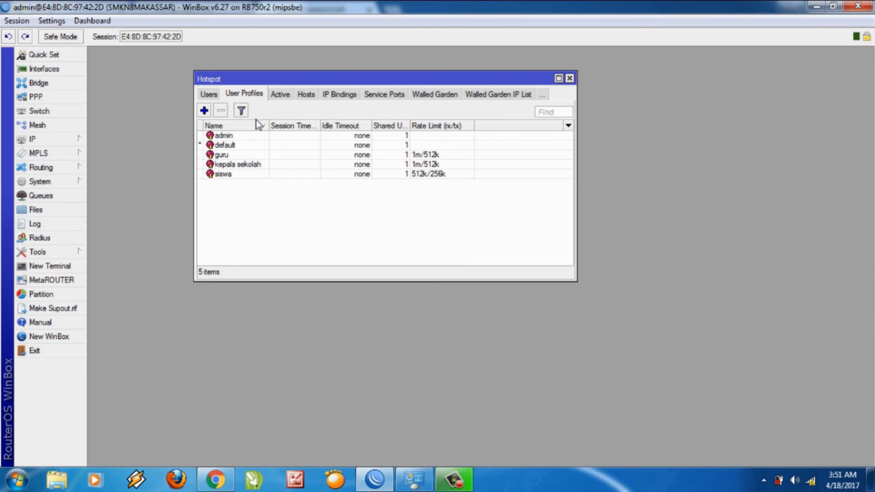
# Select the guru profile (1m/512k) and return to the hotspot Users list.
pyautogui.click(248, 155)
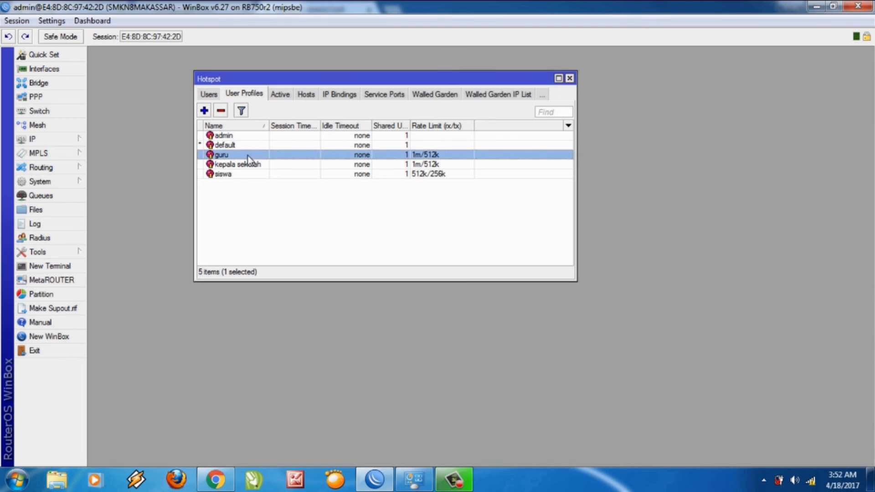
pyautogui.click(219, 96)
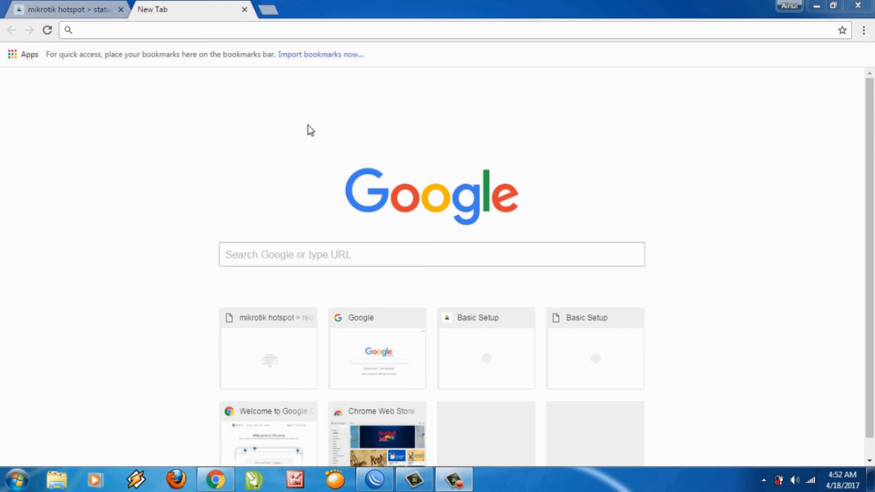
# Search youtube in Chrome and open YouTube, which still loads, then return to WinBox.
pyautogui.click(300, 27)
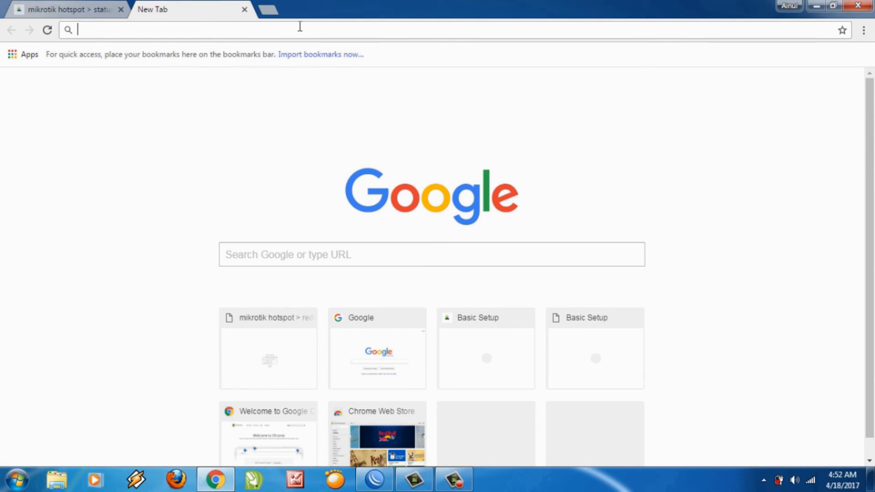
pyautogui.write('yo')
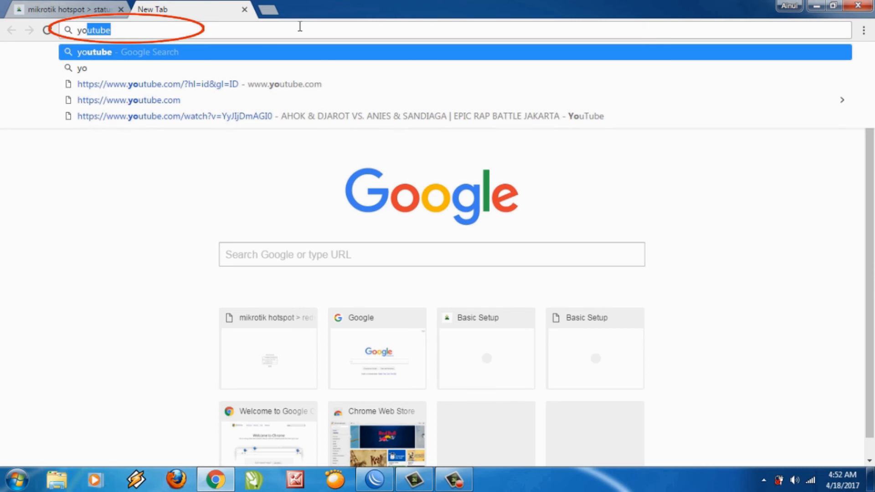
pyautogui.press('Return')
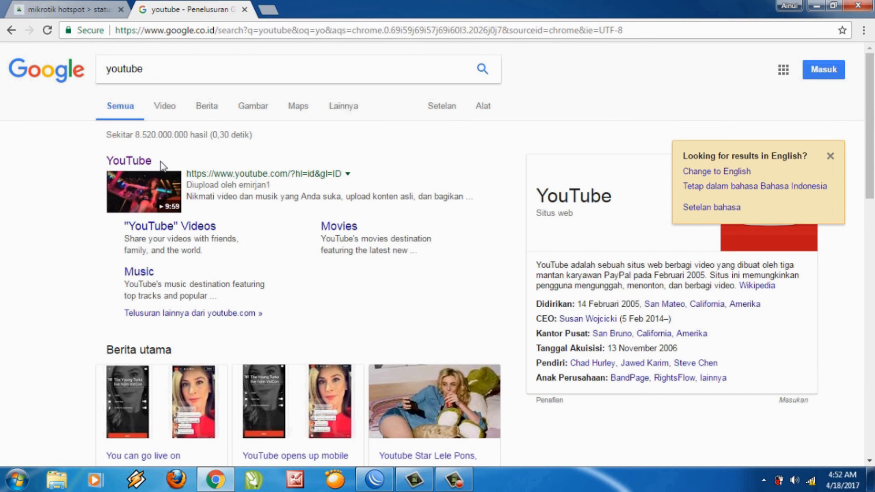
pyautogui.click(144, 163)
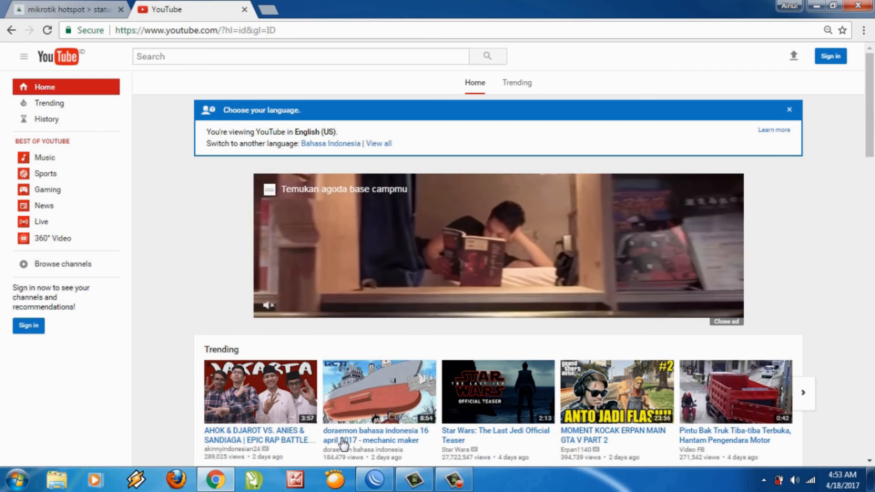
pyautogui.click(370, 486)
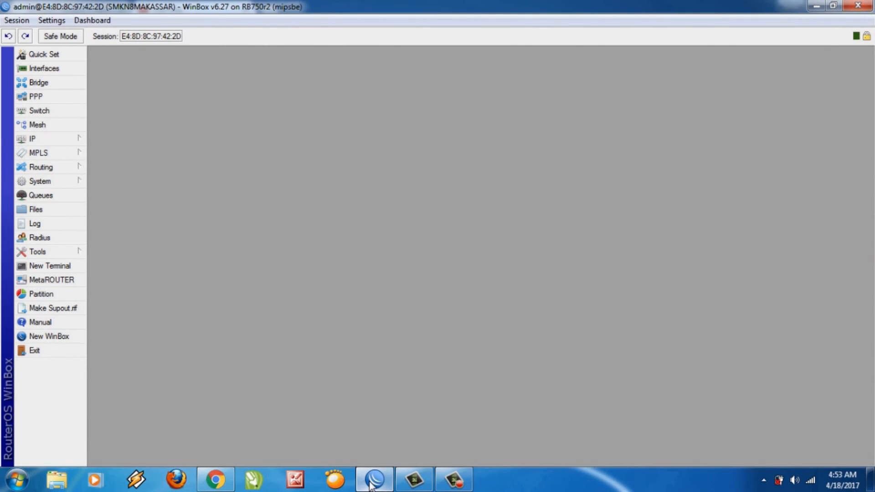
# Open IP > Firewall to see the empty Layer7 Protocols list.
pyautogui.click(40, 143)
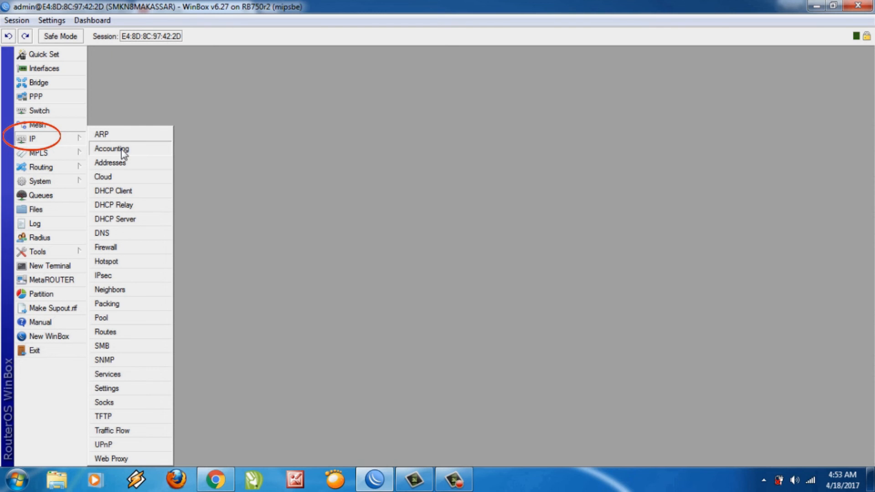
pyautogui.click(114, 250)
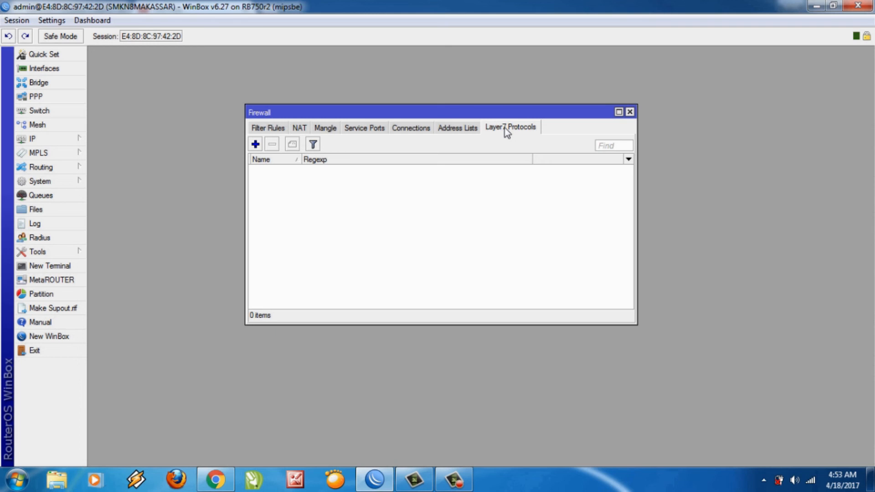
# Add Layer7 protocol blok_youtube with regexp ^.+youtube.*$ and apply it.
pyautogui.click(255, 145)
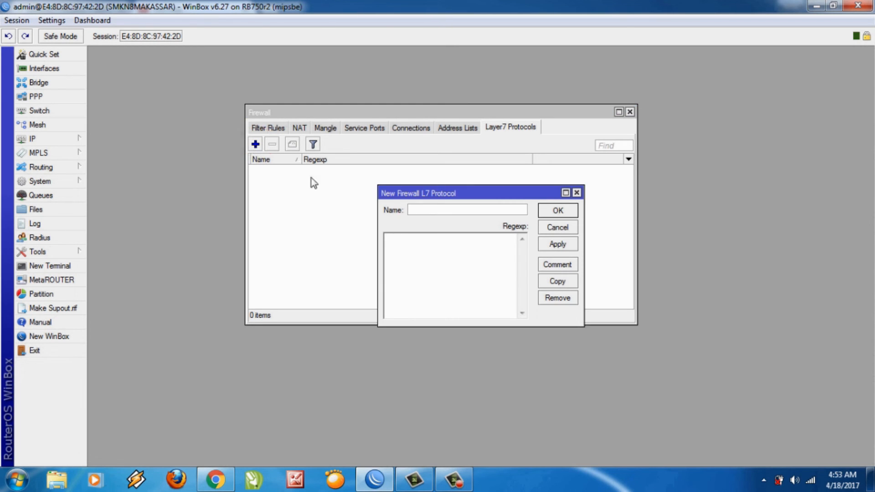
pyautogui.click(444, 211)
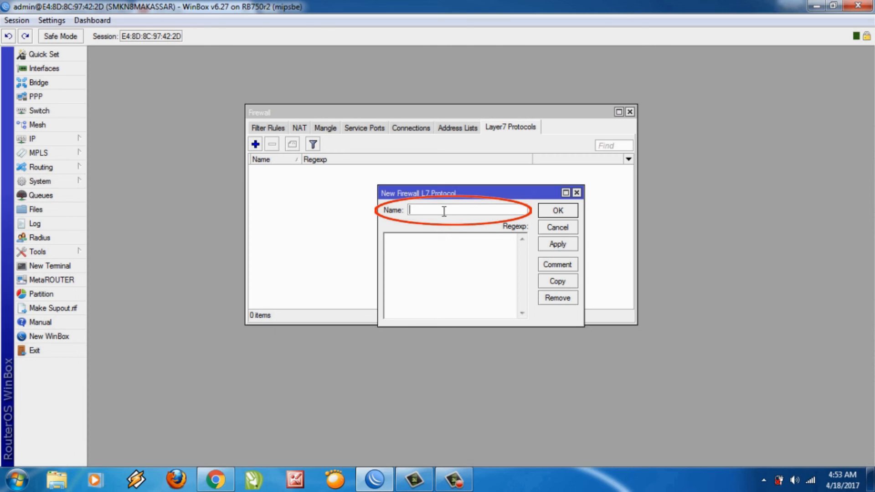
pyautogui.write('blok_youtube')
pyautogui.click(434, 287)
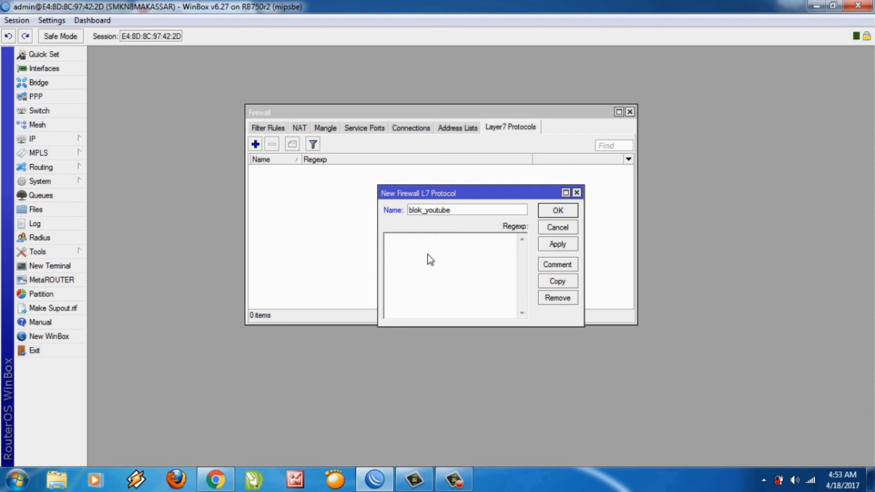
pyautogui.write('^.+youtube.*$')
pyautogui.click(567, 245)
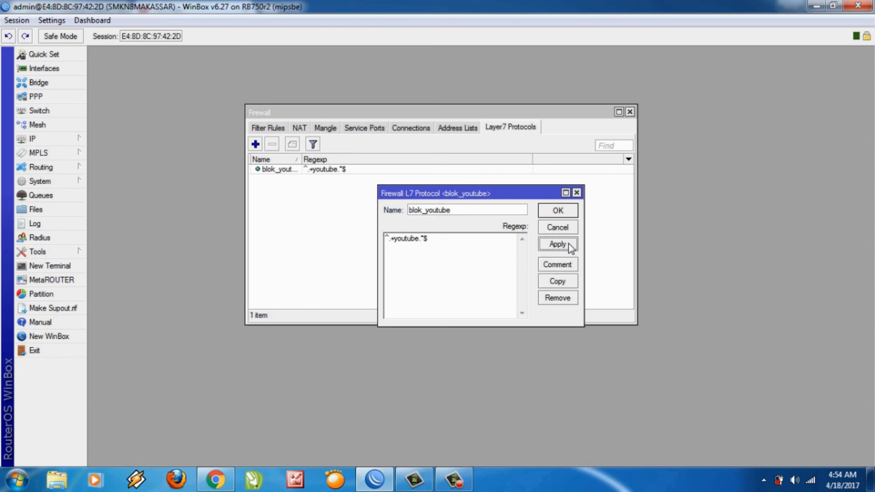
pyautogui.click(557, 210)
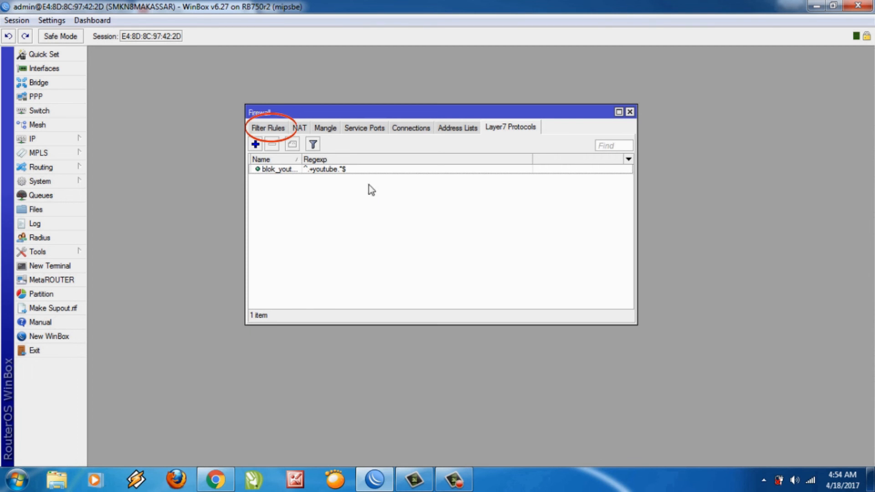
# Switch to Filter Rules, select disabled rule 11, and start a new filter rule.
pyautogui.click(273, 129)
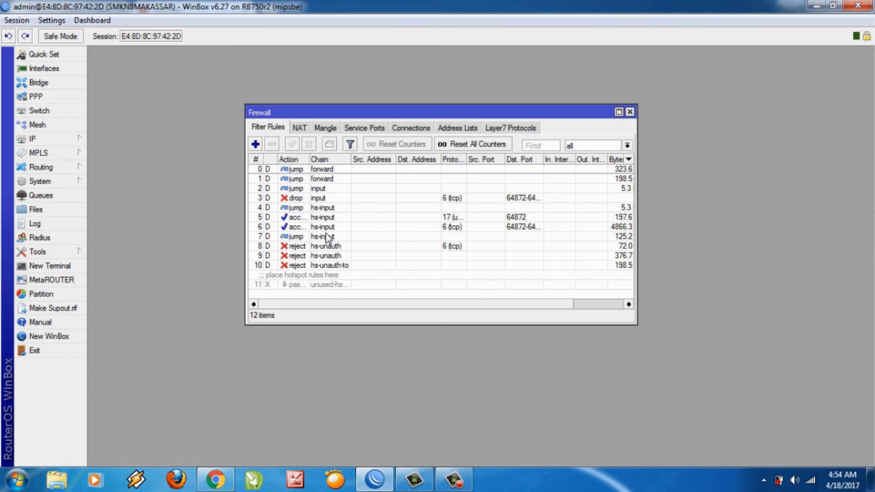
pyautogui.click(322, 283)
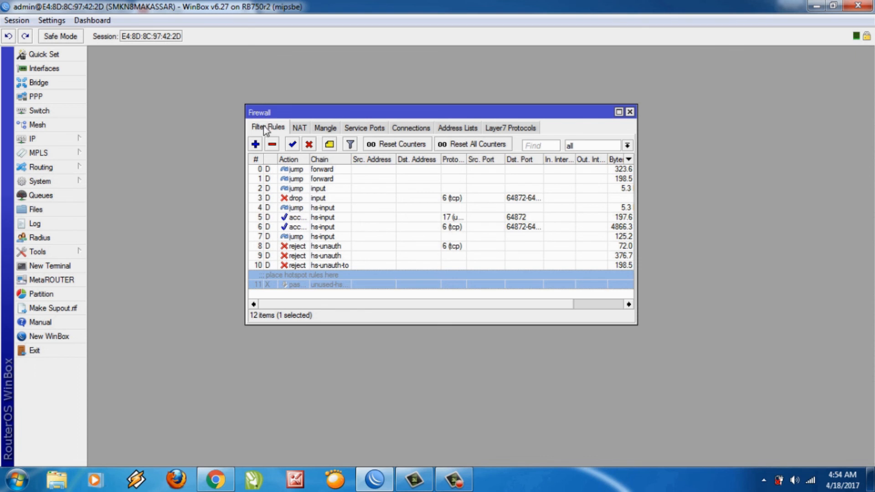
pyautogui.click(256, 144)
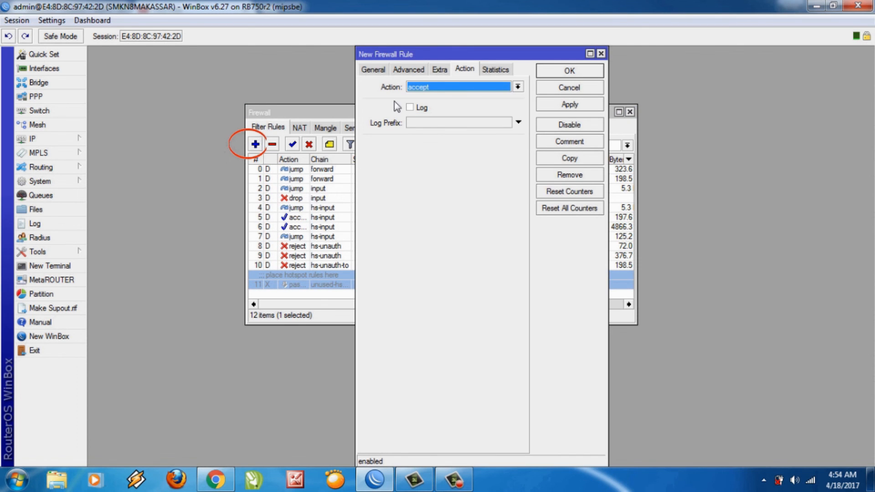
# Set the new filter rule's action to drop and keep its chain as forward.
pyautogui.click(445, 92)
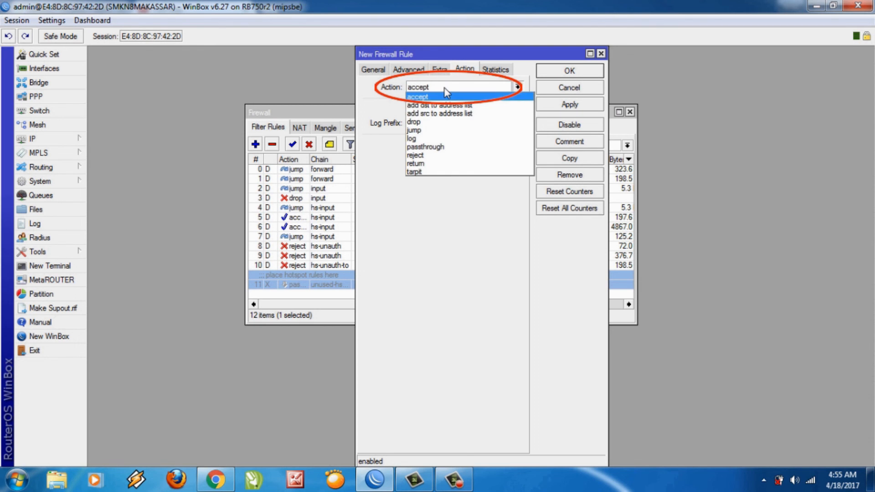
pyautogui.click(428, 122)
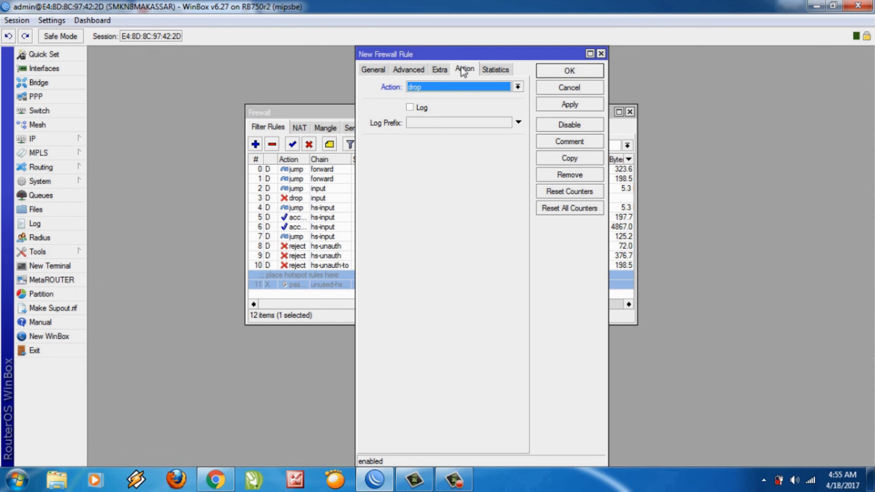
pyautogui.click(365, 70)
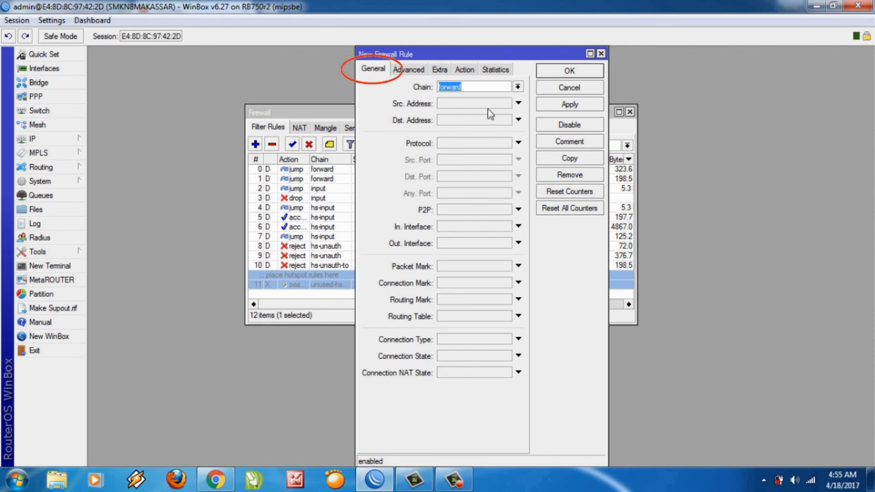
pyautogui.click(518, 88)
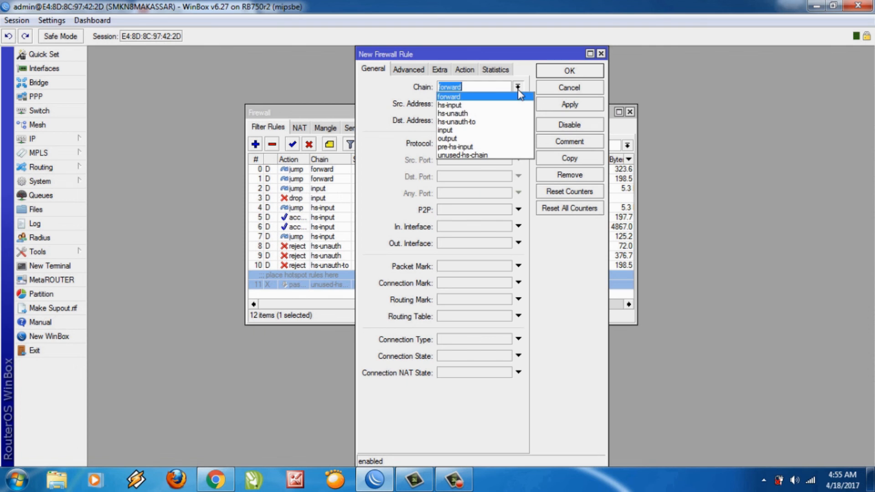
pyautogui.click(518, 90)
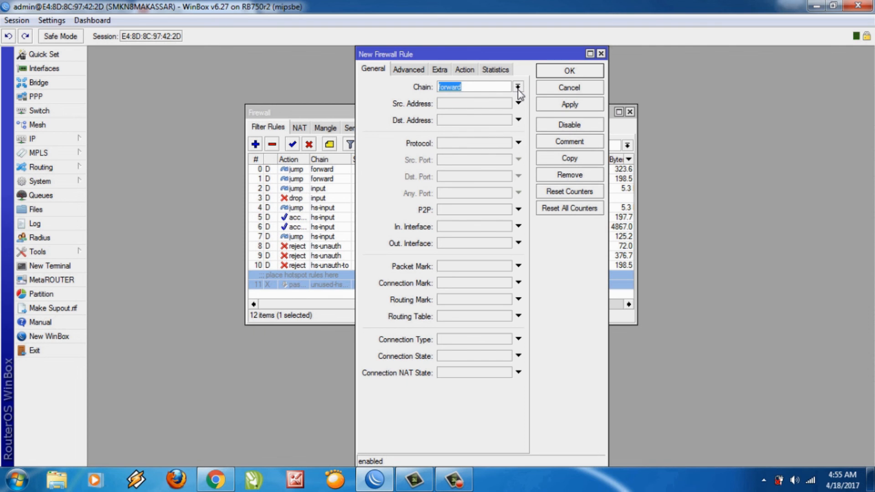
# Replace the default 0.0.0.0 source address with 192.168.10.0/24.
pyautogui.click(463, 104)
pyautogui.click(478, 105)
pyautogui.press('BackSpace')
pyautogui.press('BackSpace')
pyautogui.press('BackSpace')
pyautogui.press('BackSpace')
pyautogui.press('BackSpace')
pyautogui.press('BackSpace')
pyautogui.press('BackSpace')
pyautogui.write('192.168.10.')
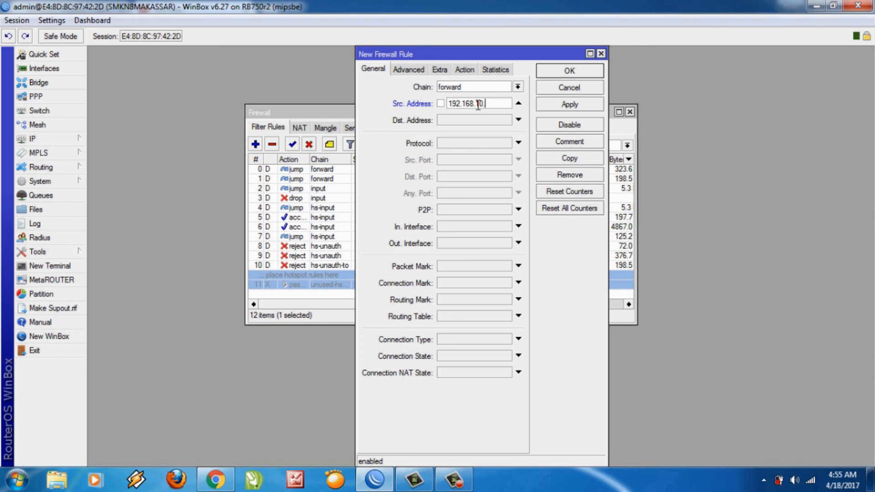
pyautogui.write('0/24')
# Match the blok_youtube Layer7 protocol on the drop rule, then apply and confirm it.
pyautogui.click(415, 72)
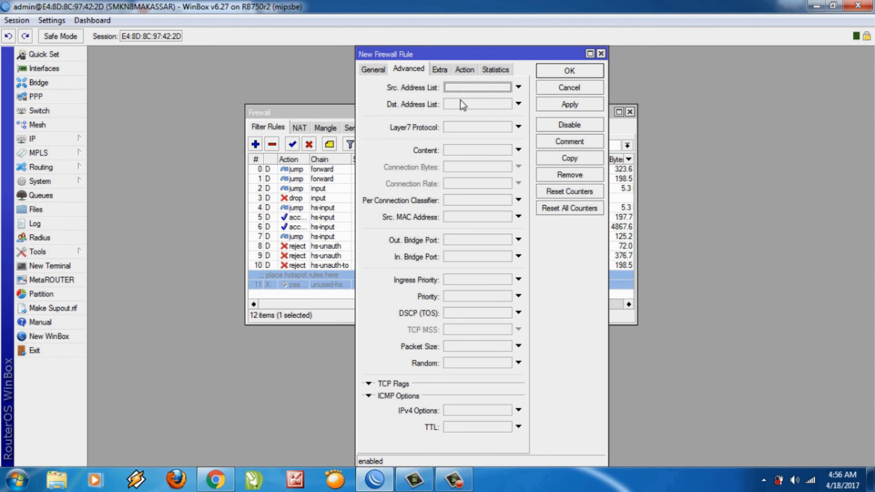
pyautogui.click(452, 123)
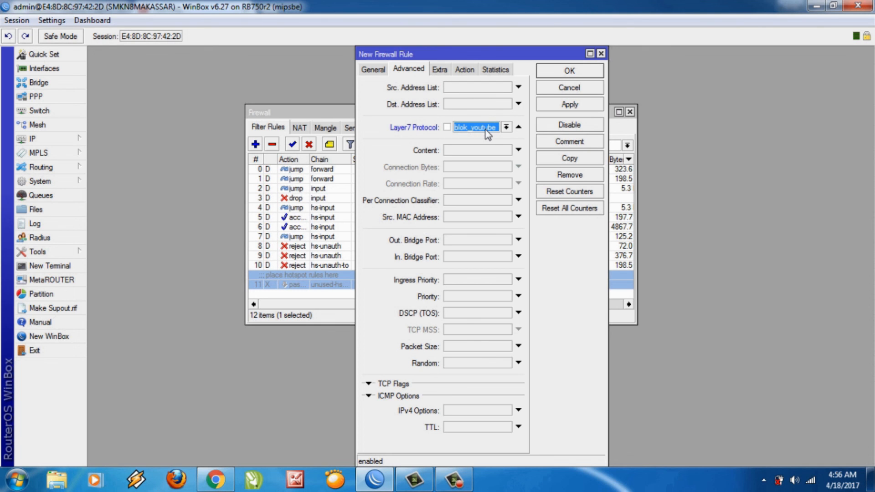
pyautogui.click(553, 108)
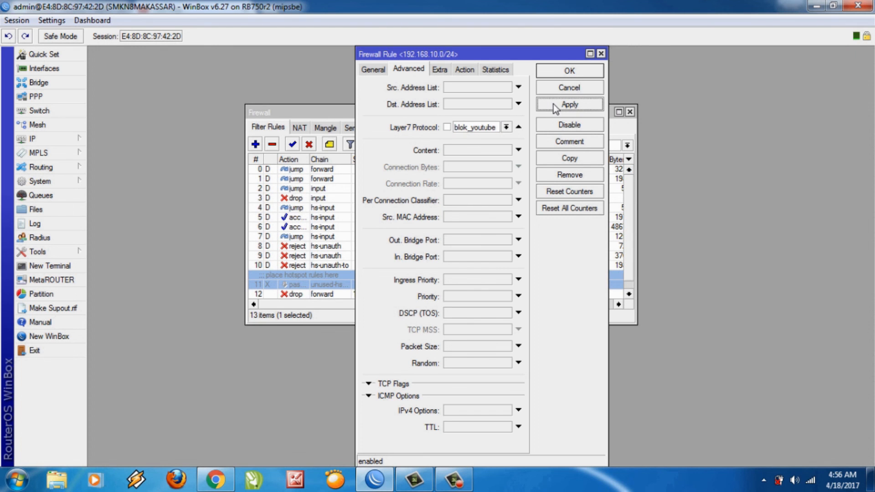
pyautogui.click(554, 74)
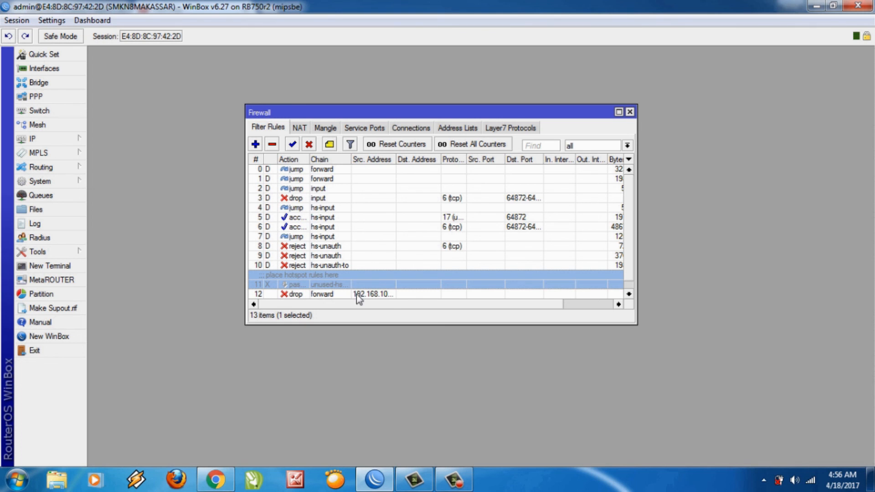
# Drag drop rule 12 above rule 0 in Filter Rules, then close the Firewall window.
pyautogui.scroll(-1, 627, 252)
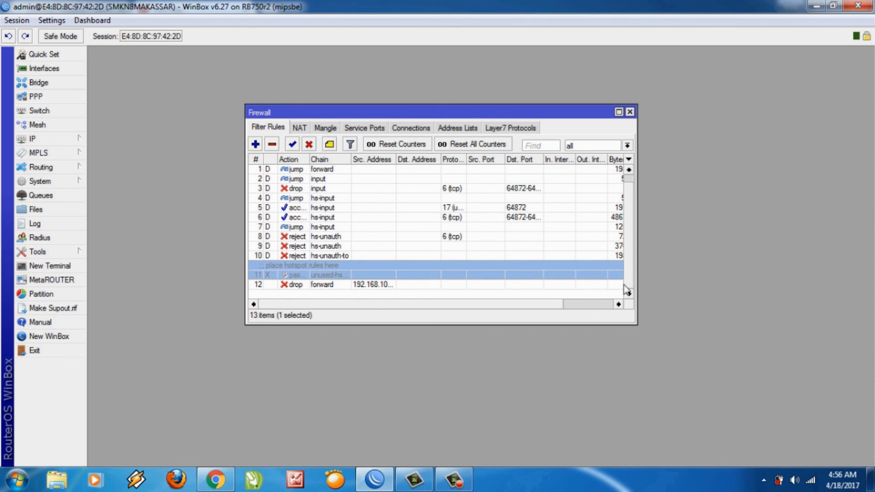
pyautogui.click(350, 285)
pyautogui.moveTo(350, 287); pyautogui.dragTo(335, 161)
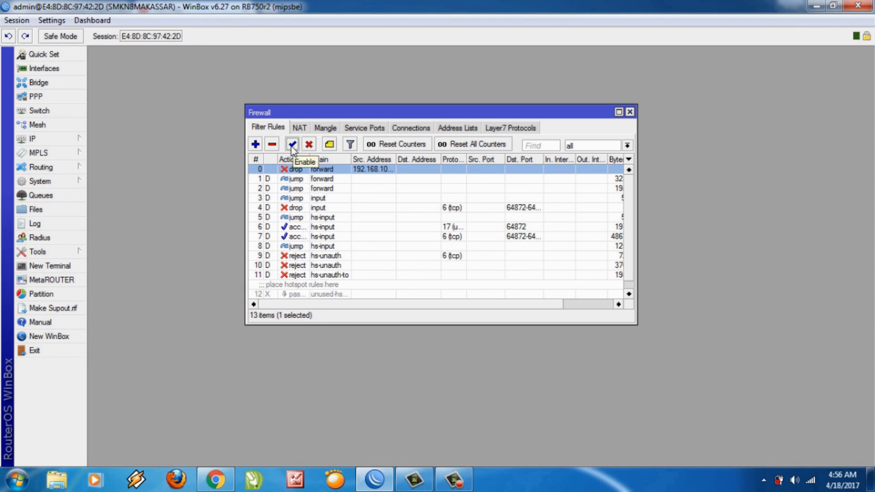
pyautogui.click(630, 113)
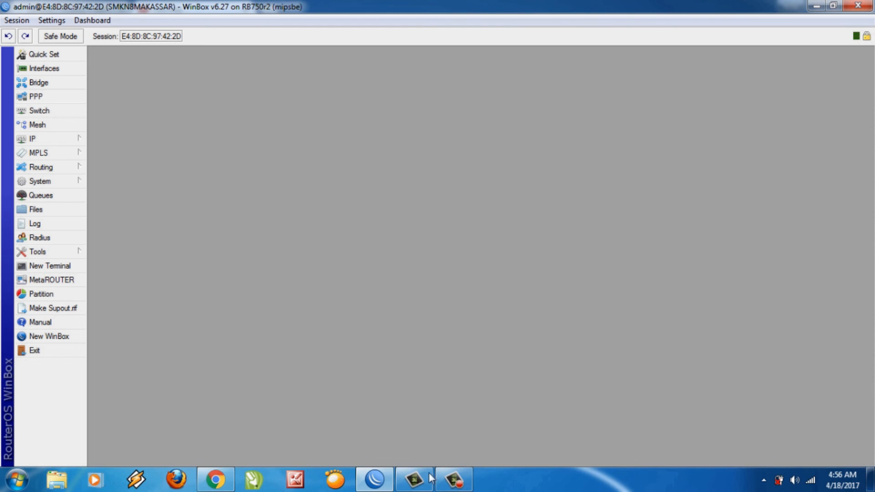
pyautogui.moveTo(427, 481)
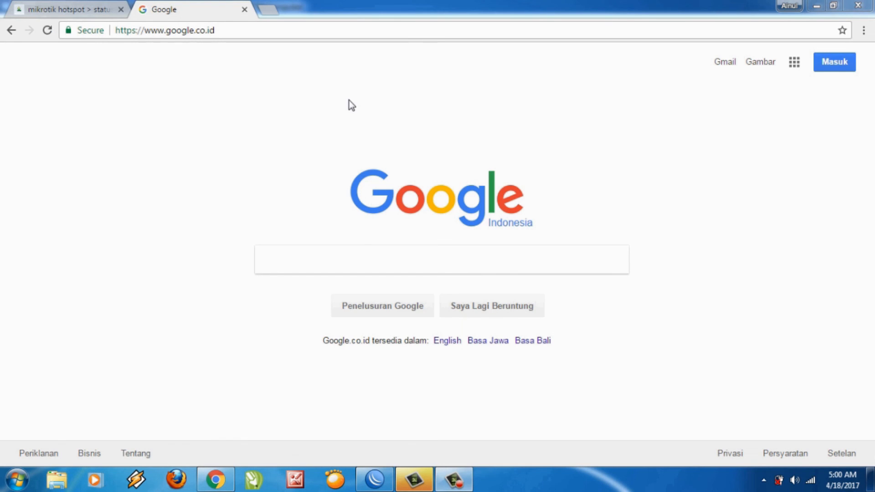
# Search Google for youtube, open the YouTube result, and start a new tab.
pyautogui.click(262, 28)
pyautogui.write('youtube')
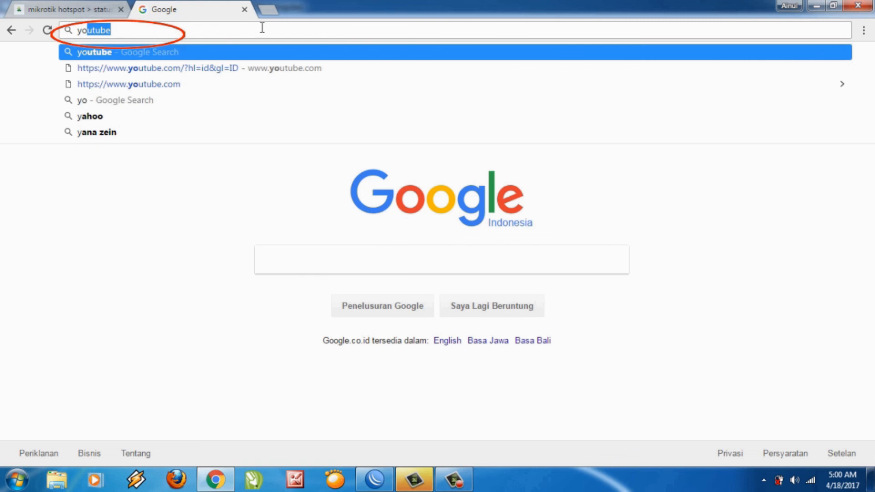
pyautogui.press('Return')
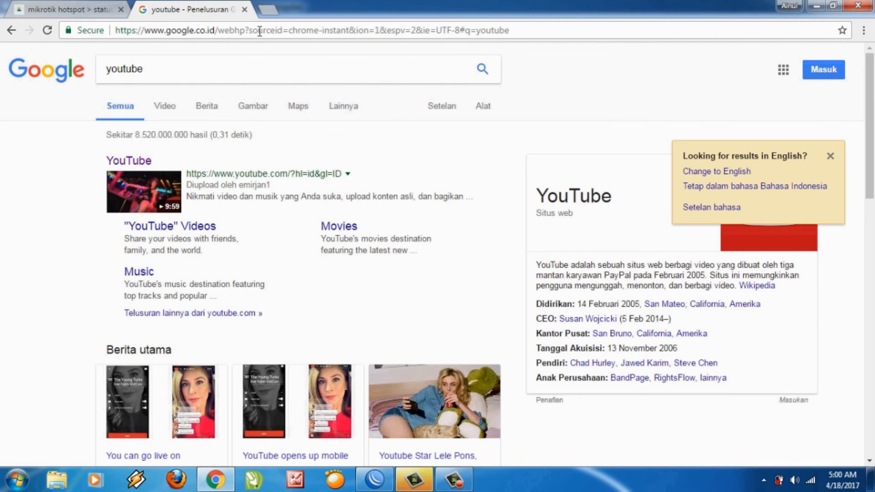
pyautogui.click(142, 162)
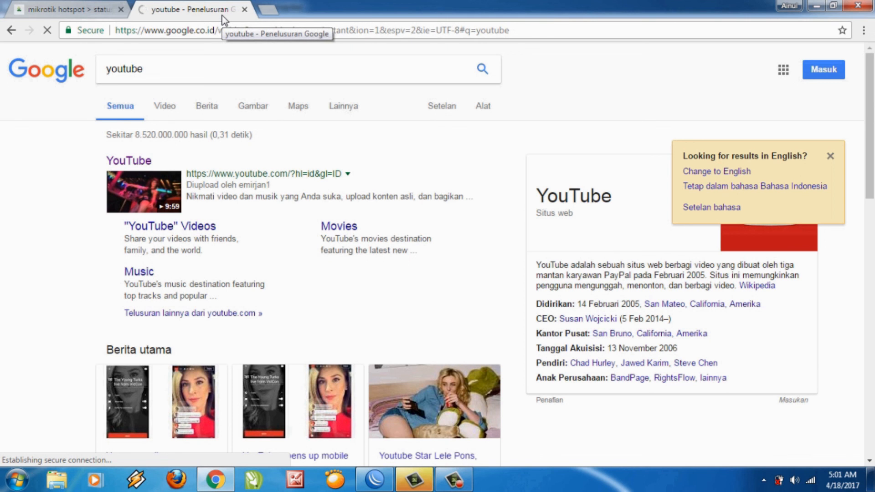
pyautogui.click(268, 10)
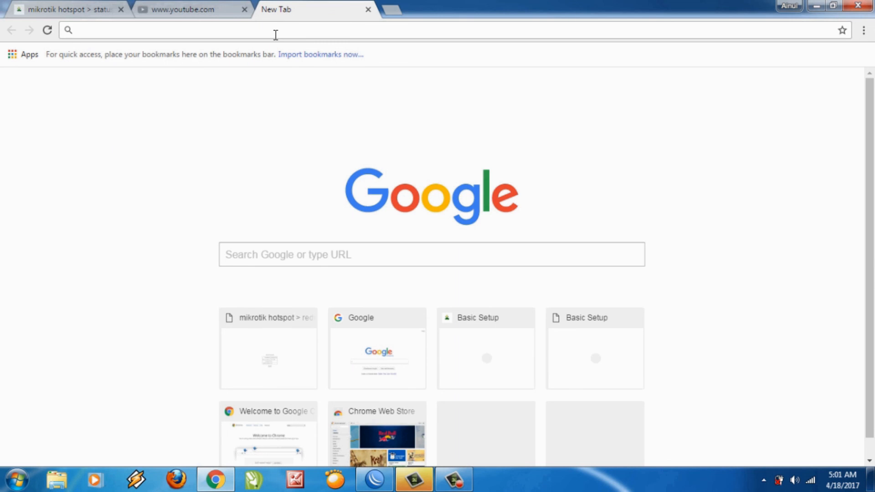
# Search sia.pps.unm, open the Universitas Negeri Makassar sign-in result, and check the YouTube tab.
pyautogui.write('sia.p')
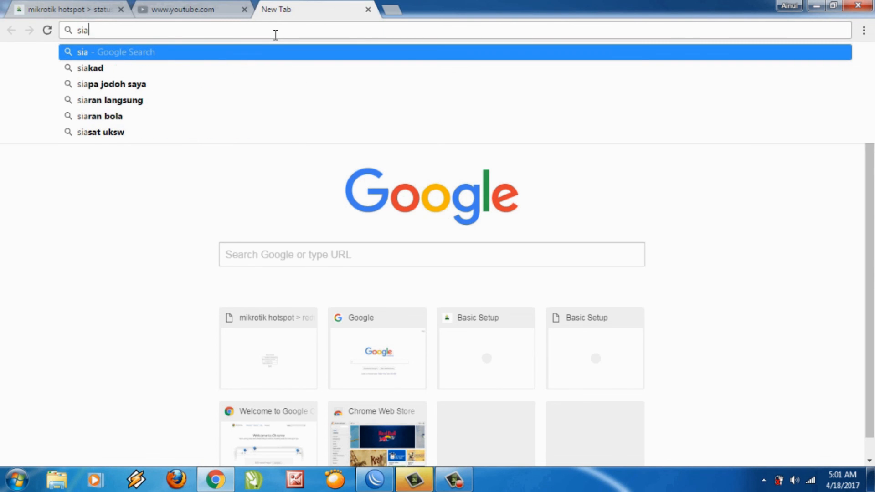
pyautogui.press('Down')
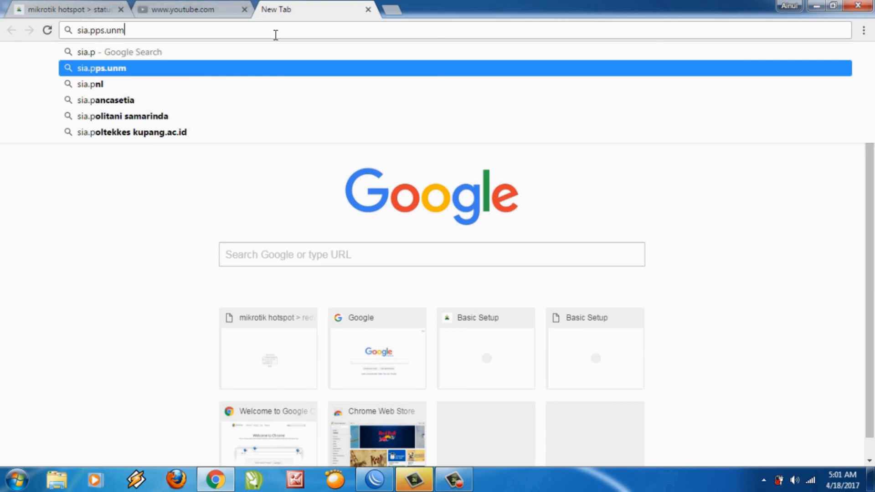
pyautogui.press('Return')
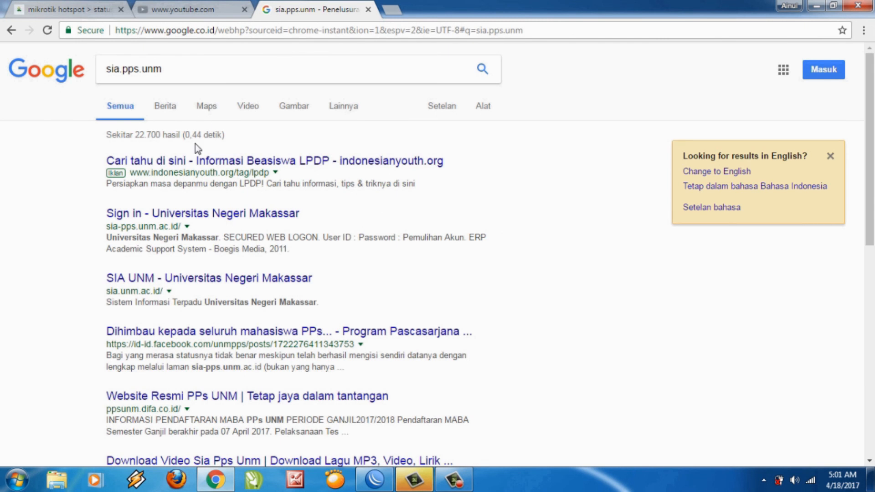
pyautogui.click(195, 218)
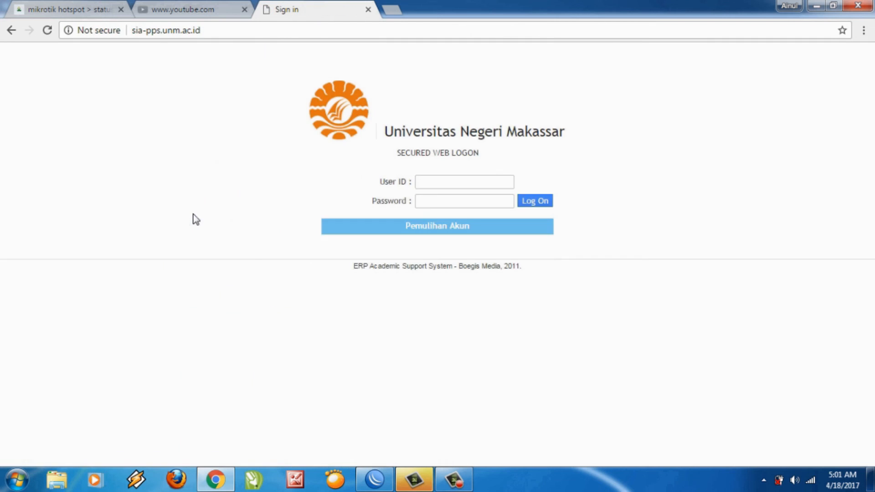
pyautogui.click(210, 10)
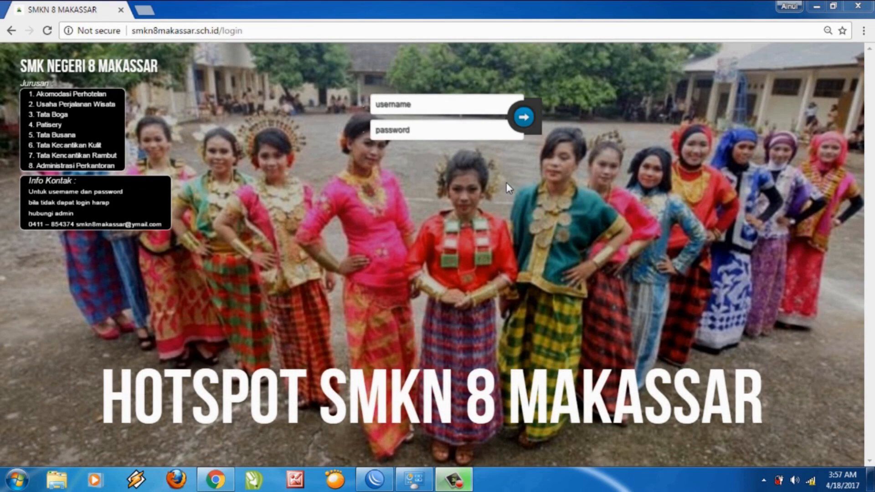
# Enter a username and password in the hotspot login form and submit a first attempt.
pyautogui.click(470, 116)
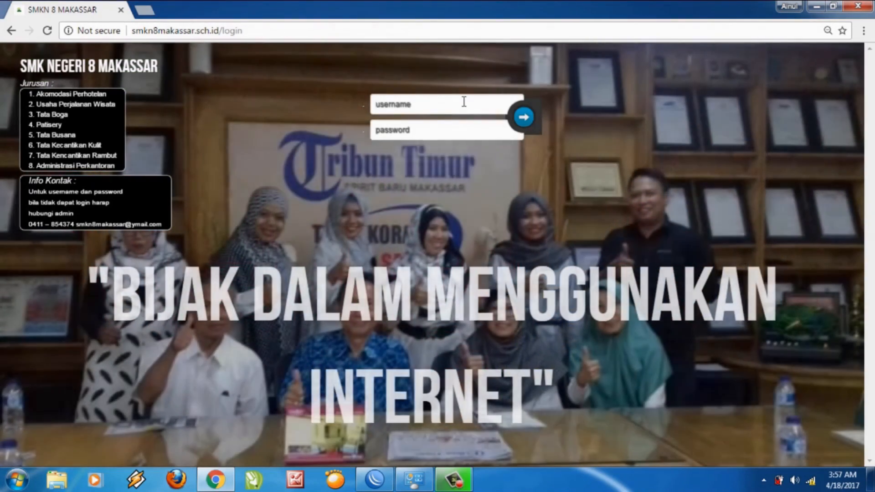
pyautogui.write('ahmad')
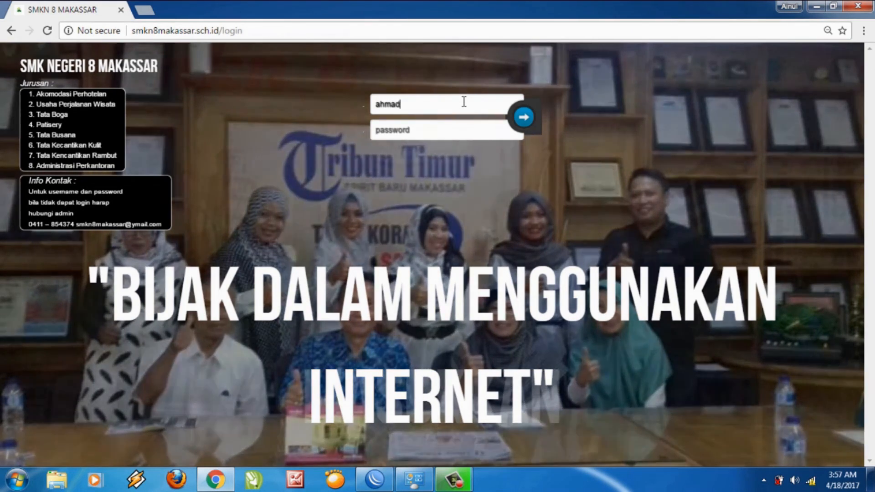
pyautogui.click(461, 129)
pyautogui.write('a')
pyautogui.press('Return')
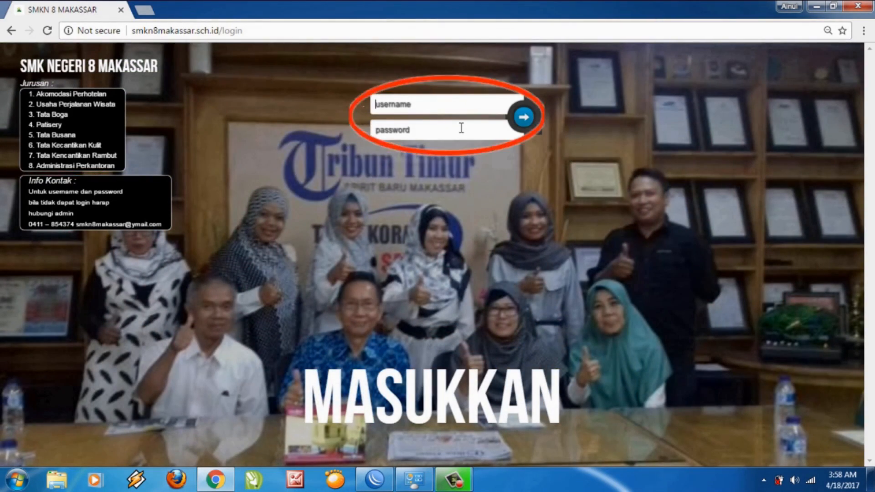
# Retry the hotspot login with another account's username and password.
pyautogui.write('mu')
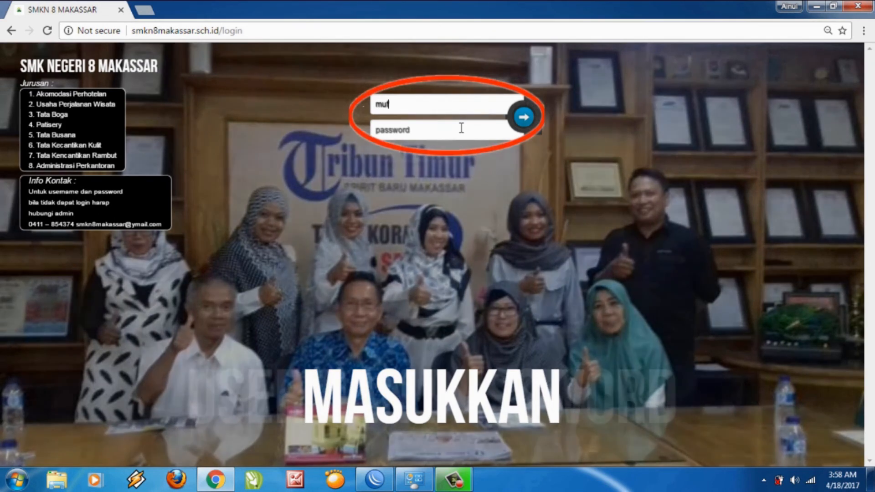
pyautogui.write('staf')
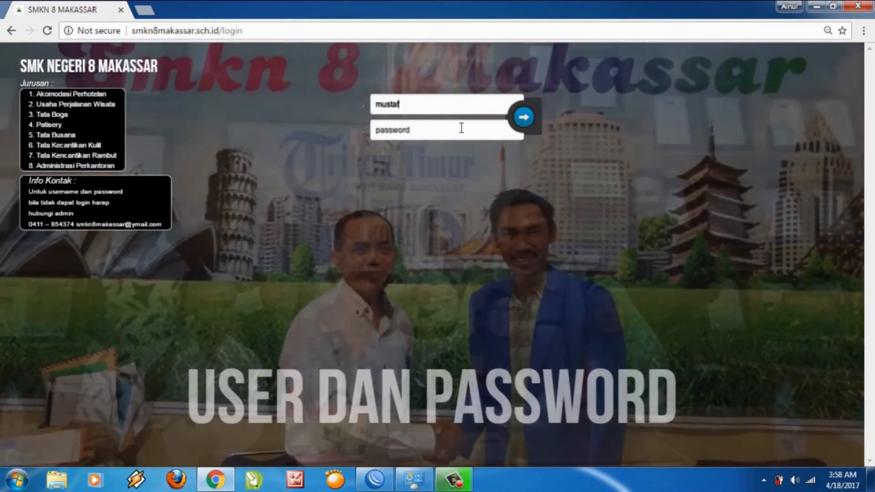
pyautogui.write('a')
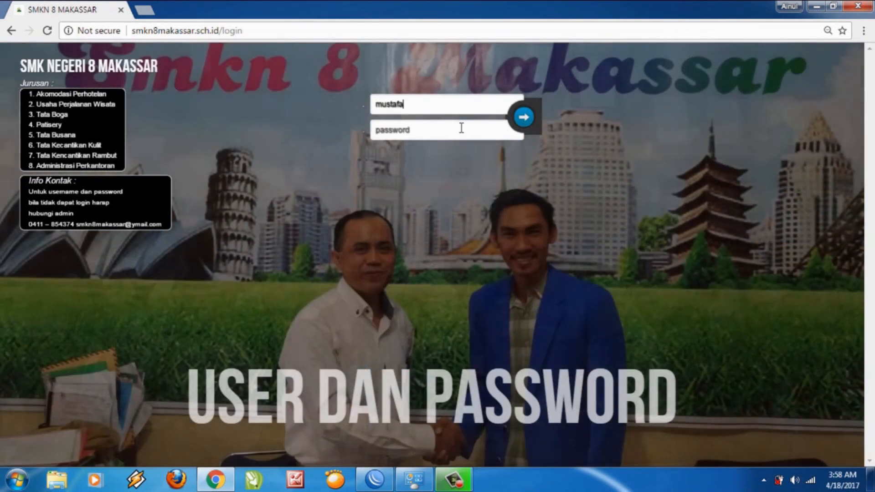
pyautogui.click(461, 128)
pyautogui.write('•')
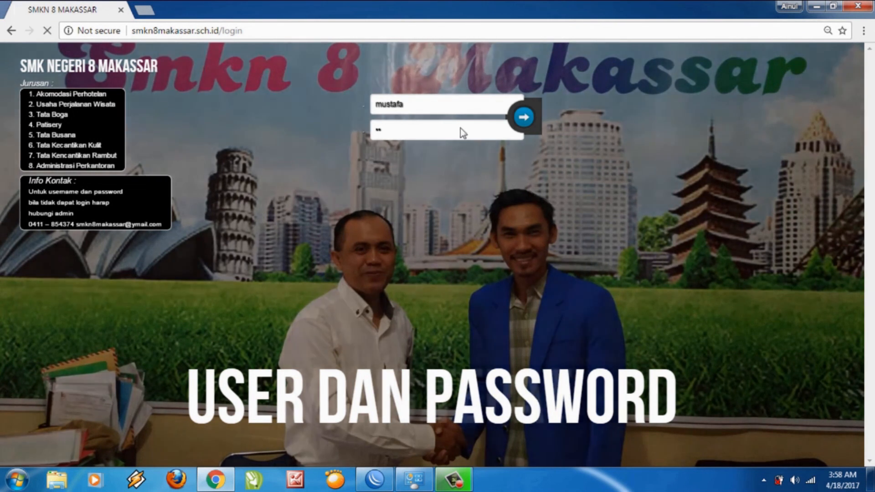
pyautogui.press('Return')
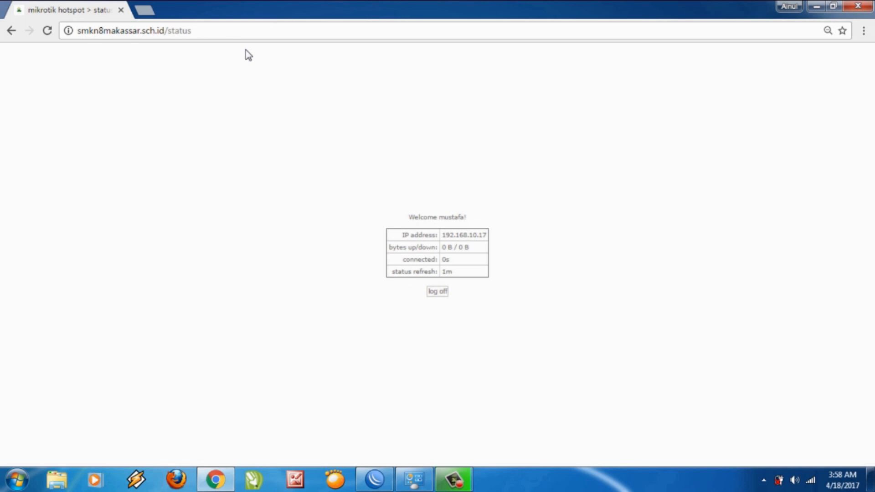
# In a new tab, search sia.pps.unm and open the Universitas Negeri Makassar sign-in page.
pyautogui.click(150, 10)
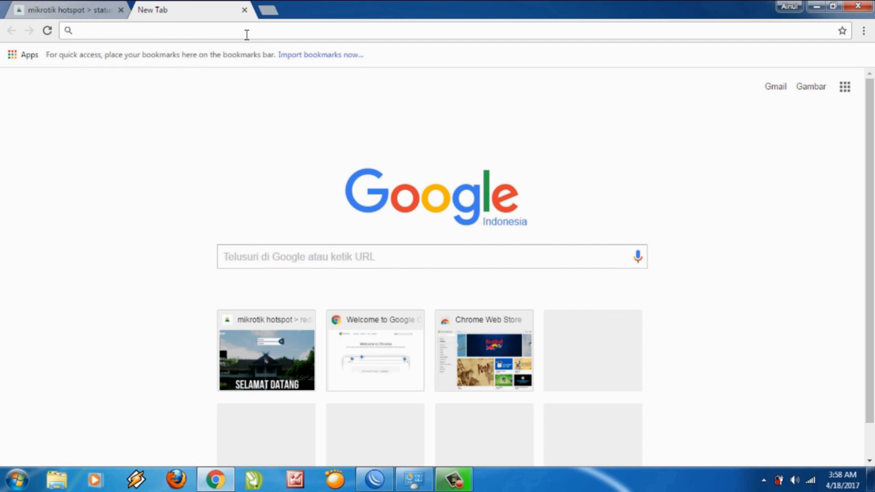
pyautogui.write('sia.pps')
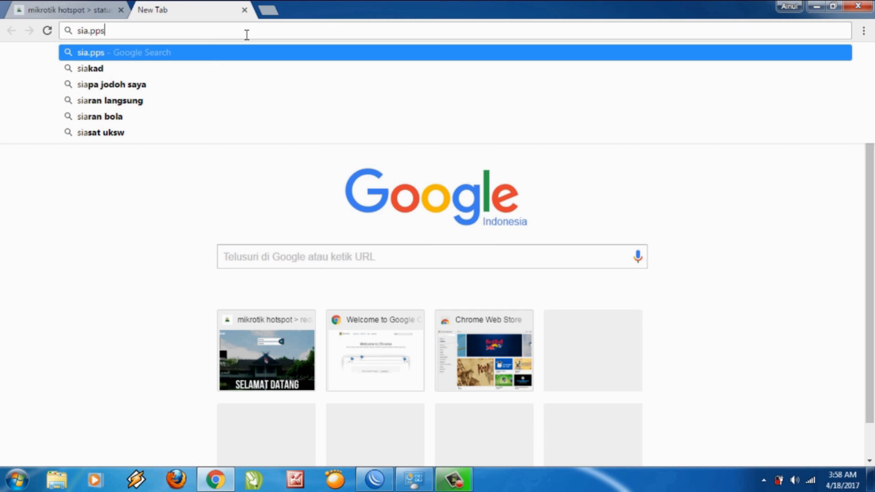
pyautogui.write('.unm')
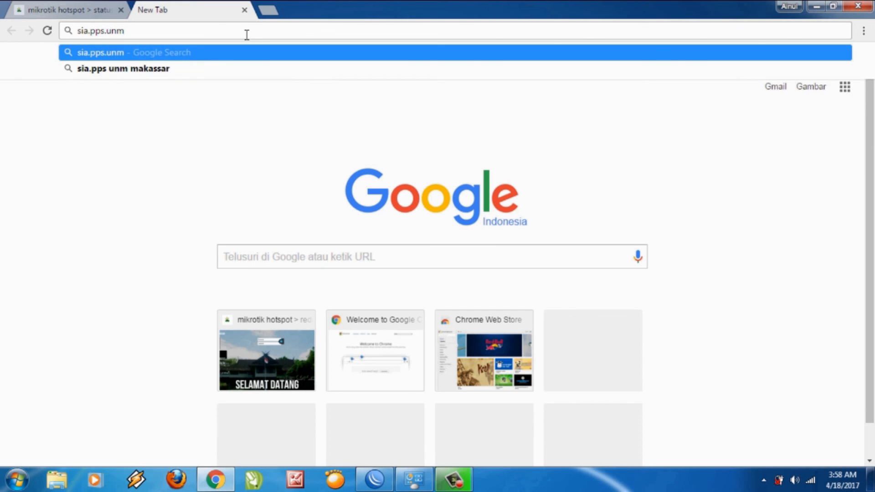
pyautogui.press('Return')
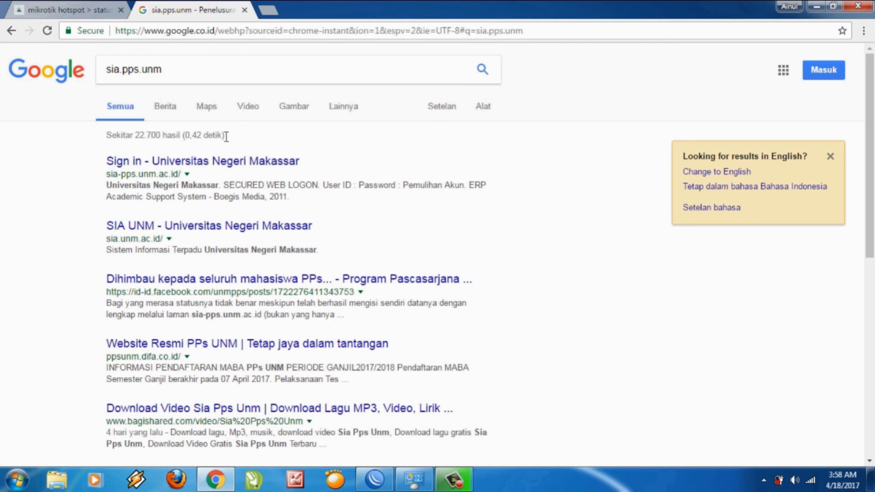
pyautogui.click(226, 165)
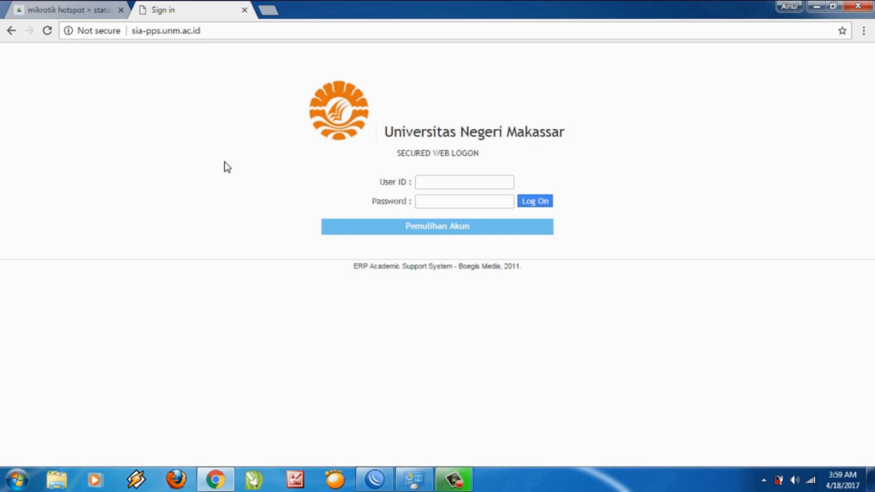
pyautogui.click(268, 10)
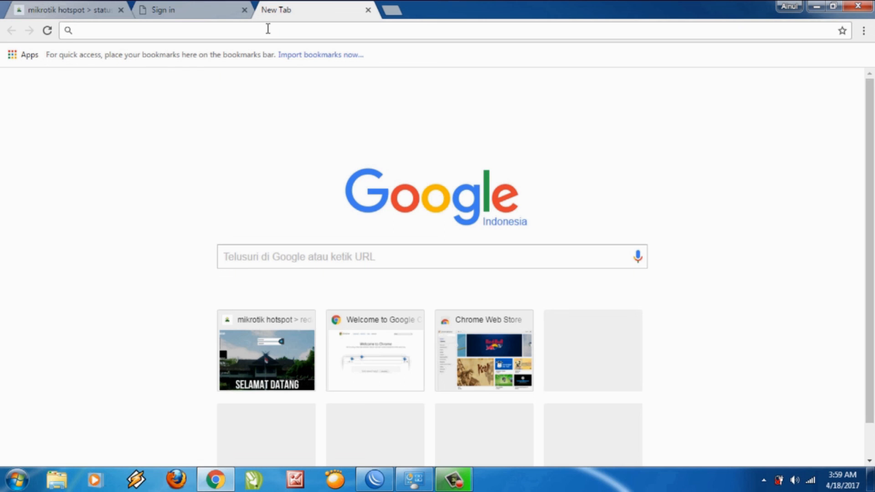
# Search Google for speedtest from the 'sp' suggestion and open Speedtest.net by Ookla.
pyautogui.click(327, 267)
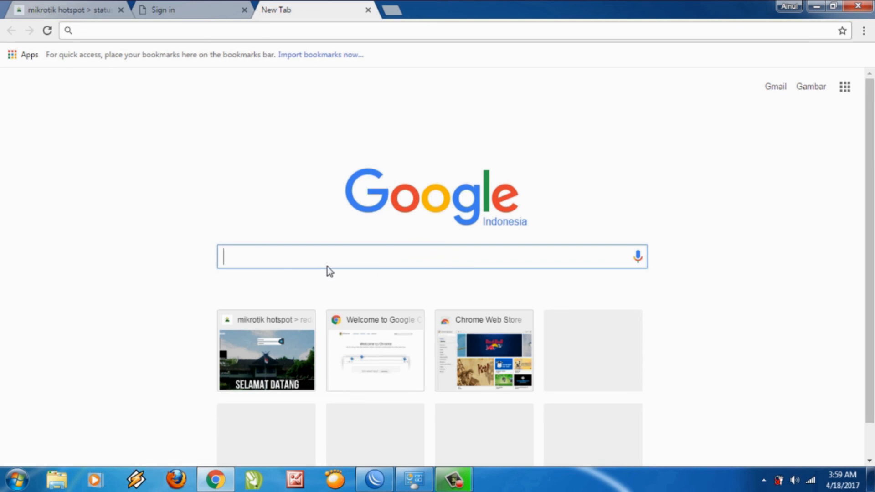
pyautogui.rightClick(327, 267)
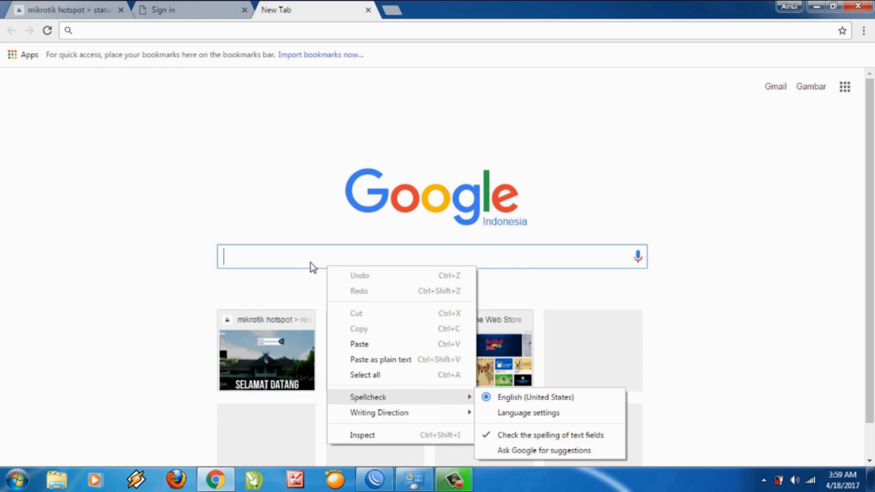
pyautogui.click(311, 263)
pyautogui.write('sp')
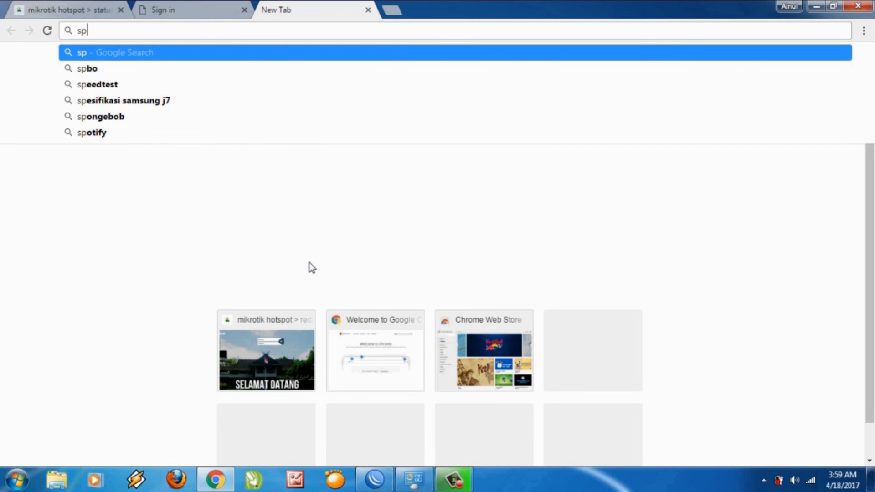
pyautogui.click(109, 85)
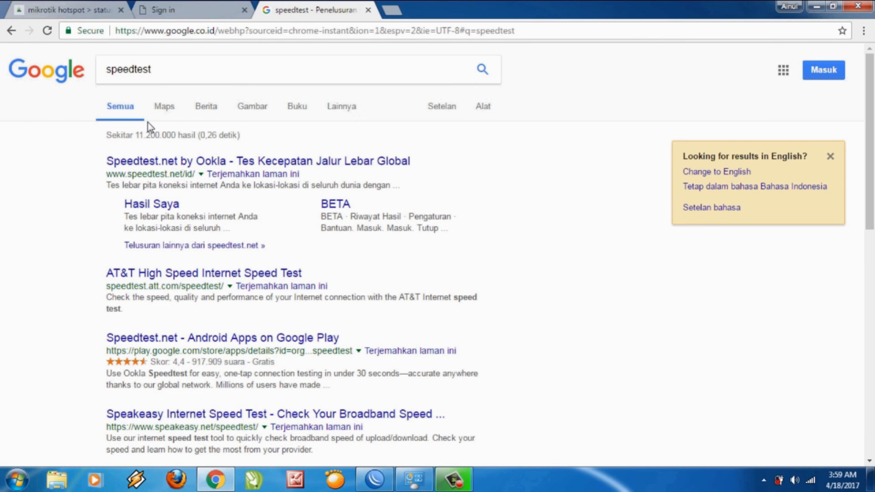
pyautogui.click(160, 164)
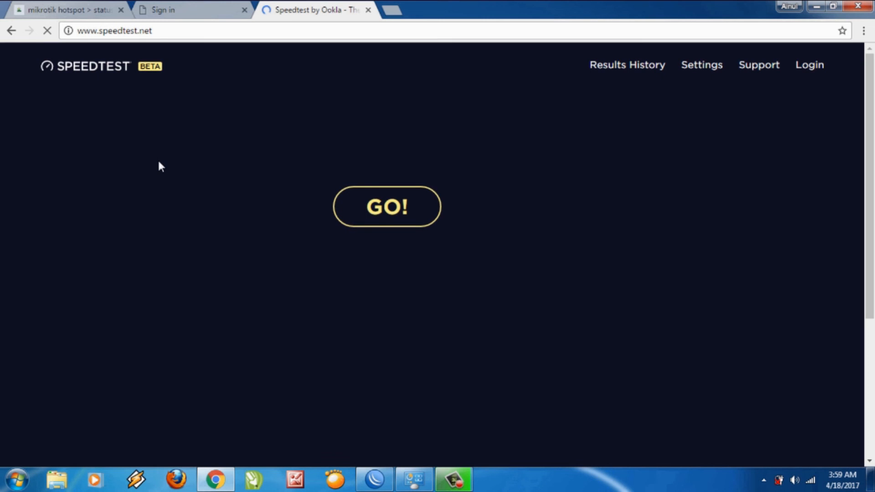
# Run the Speedtest, getting 19 ms ping, 0.48 Mbps download and about 0.27 Mbps upload.
pyautogui.click(358, 217)
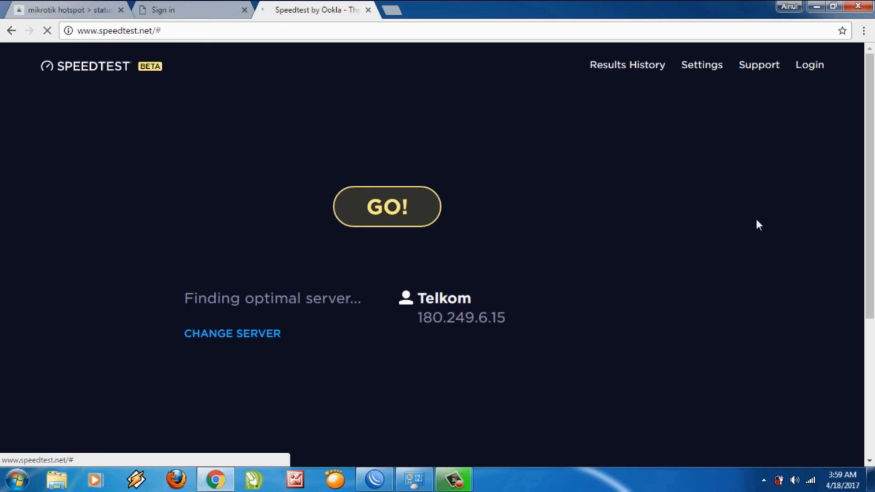
pyautogui.moveTo(871, 157); pyautogui.dragTo(829, 165)
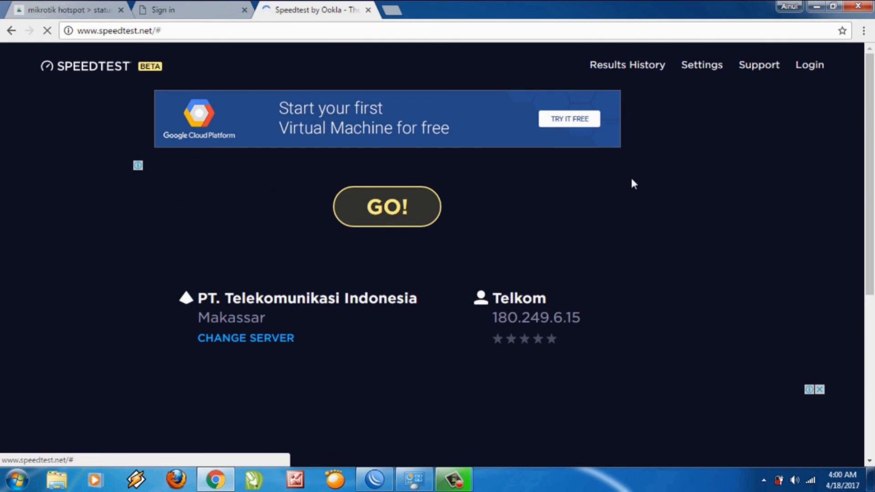
pyautogui.click(397, 220)
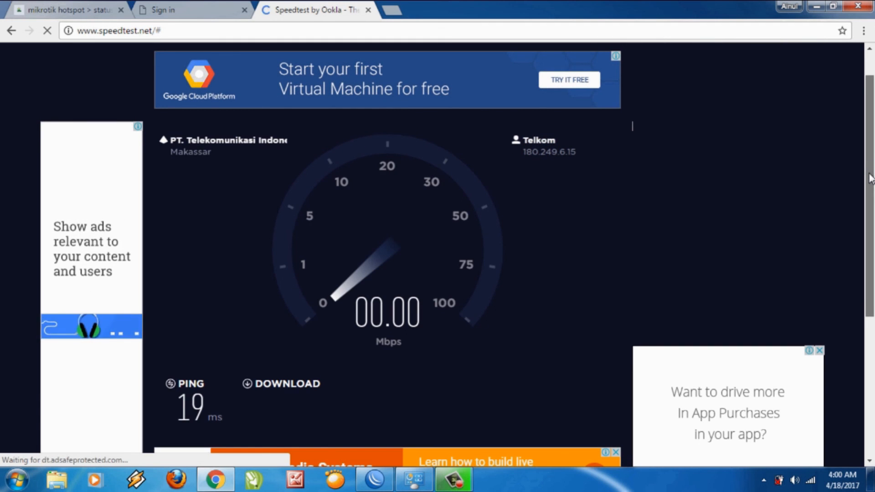
pyautogui.moveTo(869, 178); pyautogui.dragTo(869, 192)
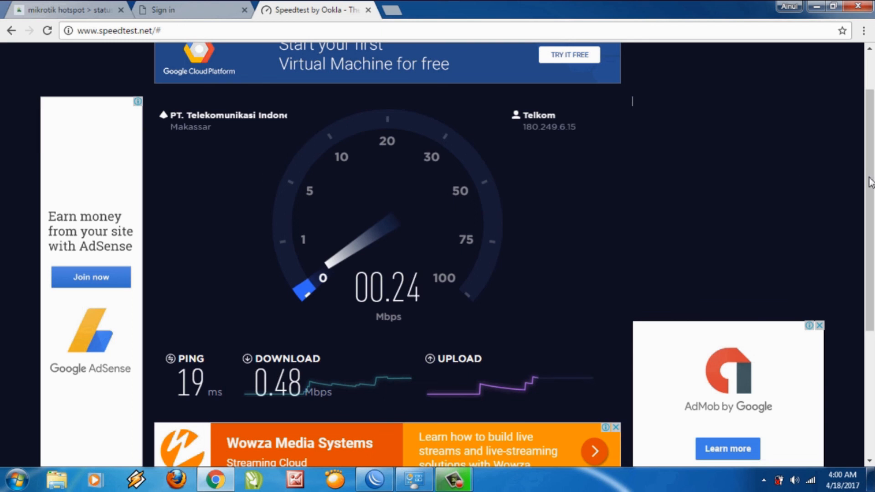
pyautogui.scroll(2, 871, 167)
pyautogui.scroll(-1, 871, 162)
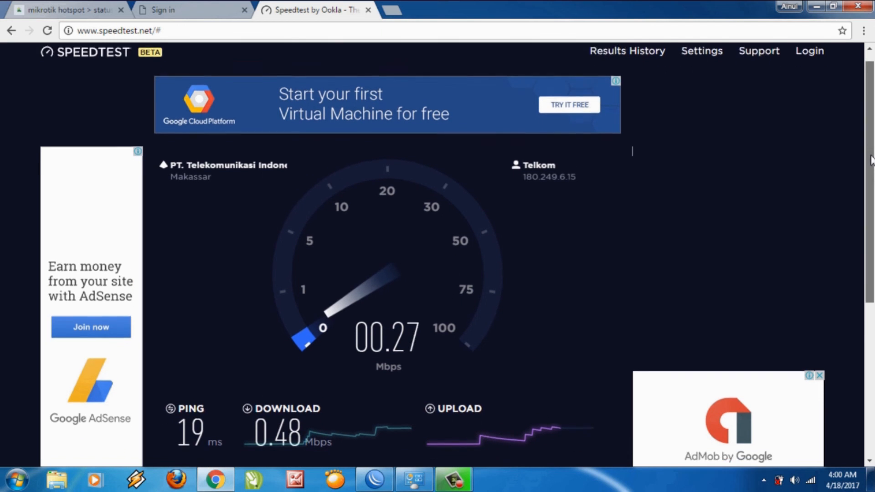